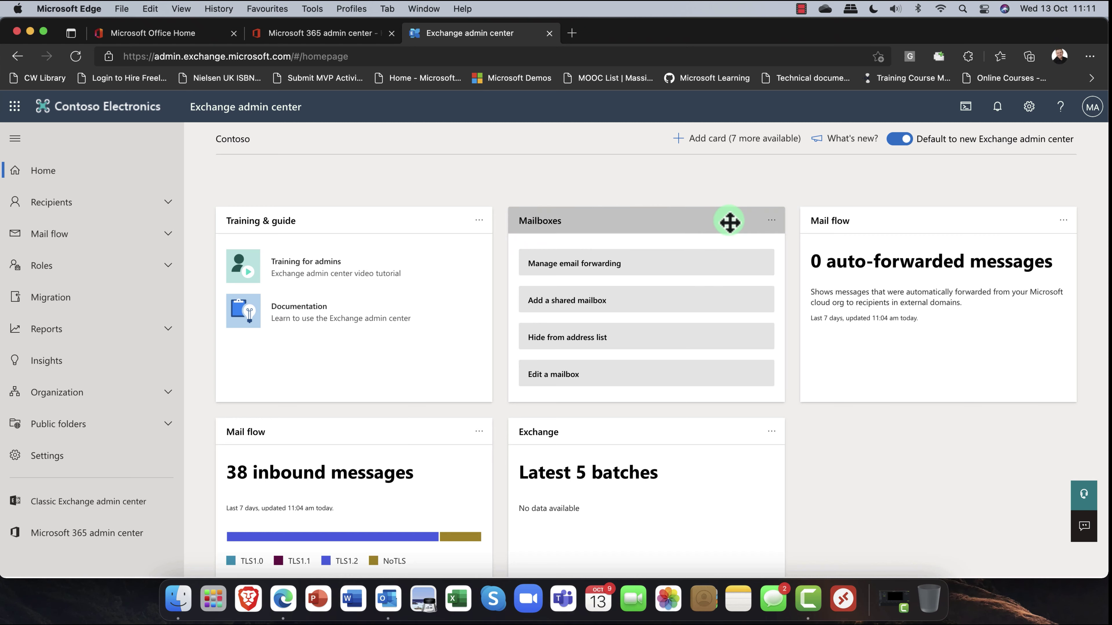
Add the Top domain mailflow status card to the home page, placing it directly below the Mailboxes card.
{"action": "mouse_move", "coordinate": [729, 222]}
{"action": "left_mouse_down"}
{"action": "mouse_move", "coordinate": [664, 219]}
{"action": "mouse_move", "coordinate": [774, 293]}
{"action": "mouse_move", "coordinate": [664, 201]}
{"action": "mouse_move", "coordinate": [734, 215]}
{"action": "left_mouse_up"}
{"action": "left_click", "coordinate": [707, 138]}
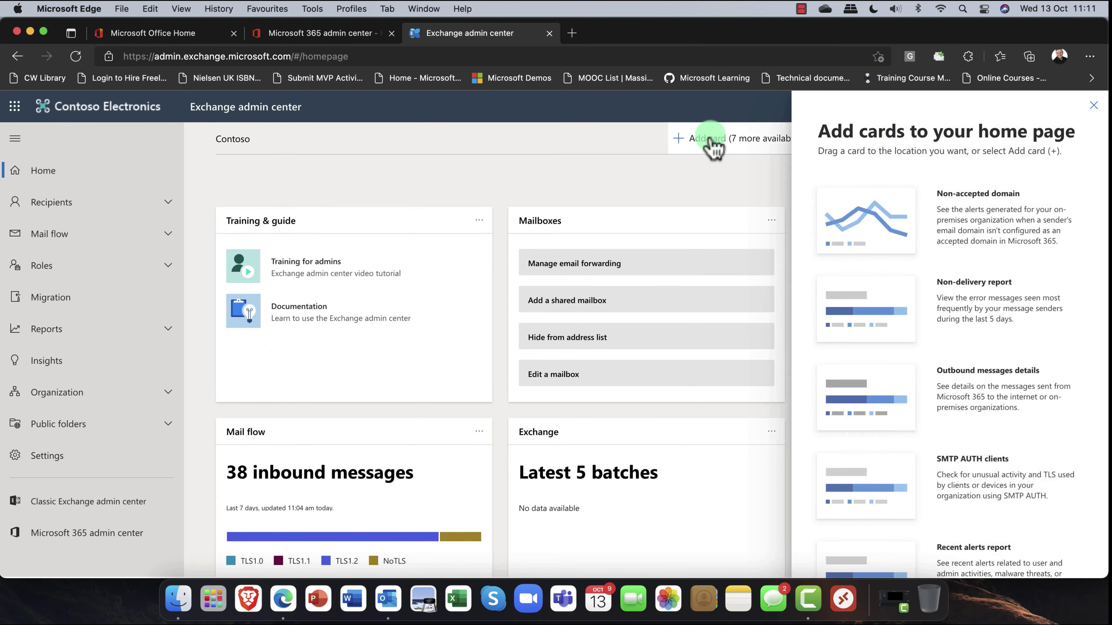
{"action": "scroll", "coordinate": [941, 292], "scroll_direction": "down", "scroll_amount": 5}
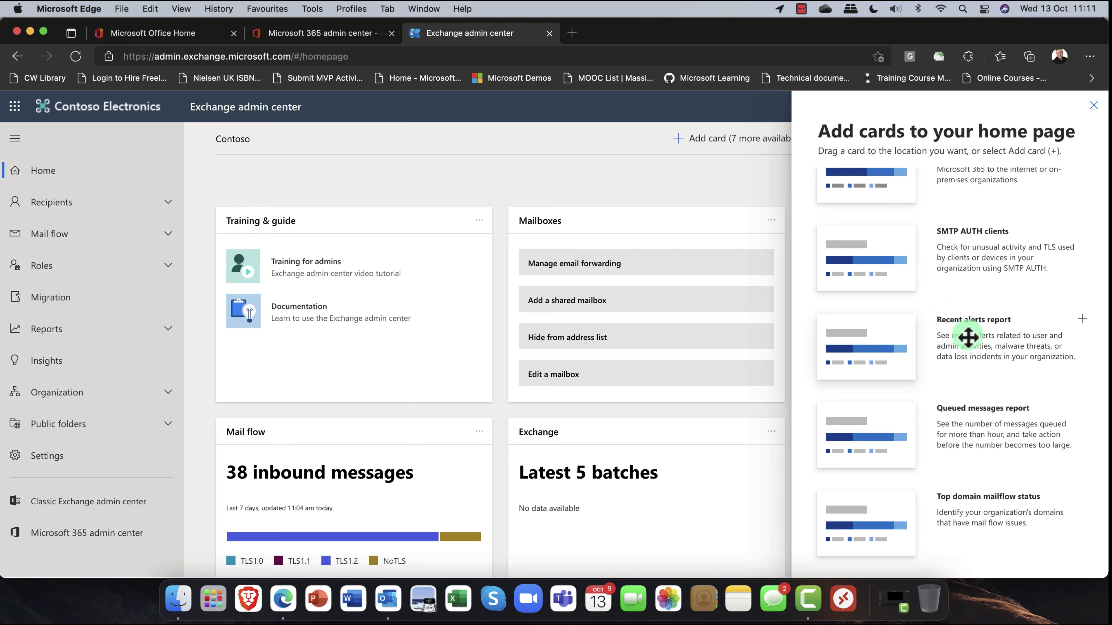
{"action": "scroll", "coordinate": [967, 337], "scroll_direction": "up", "scroll_amount": 2}
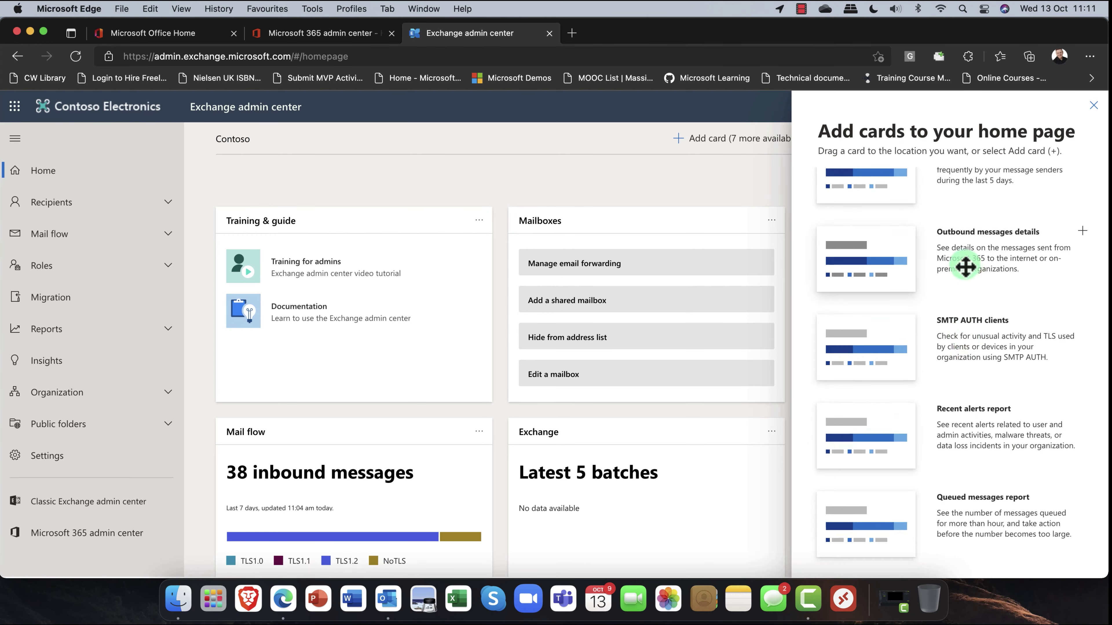
{"action": "scroll", "coordinate": [1022, 256], "scroll_direction": "down", "scroll_amount": 2}
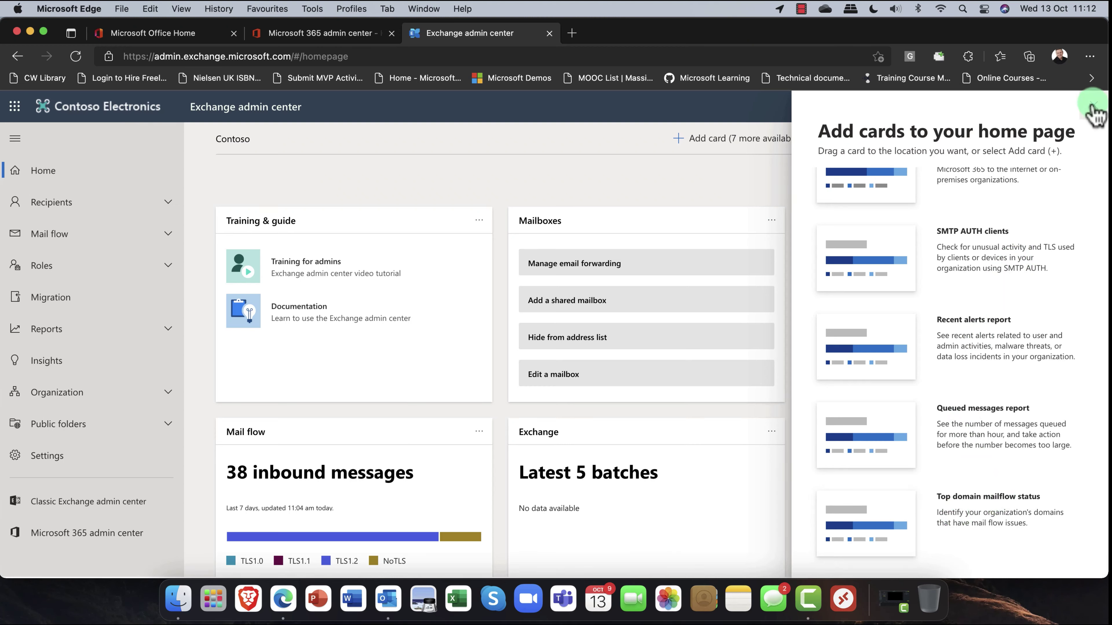
{"action": "left_click_drag", "start_coordinate": [955, 509], "coordinate": [569, 580]}
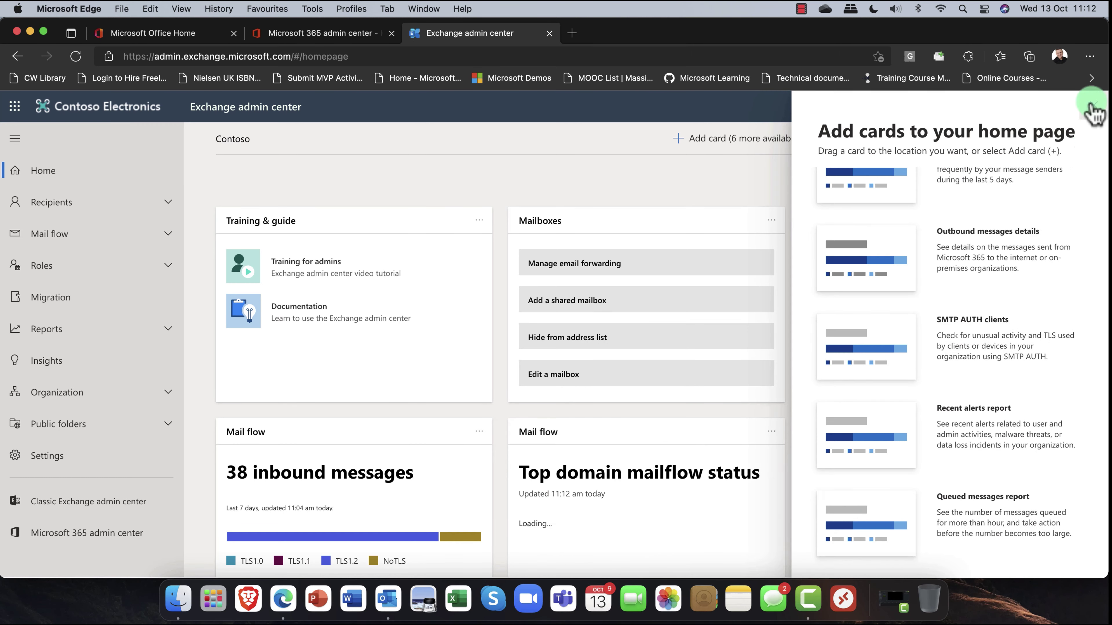
{"action": "left_click", "coordinate": [1094, 106]}
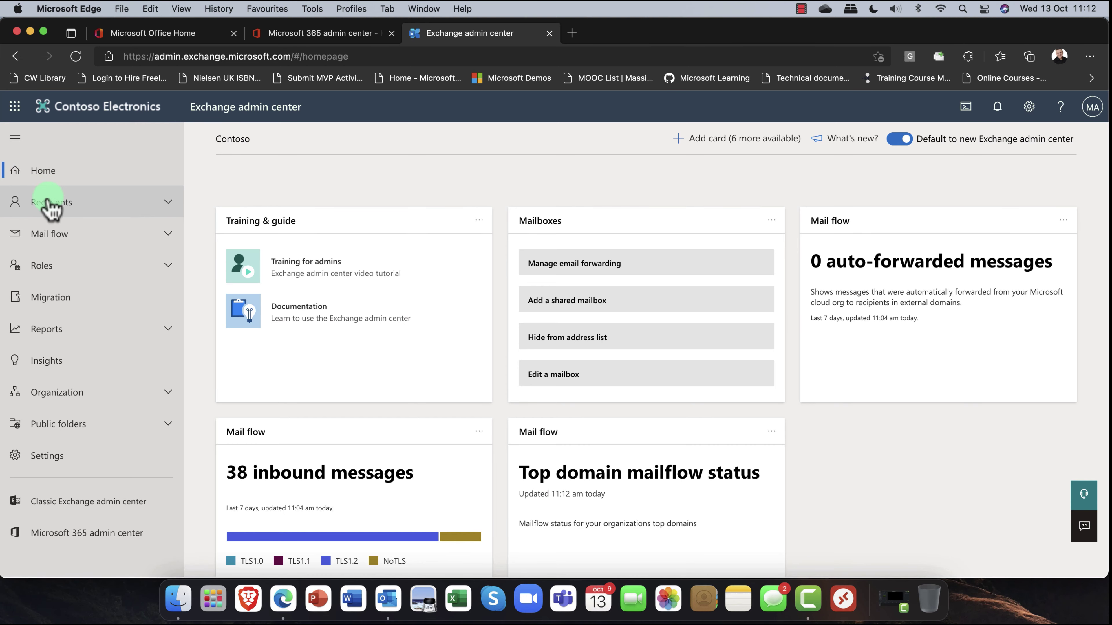
Open the Mailboxes list under Recipients, look through it and review which columns can be displayed.
{"action": "left_click", "coordinate": [50, 203]}
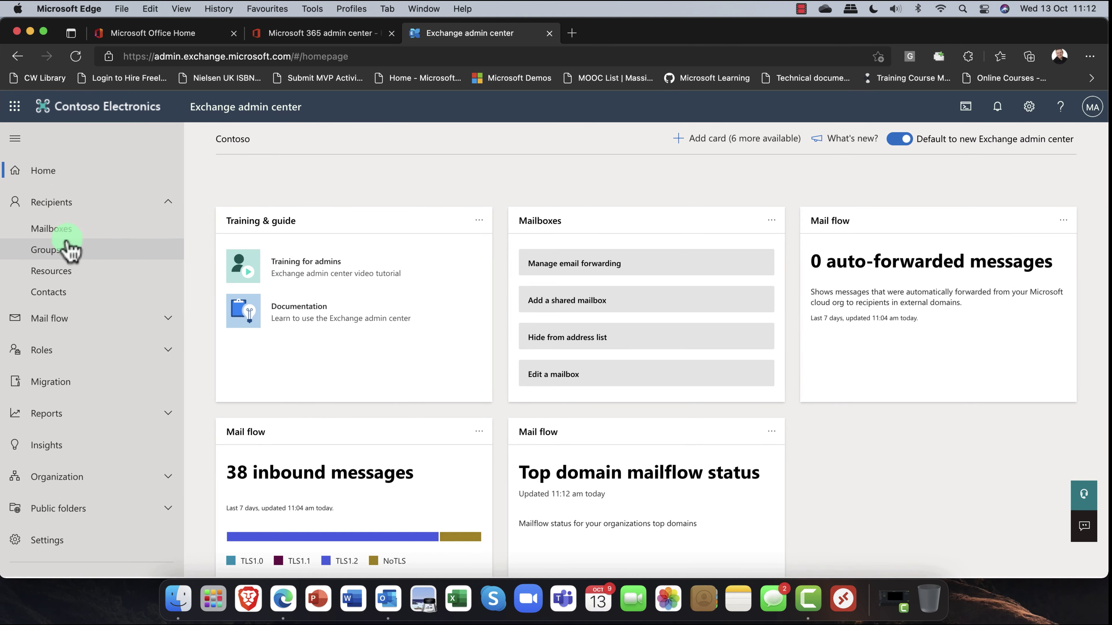
{"action": "left_click", "coordinate": [66, 230]}
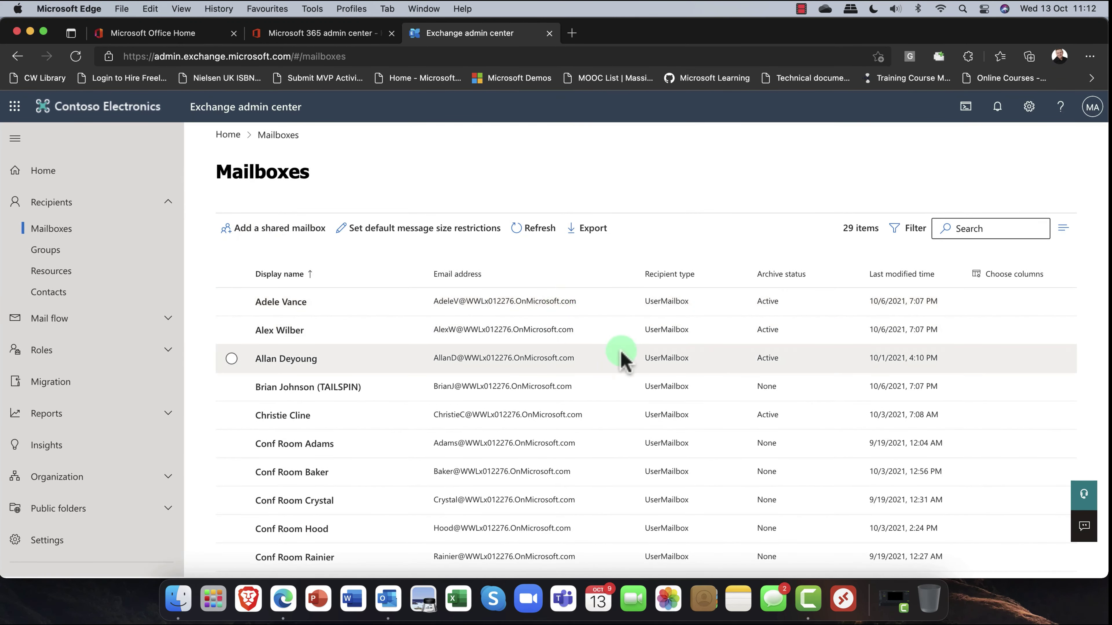
{"action": "scroll", "coordinate": [619, 357], "scroll_direction": "down", "scroll_amount": 2}
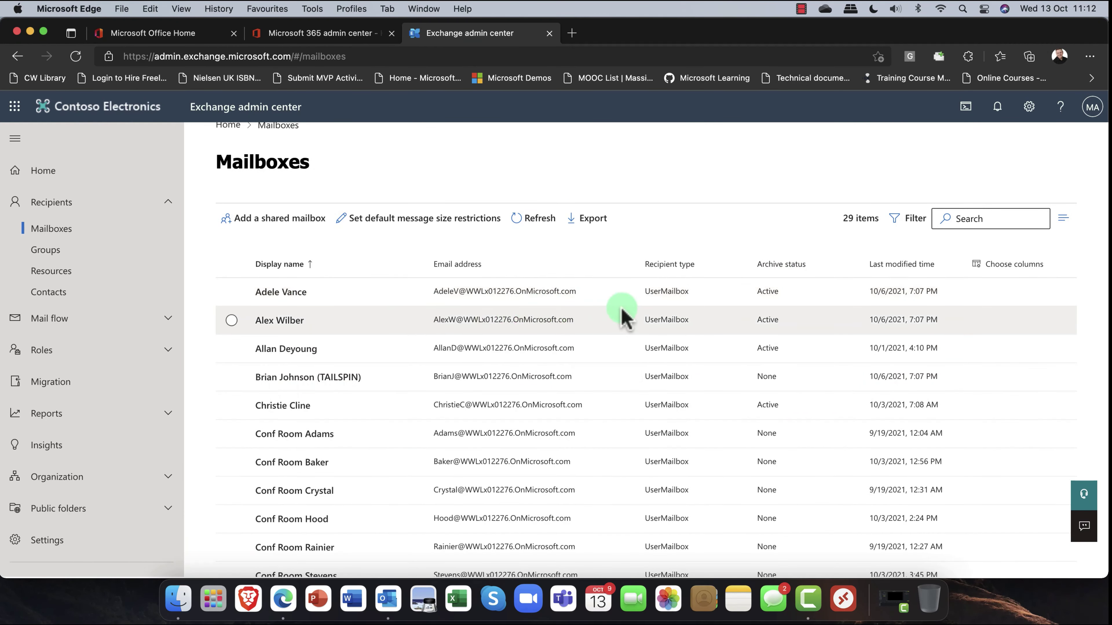
{"action": "scroll", "coordinate": [601, 307], "scroll_direction": "right", "scroll_amount": 1}
{"action": "scroll", "coordinate": [620, 310], "scroll_direction": "left", "scroll_amount": 1}
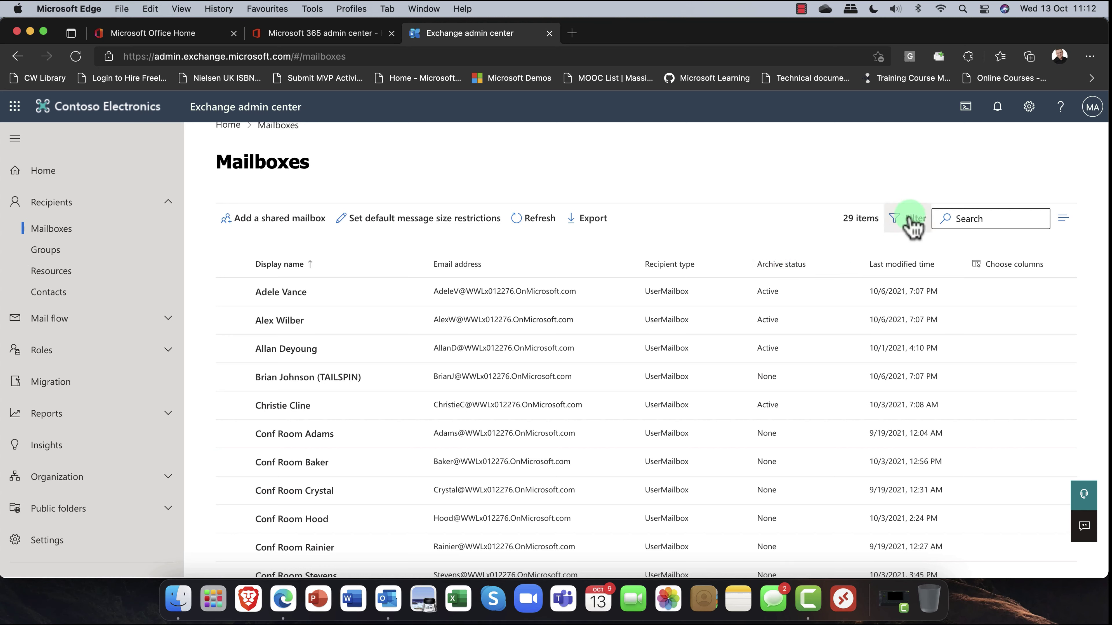
{"action": "left_click", "coordinate": [1011, 265]}
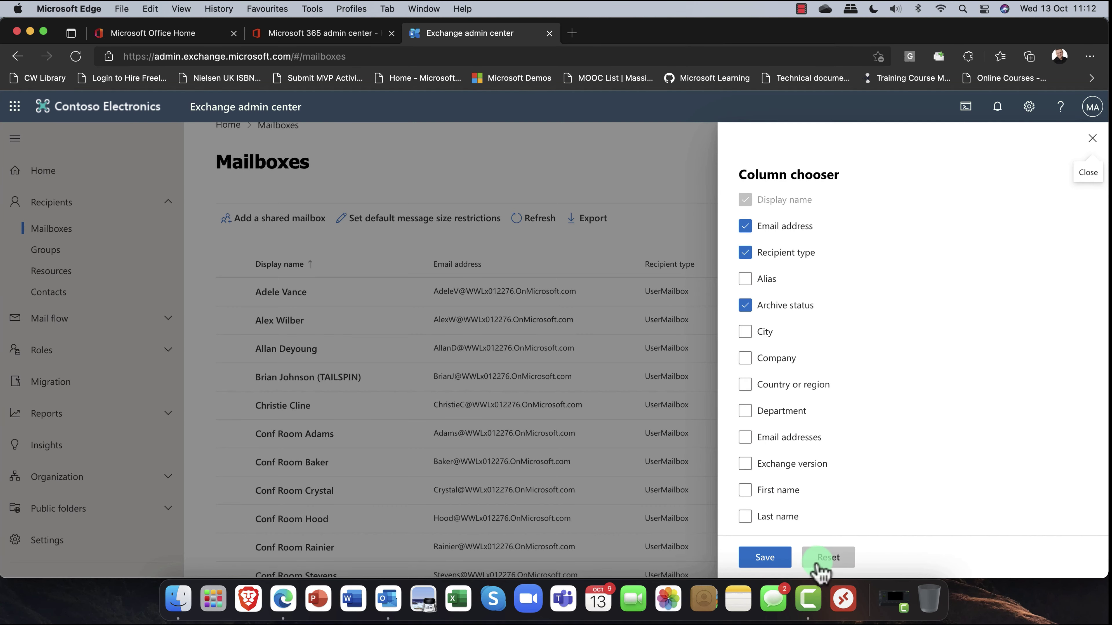
{"action": "left_click", "coordinate": [1092, 139]}
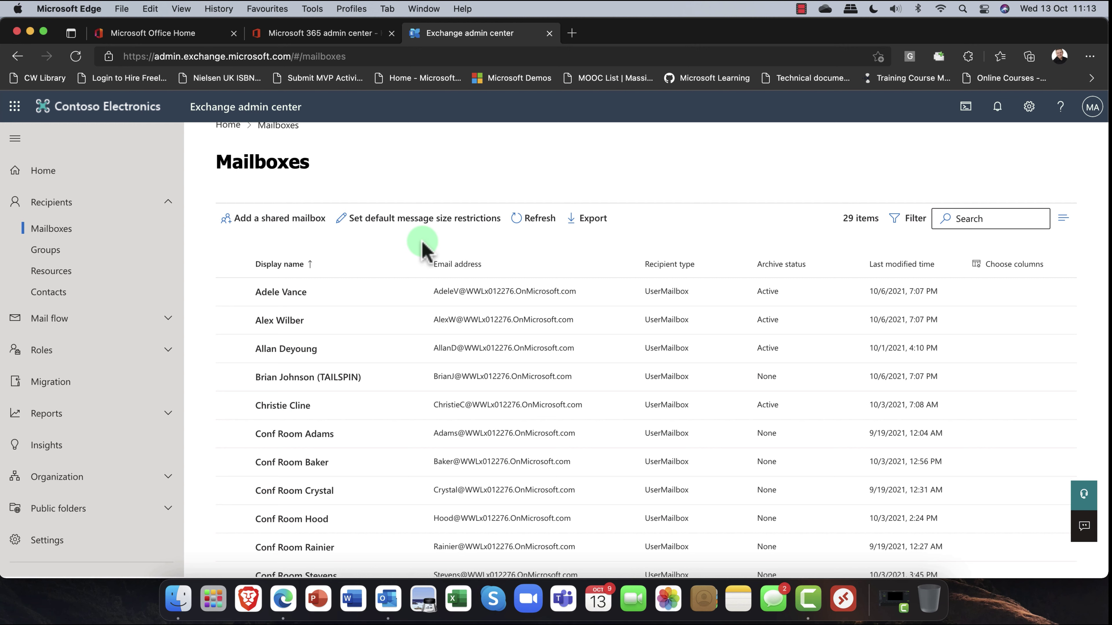
In the default message size restrictions, set the sent messages maximum size to 153600 KB, copying the stated upper limit.
{"action": "left_click", "coordinate": [413, 222]}
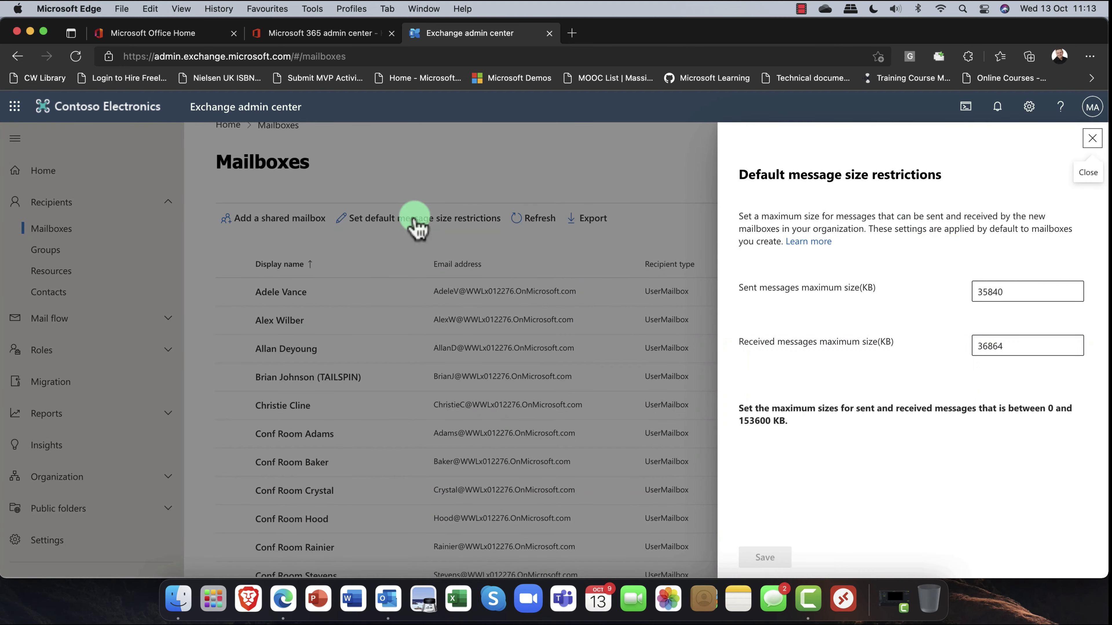
{"action": "left_click_drag", "start_coordinate": [982, 295], "coordinate": [1009, 292]}
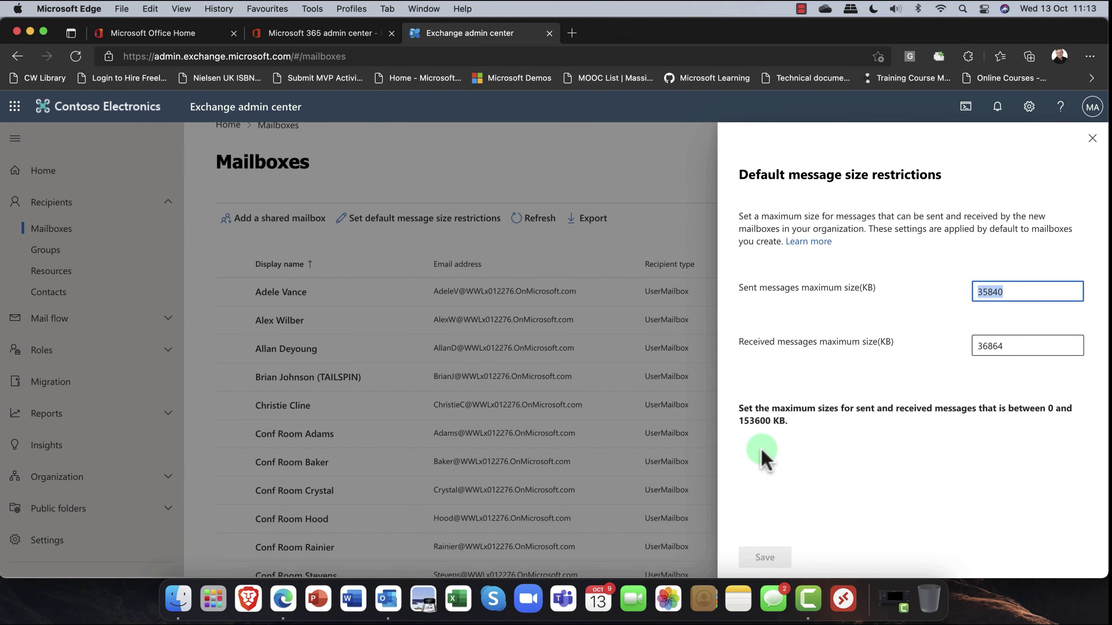
{"action": "left_click", "coordinate": [750, 424]}
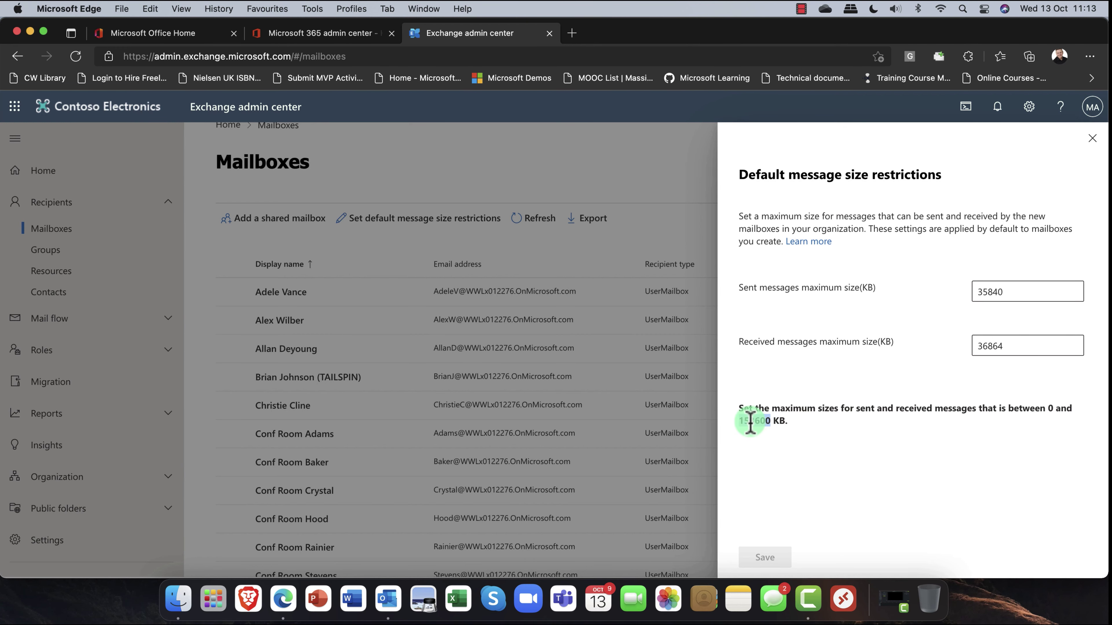
{"action": "right_click", "coordinate": [750, 424]}
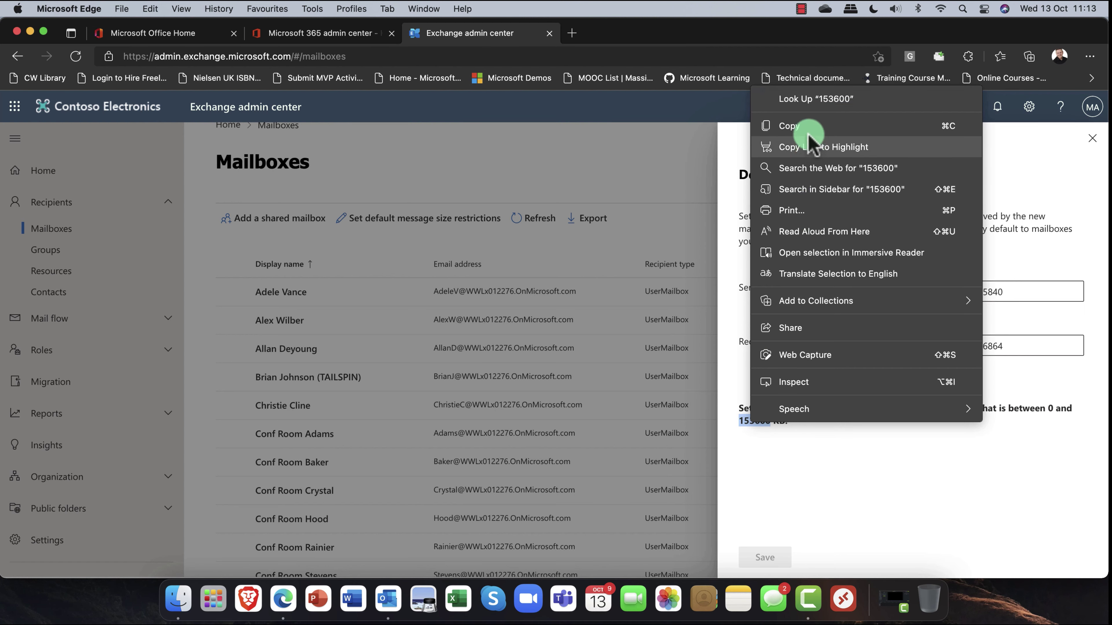
{"action": "left_click", "coordinate": [767, 126]}
{"action": "double_click", "coordinate": [1007, 292]}
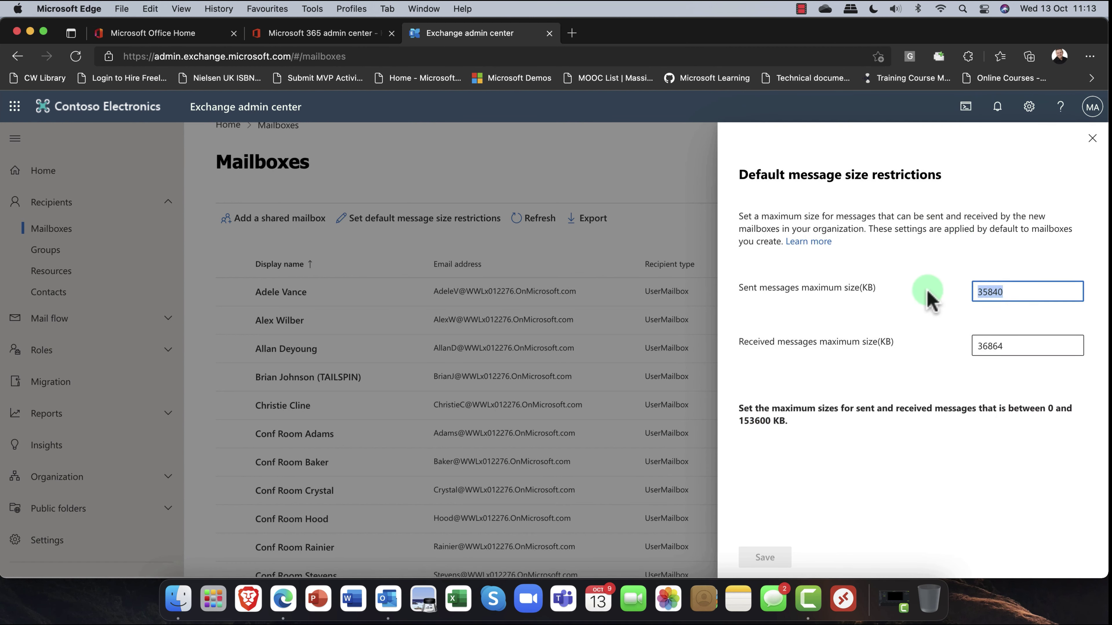
{"action": "key", "text": "BackSpace"}
{"action": "key", "text": "super+v"}
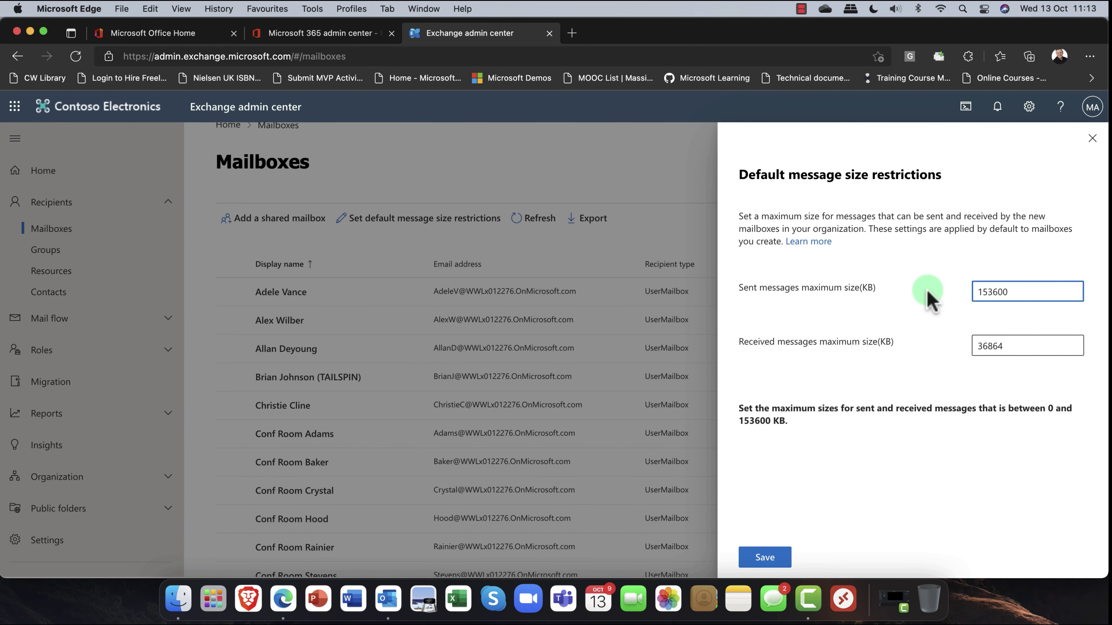
Set the received messages maximum size to 153600 KB and save the default message size restrictions.
{"action": "double_click", "coordinate": [1018, 345]}
{"action": "key", "text": "BackSpace"}
{"action": "key", "text": "super+v"}
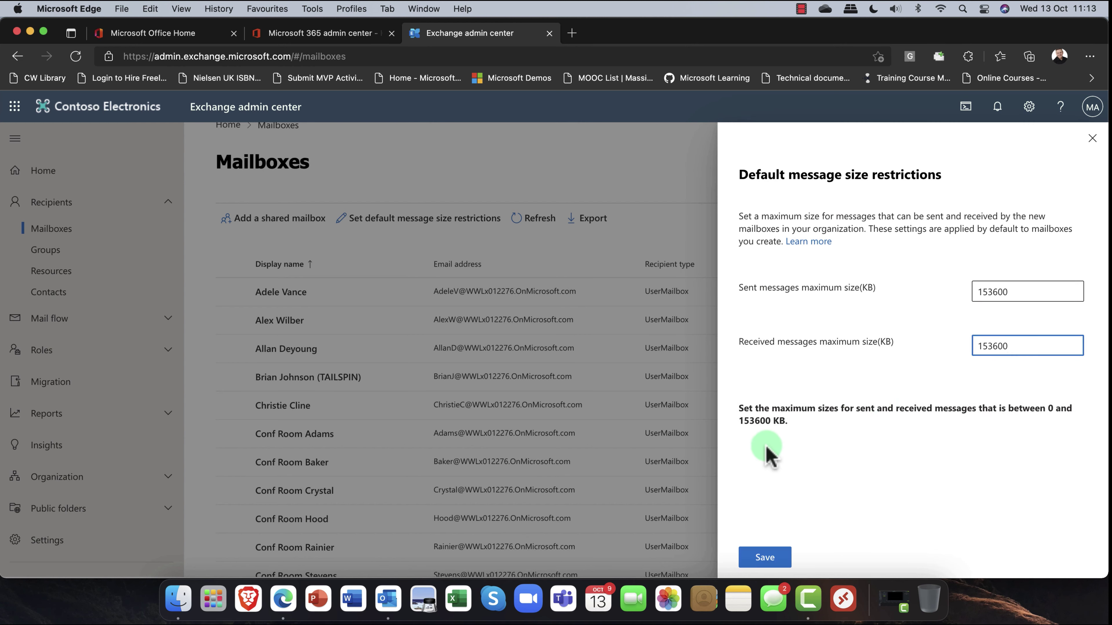
{"action": "left_click", "coordinate": [750, 557]}
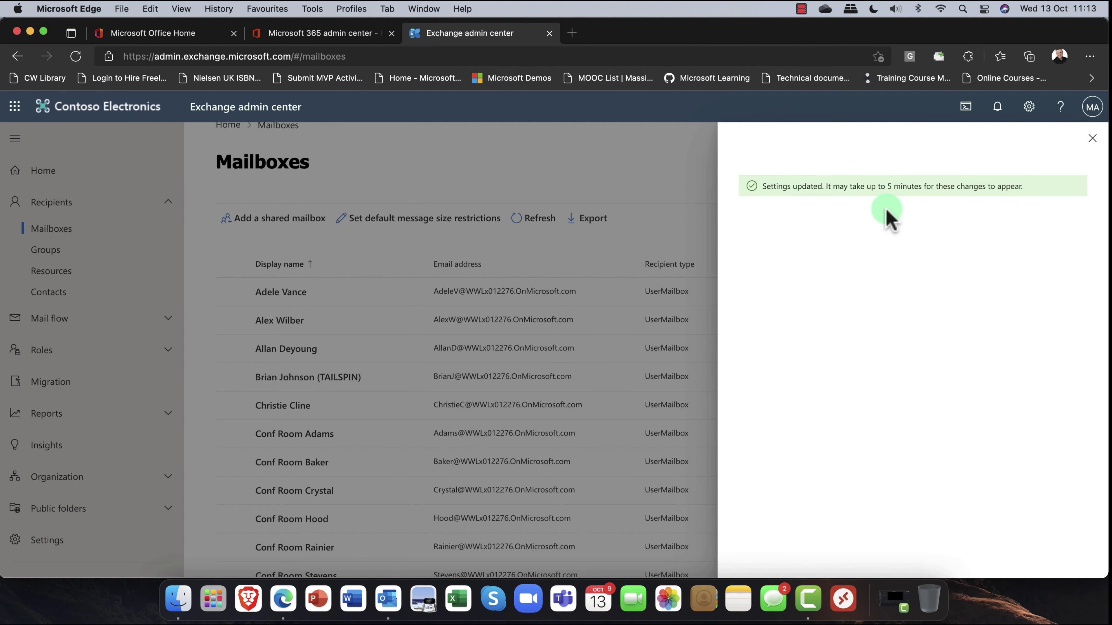
{"action": "left_click", "coordinate": [1092, 138]}
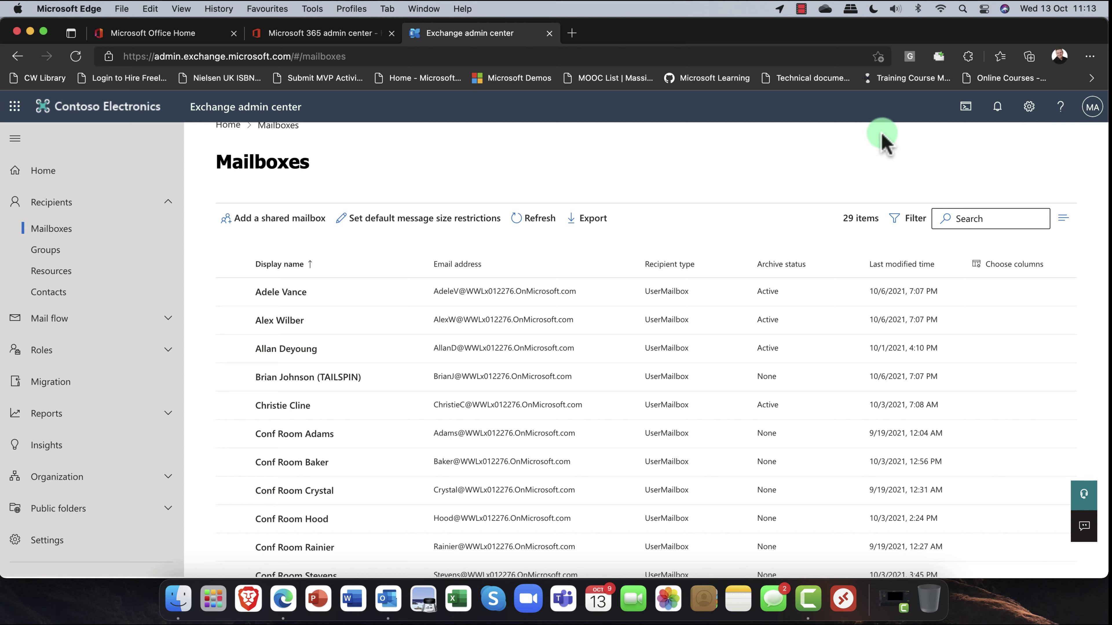
Open the details of the first listed user mailbox and review its mailbox settings and available actions.
{"action": "left_click", "coordinate": [275, 294]}
{"action": "left_click", "coordinate": [777, 335]}
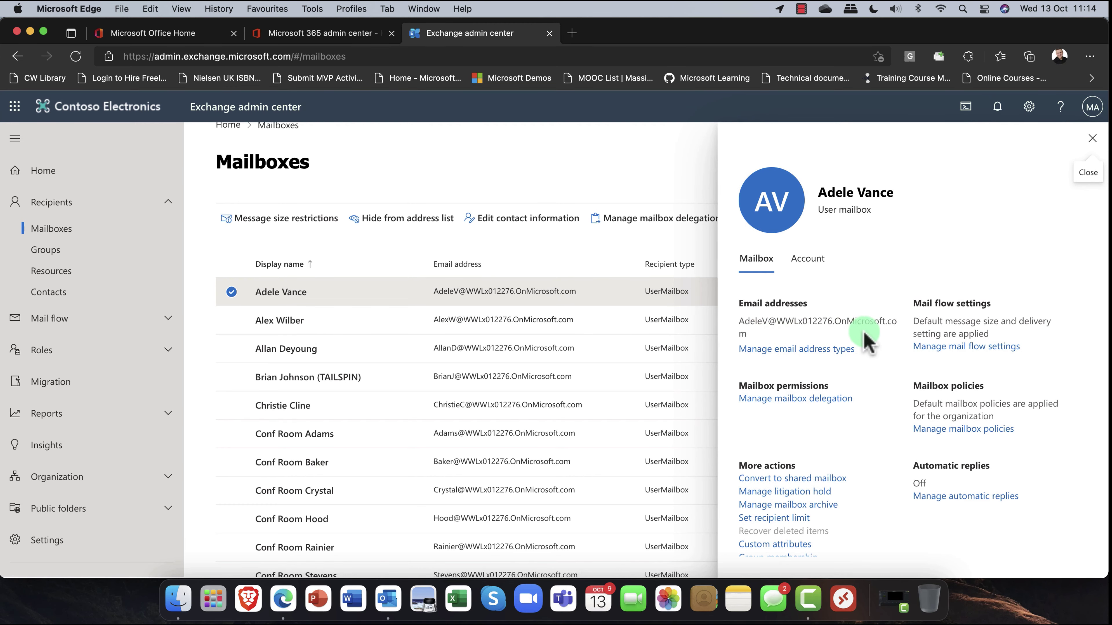
{"action": "scroll", "coordinate": [871, 338], "scroll_direction": "down", "scroll_amount": 1}
{"action": "scroll", "coordinate": [864, 326], "scroll_direction": "up", "scroll_amount": 1}
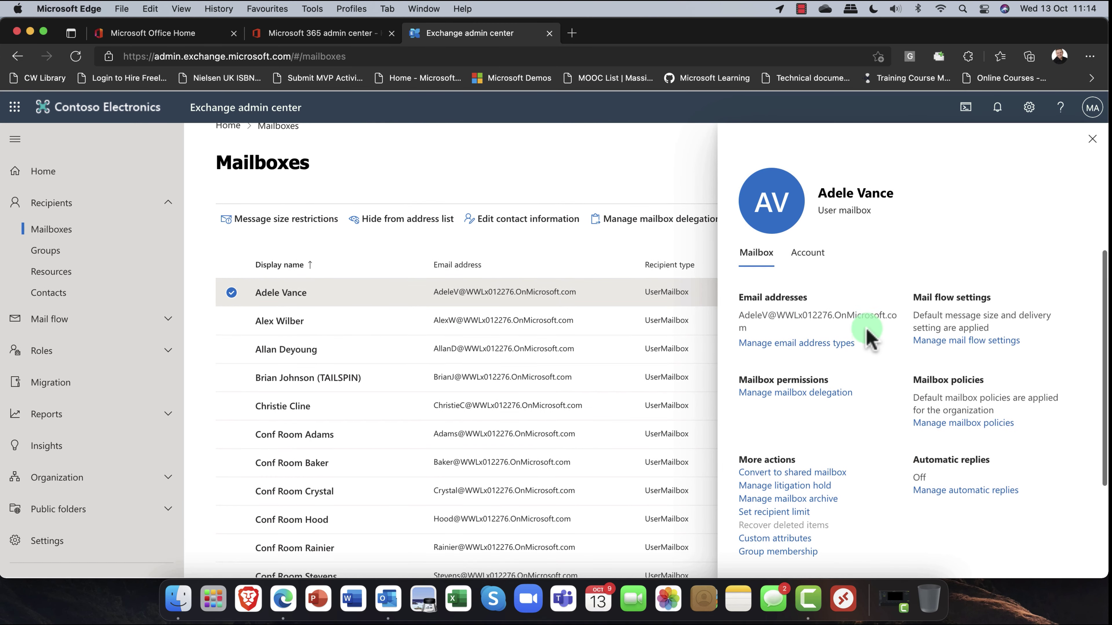
Switch to the Microsoft 365 admin center and open the same user's details from the Active users list.
{"action": "left_click", "coordinate": [312, 35]}
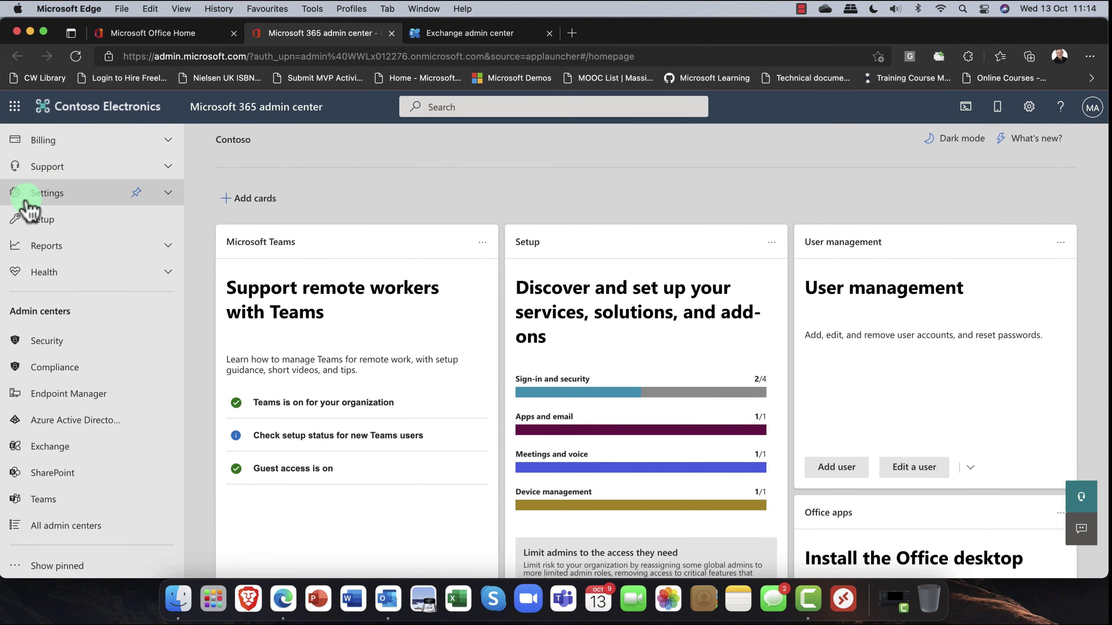
{"action": "scroll", "coordinate": [26, 211], "scroll_direction": "up", "scroll_amount": 5}
{"action": "left_click", "coordinate": [32, 193]}
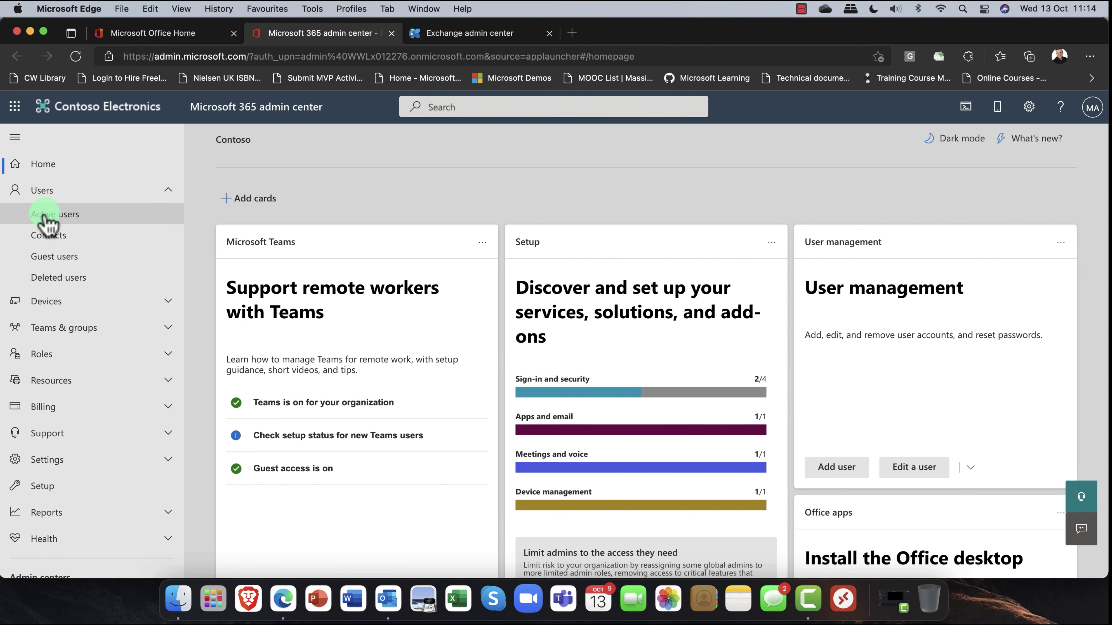
{"action": "left_click", "coordinate": [43, 215]}
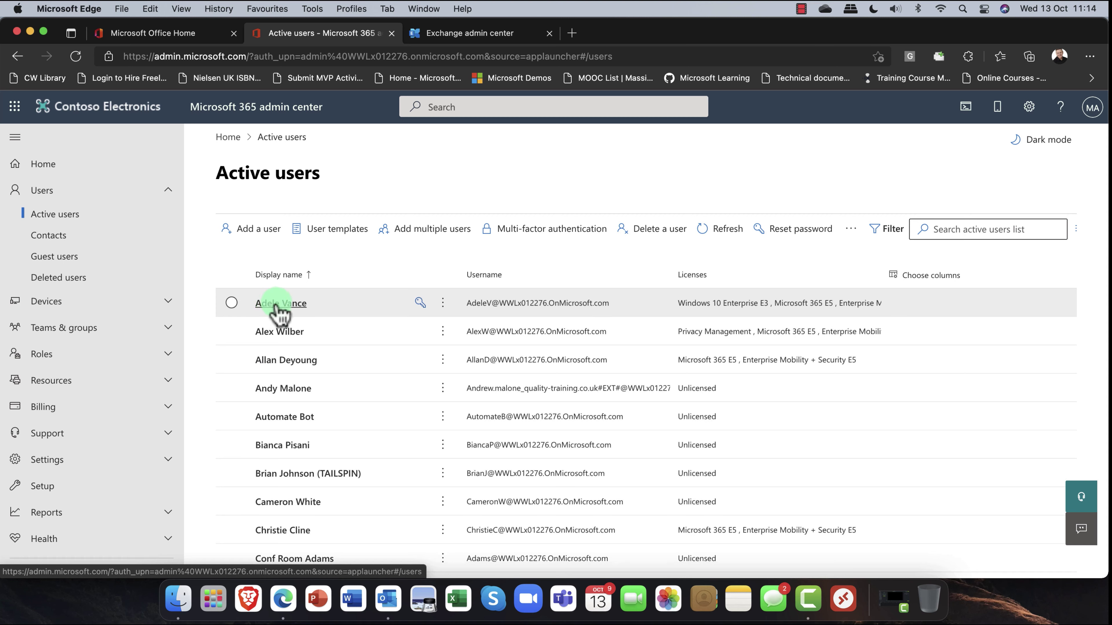
{"action": "left_click", "coordinate": [280, 303]}
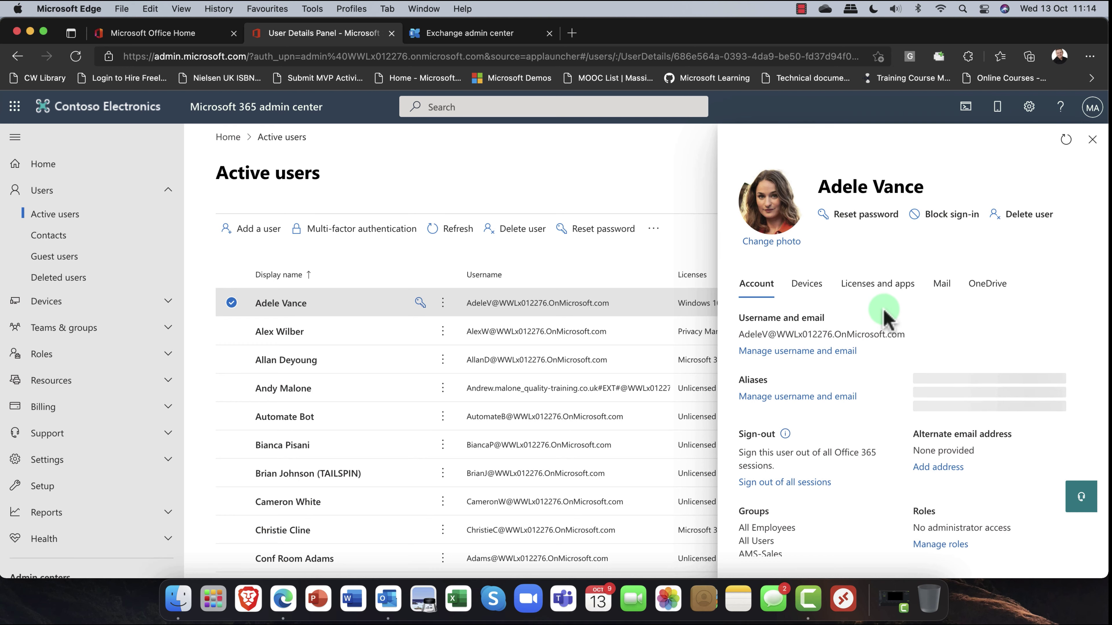
Compare the user's details in both admin centers and display the Mail settings in the Microsoft 365 admin center.
{"action": "left_click", "coordinate": [478, 35]}
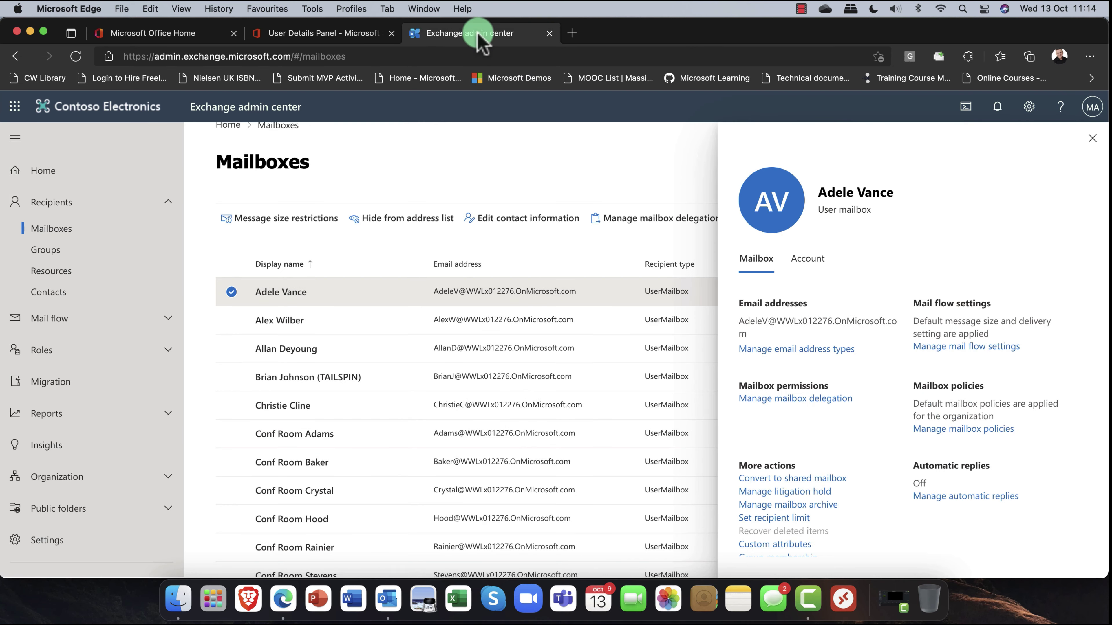
{"action": "left_click", "coordinate": [324, 33]}
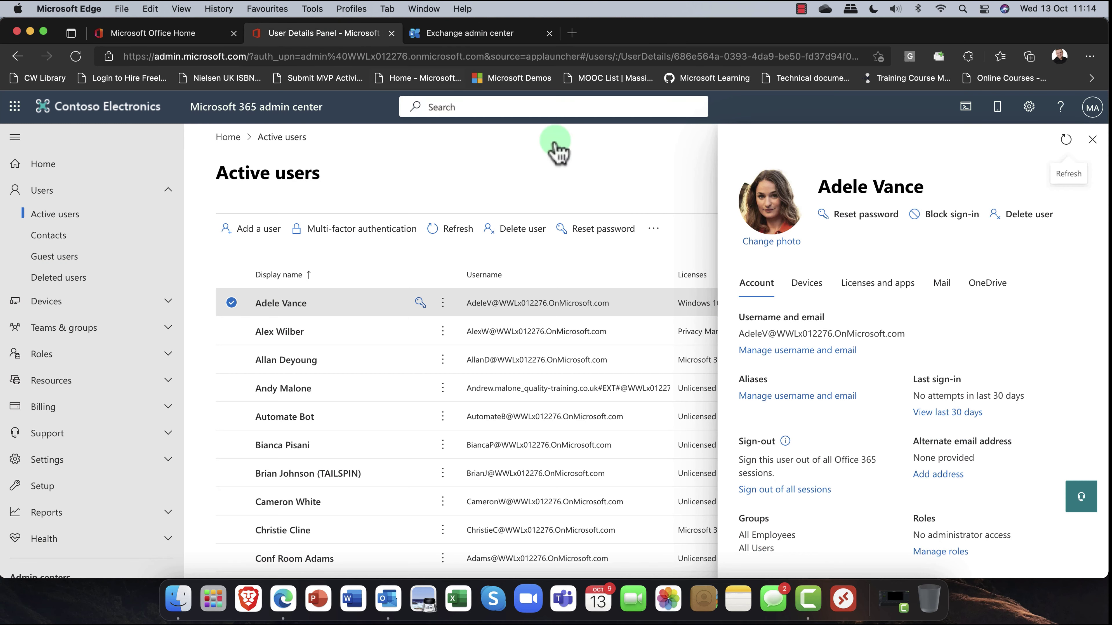
{"action": "left_click", "coordinate": [909, 332]}
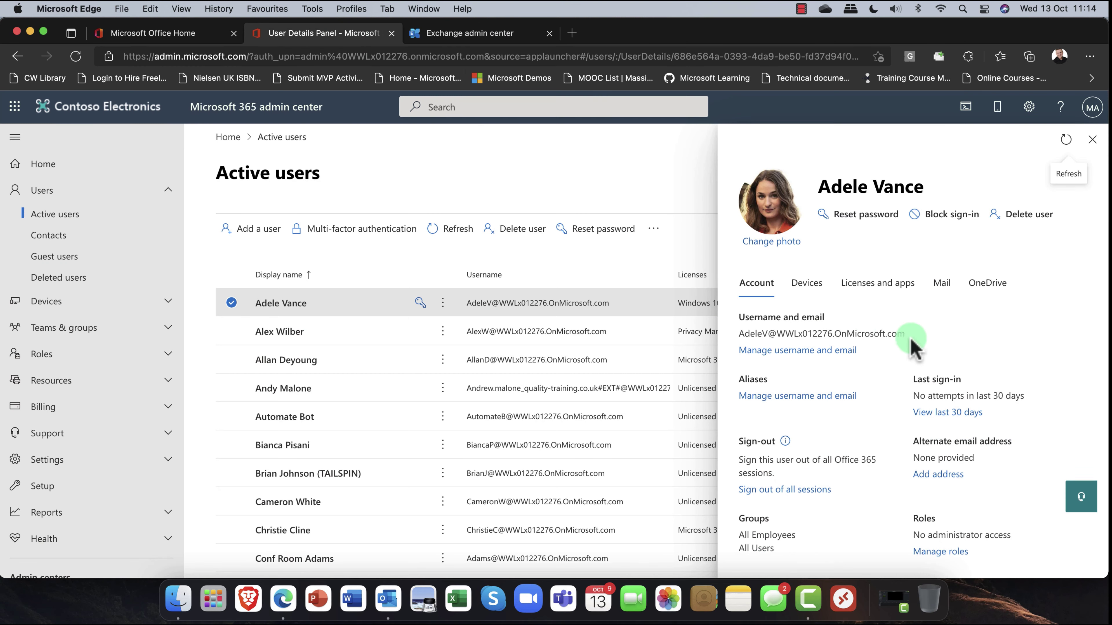
{"action": "left_click", "coordinate": [946, 284]}
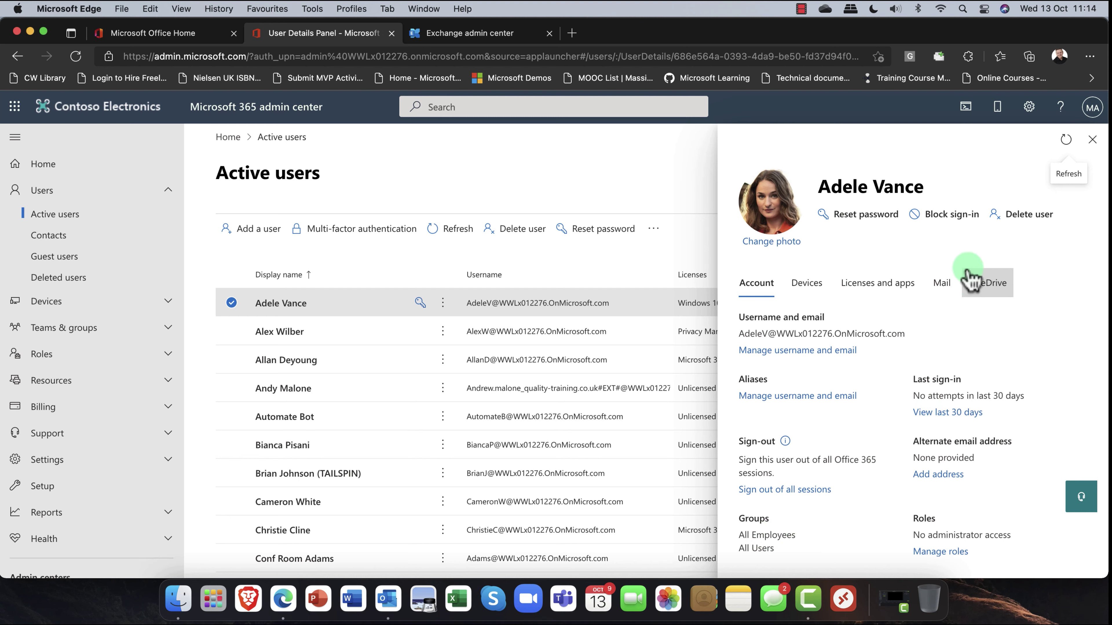
{"action": "left_click", "coordinate": [939, 282]}
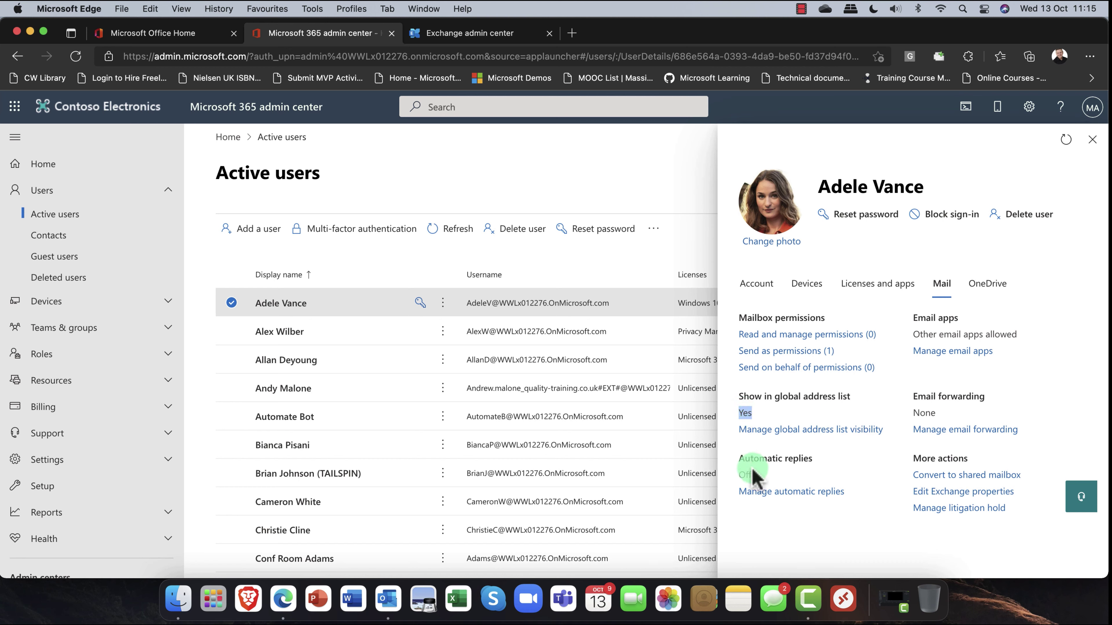
Examine the automatic reply options for senders inside and outside the organization, leaving automatic replies turned off for the user.
{"action": "left_click", "coordinate": [794, 493]}
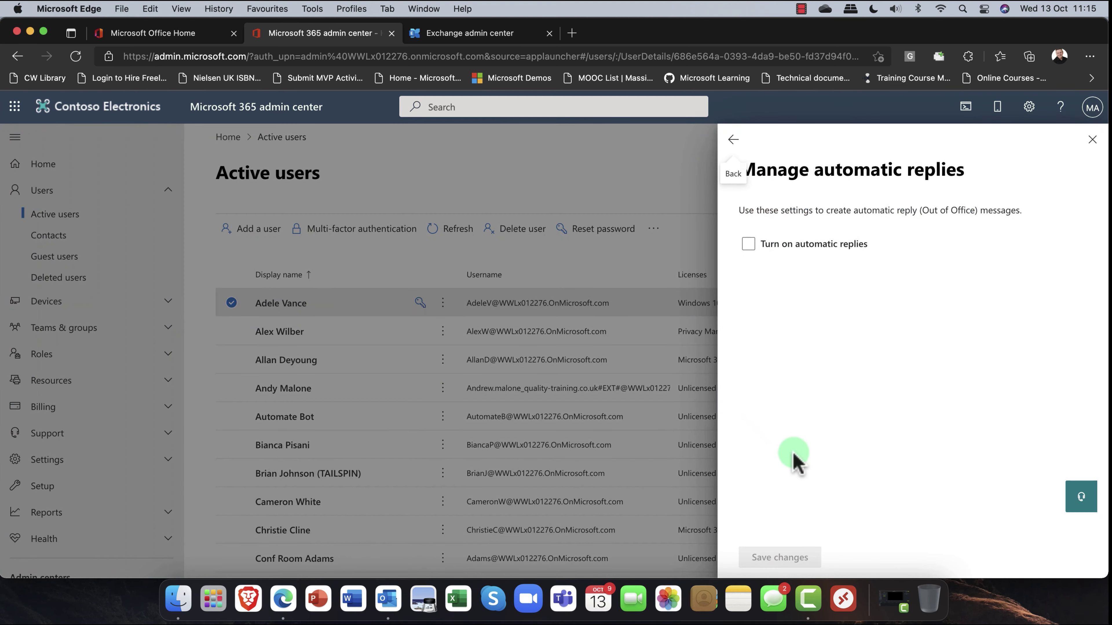
{"action": "left_click", "coordinate": [749, 246]}
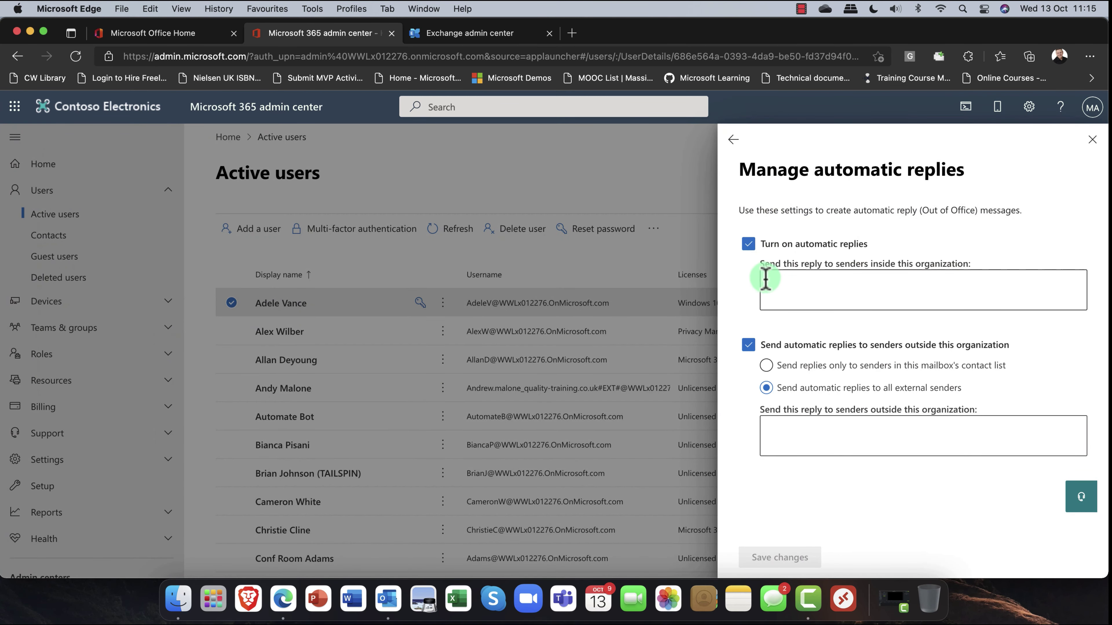
{"action": "left_click", "coordinate": [805, 279]}
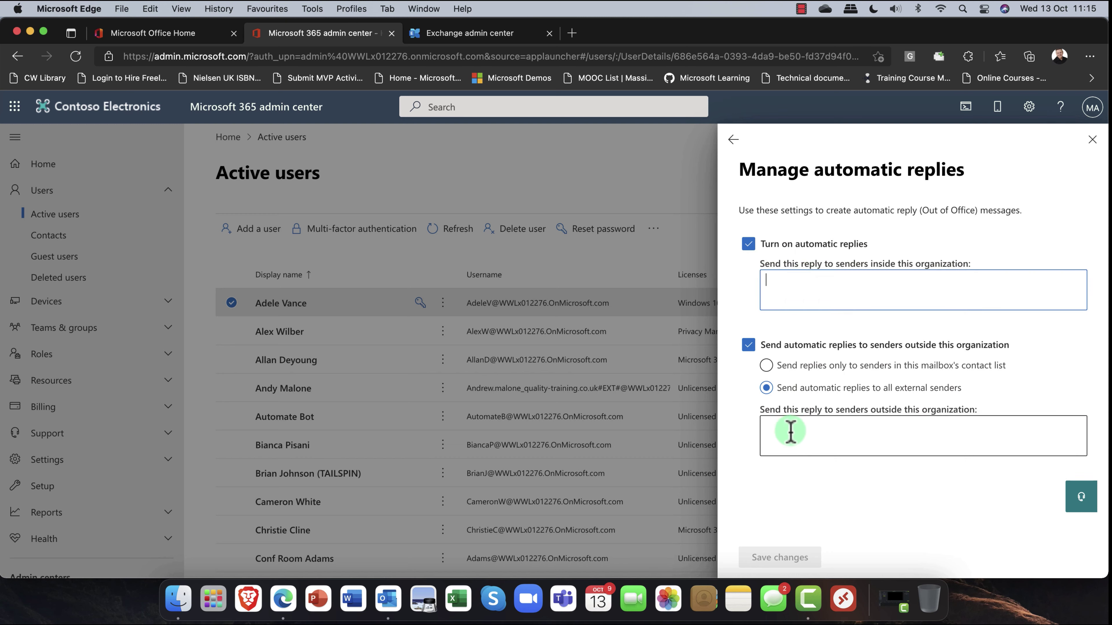
{"action": "left_click", "coordinate": [746, 245]}
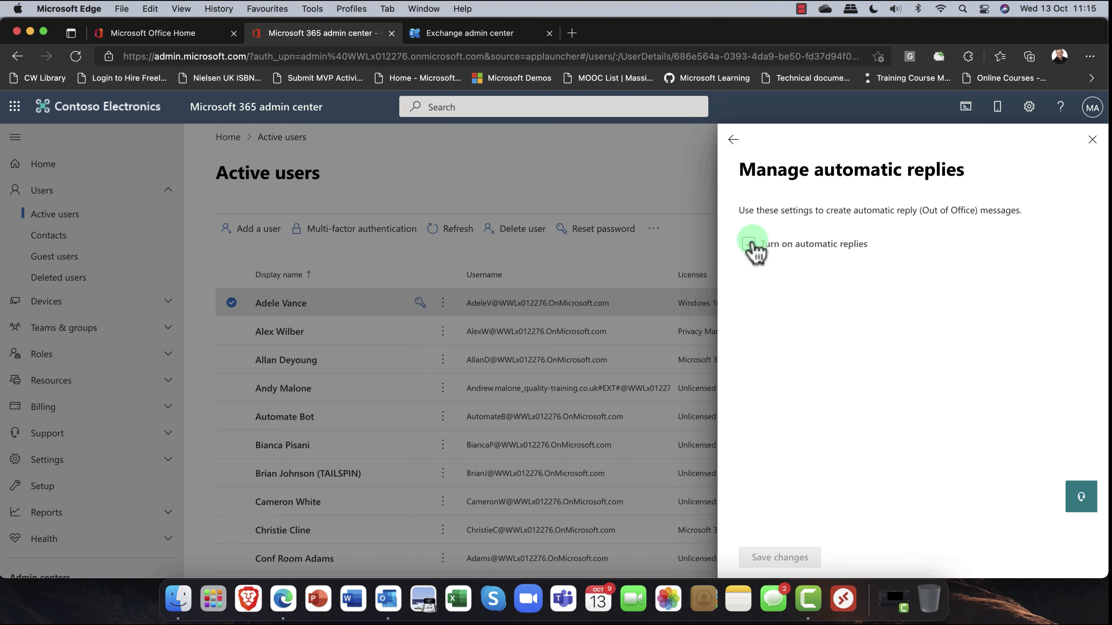
{"action": "left_click", "coordinate": [733, 140]}
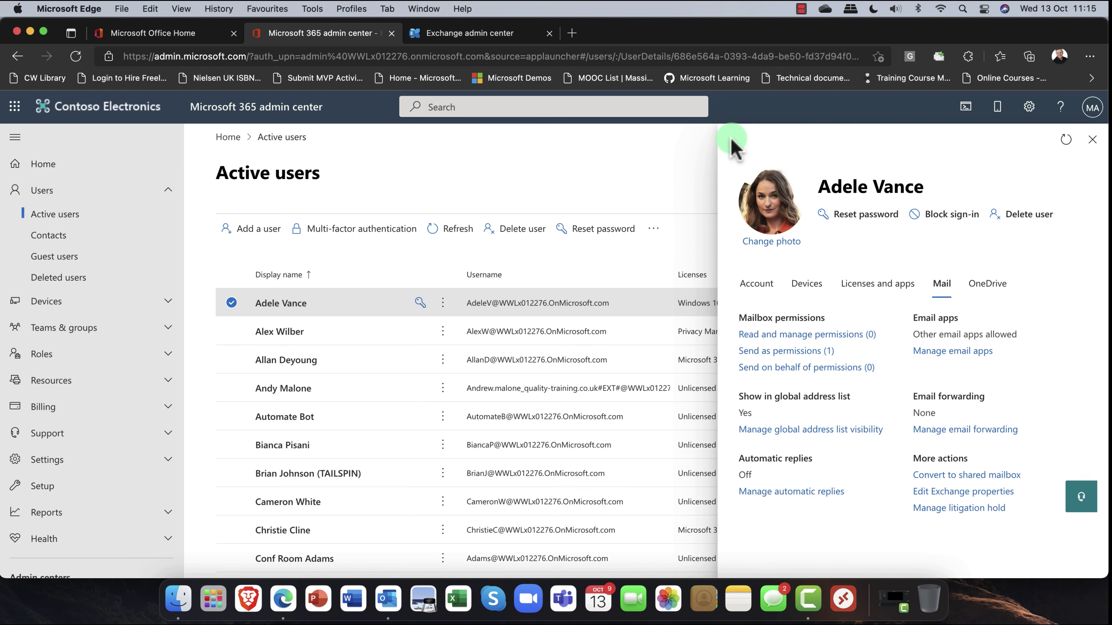
Disable IMAP and Pop access in the user's email apps settings and save the changes.
{"action": "left_click", "coordinate": [952, 351]}
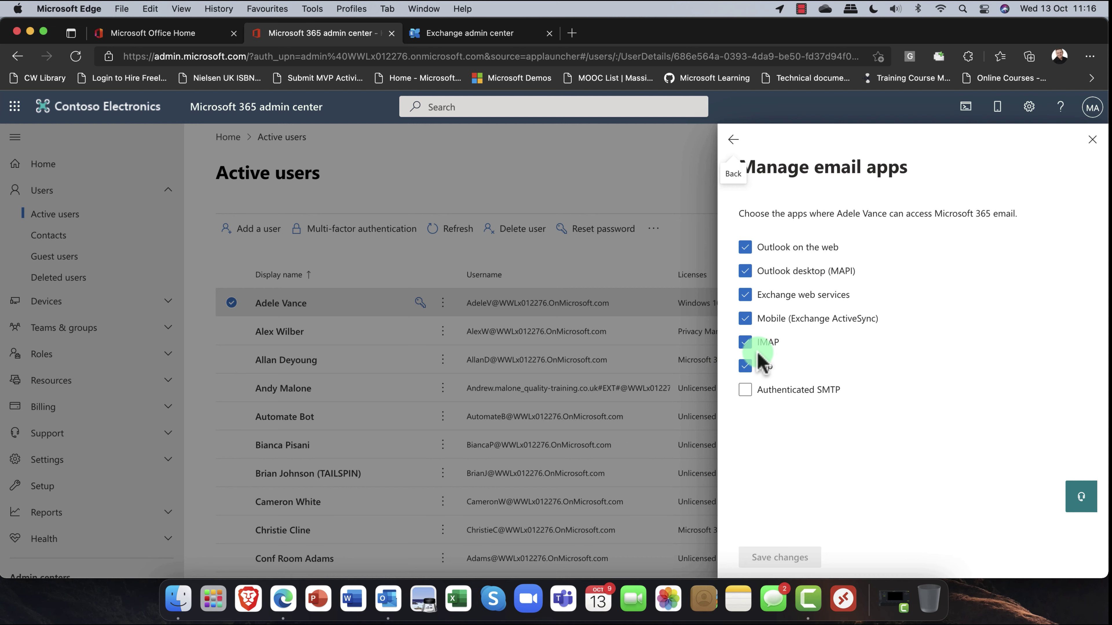
{"action": "left_click", "coordinate": [755, 368]}
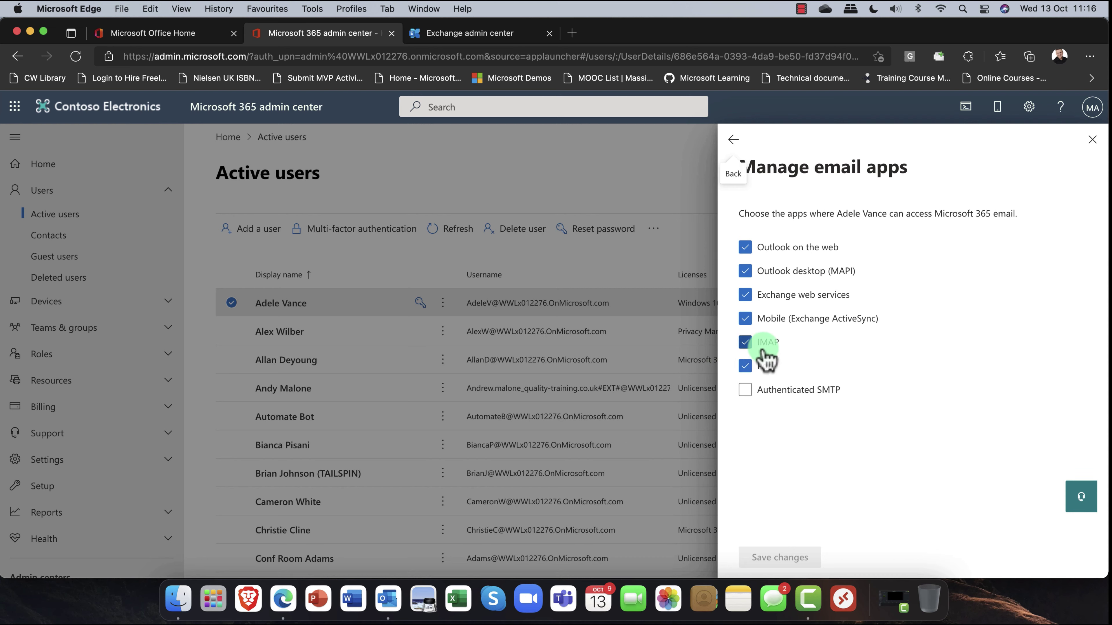
{"action": "left_click", "coordinate": [743, 349]}
{"action": "left_click", "coordinate": [744, 365]}
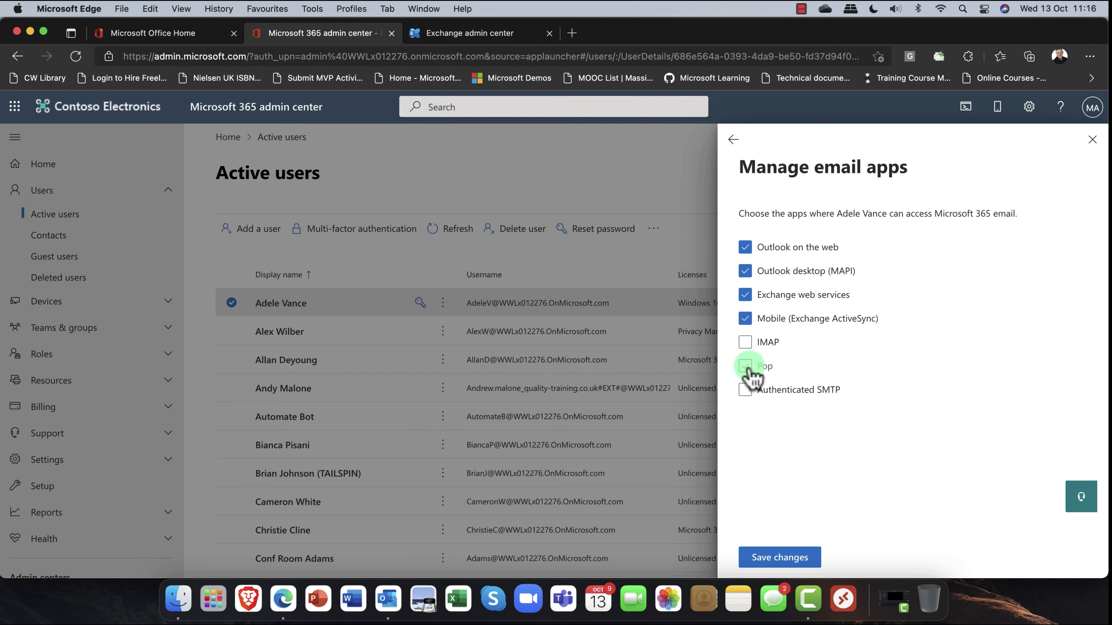
{"action": "left_click", "coordinate": [793, 559]}
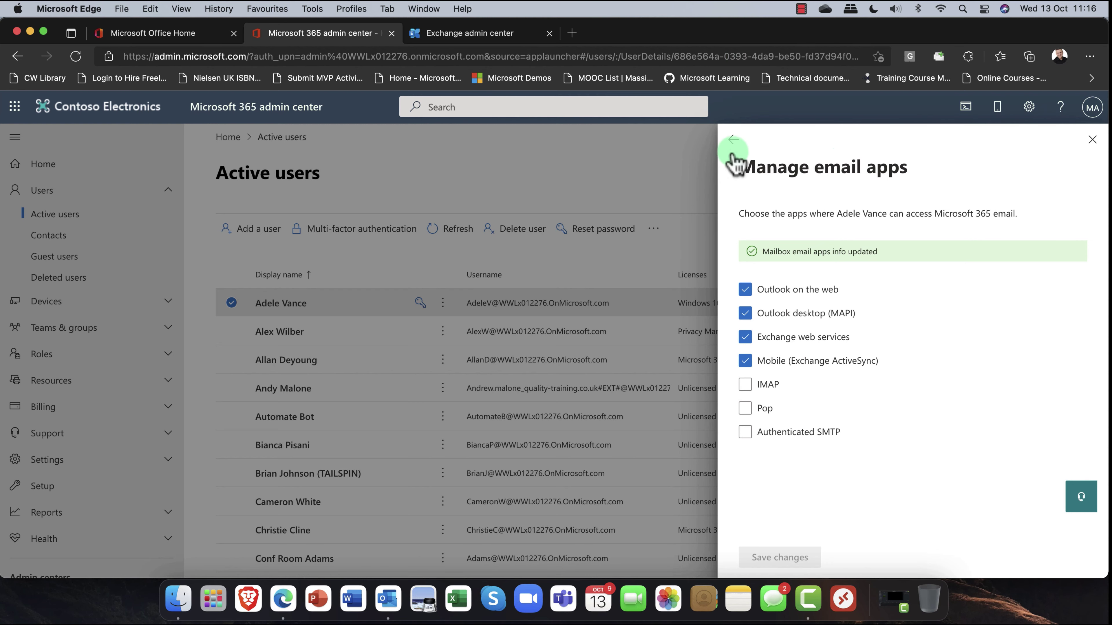
{"action": "left_click", "coordinate": [733, 140]}
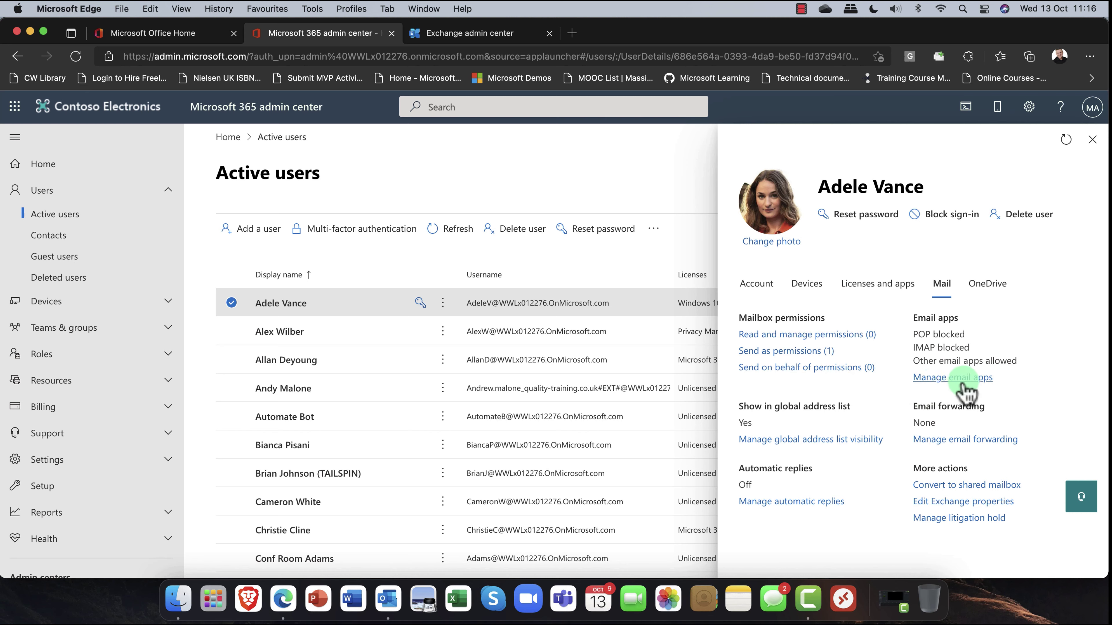
Try enabling forwarding of all emails sent to the user's mailbox, and discard the unsaved changes.
{"action": "left_click", "coordinate": [946, 440]}
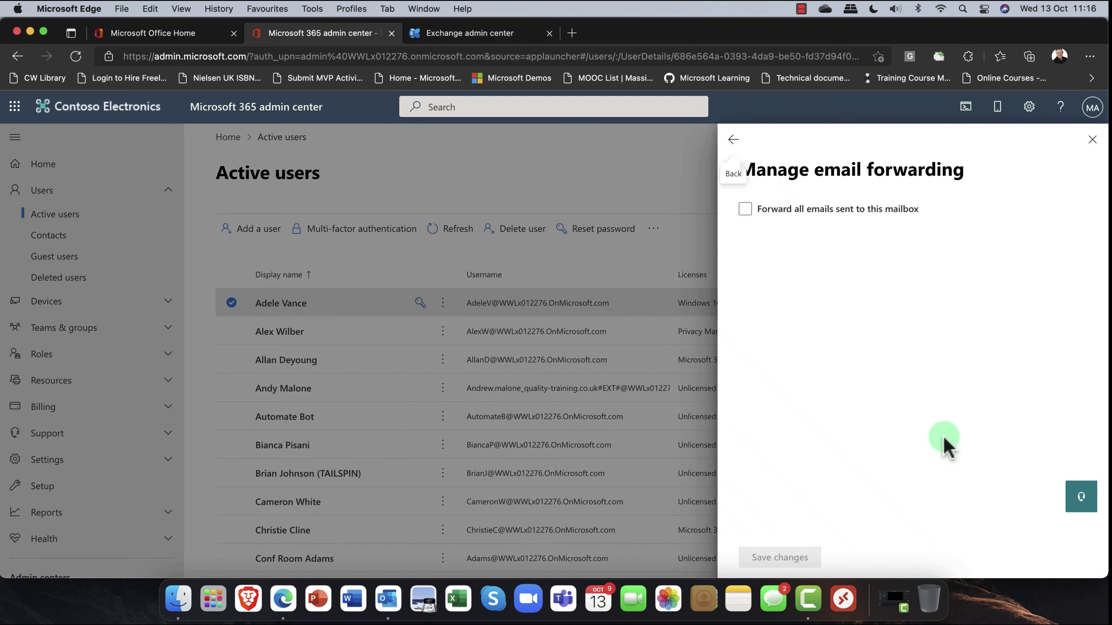
{"action": "left_click", "coordinate": [827, 209]}
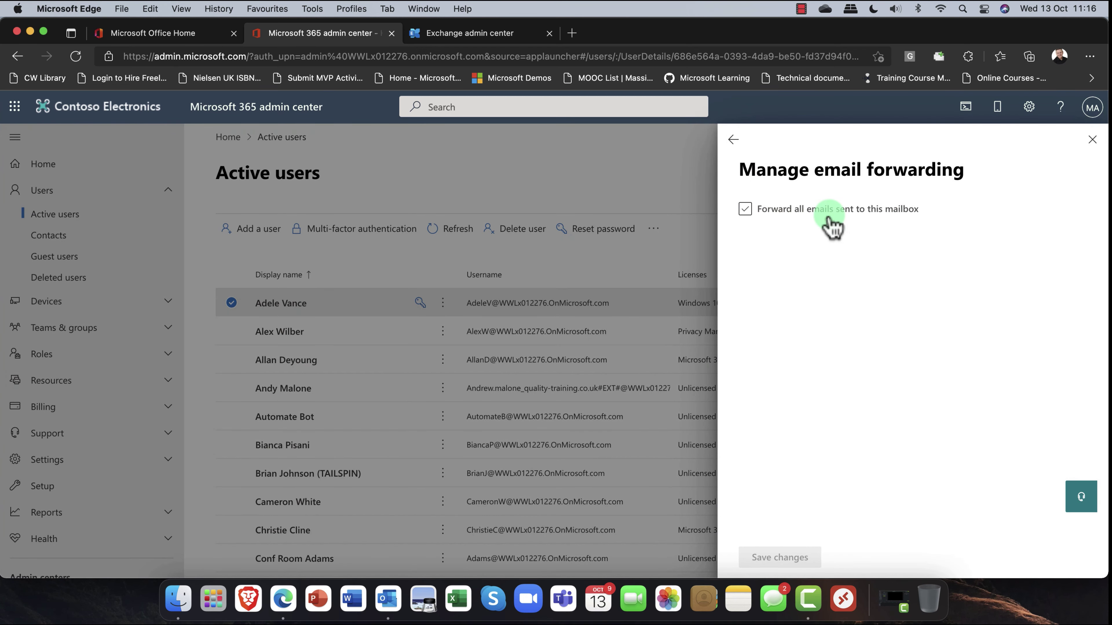
{"action": "left_click", "coordinate": [745, 211]}
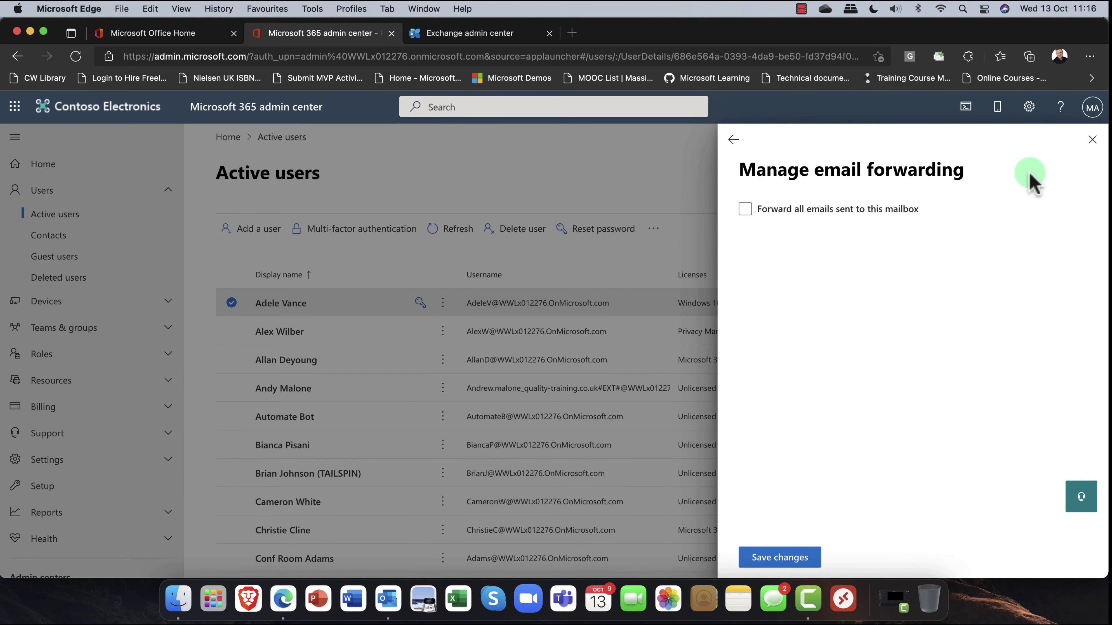
{"action": "left_click", "coordinate": [1092, 140]}
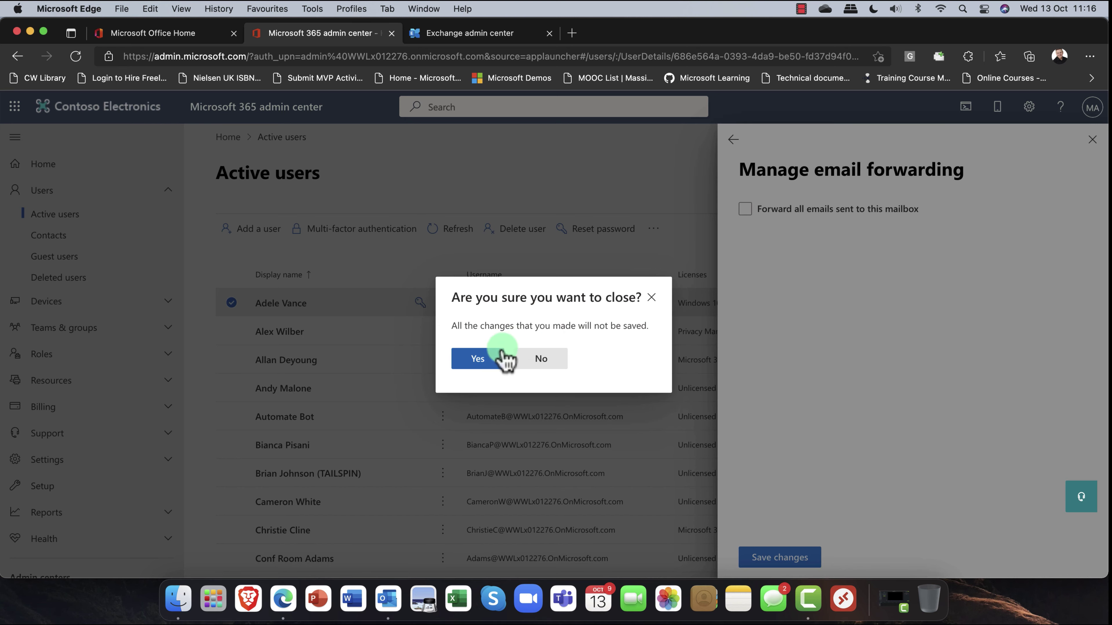
{"action": "left_click", "coordinate": [481, 359]}
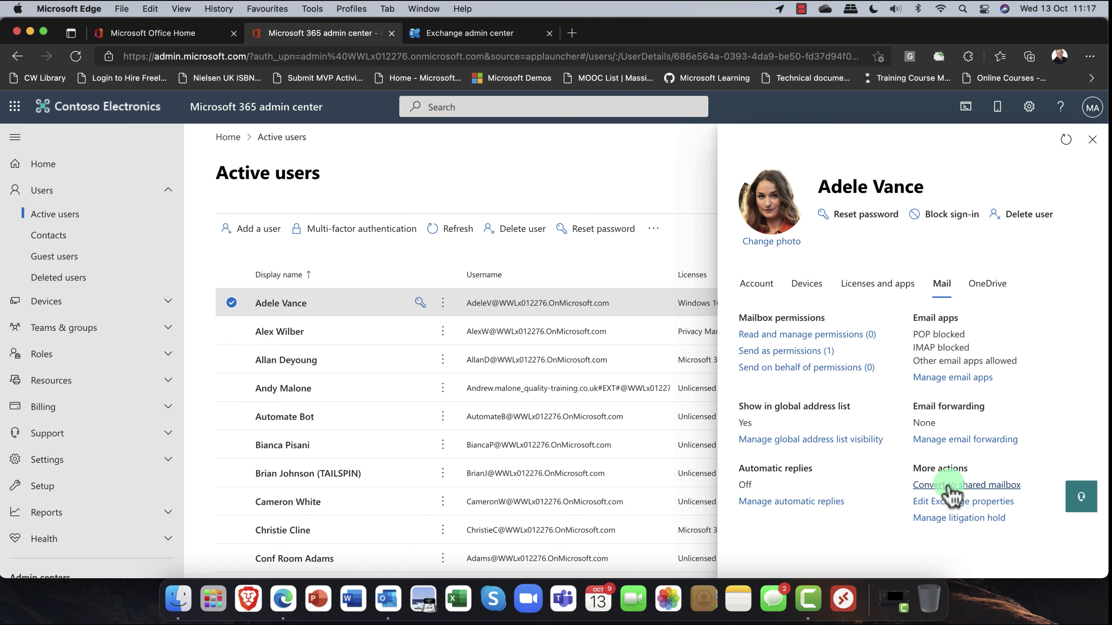
Convert the user's mailbox to a shared mailbox.
{"action": "left_click", "coordinate": [950, 485]}
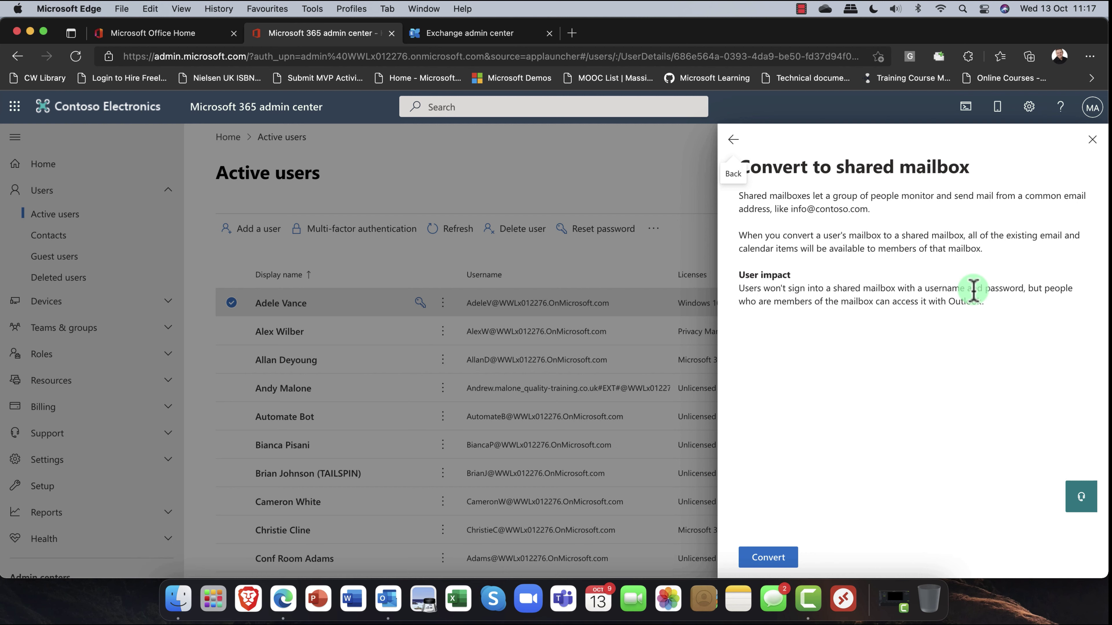
{"action": "left_click", "coordinate": [765, 557]}
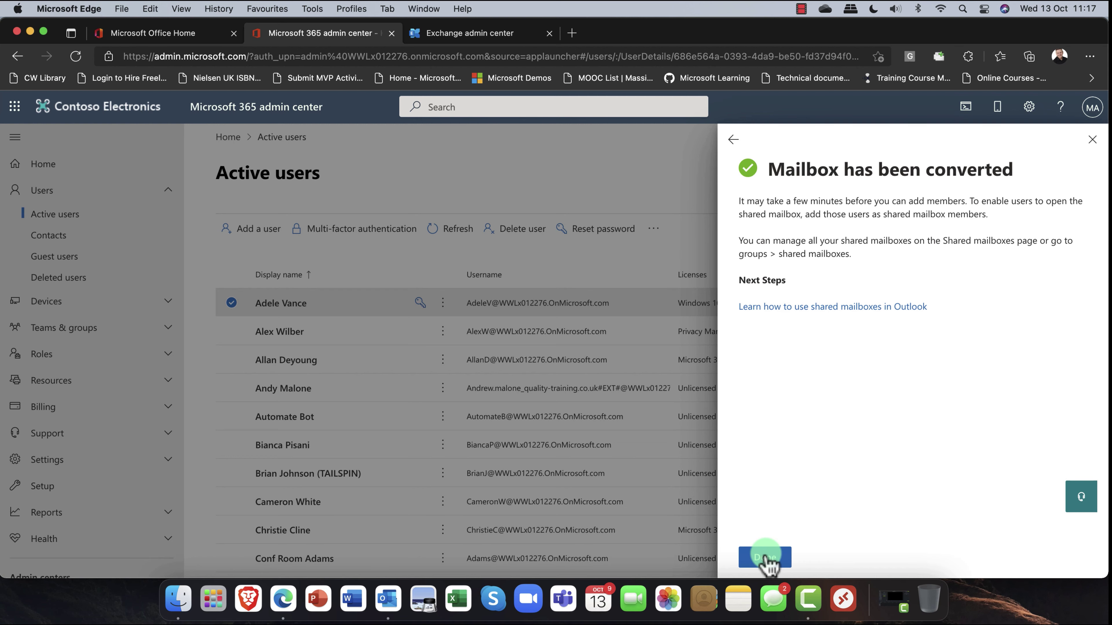
{"action": "left_click", "coordinate": [766, 558]}
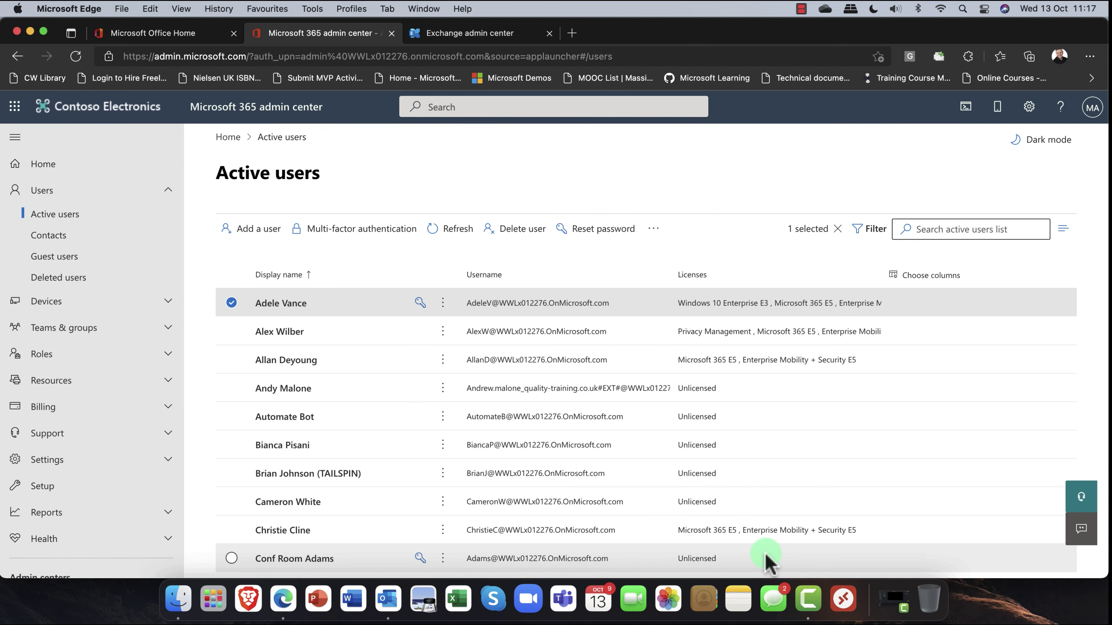
Reopen the first listed user's details and review the account information and the Mail settings.
{"action": "left_click", "coordinate": [283, 306]}
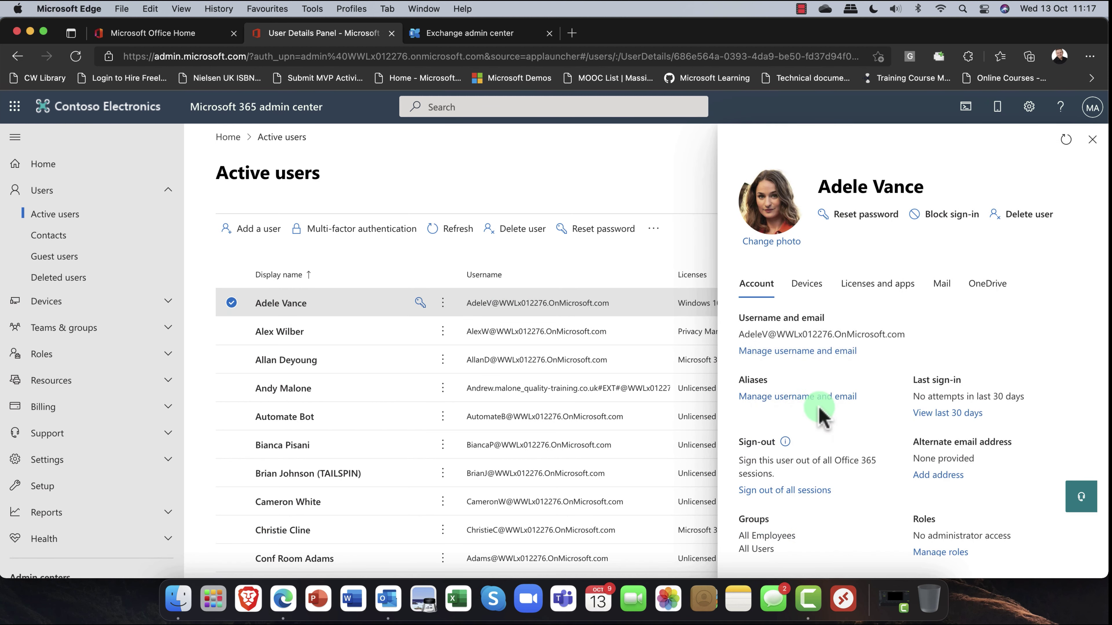
{"action": "scroll", "coordinate": [888, 399], "scroll_direction": "down", "scroll_amount": 5}
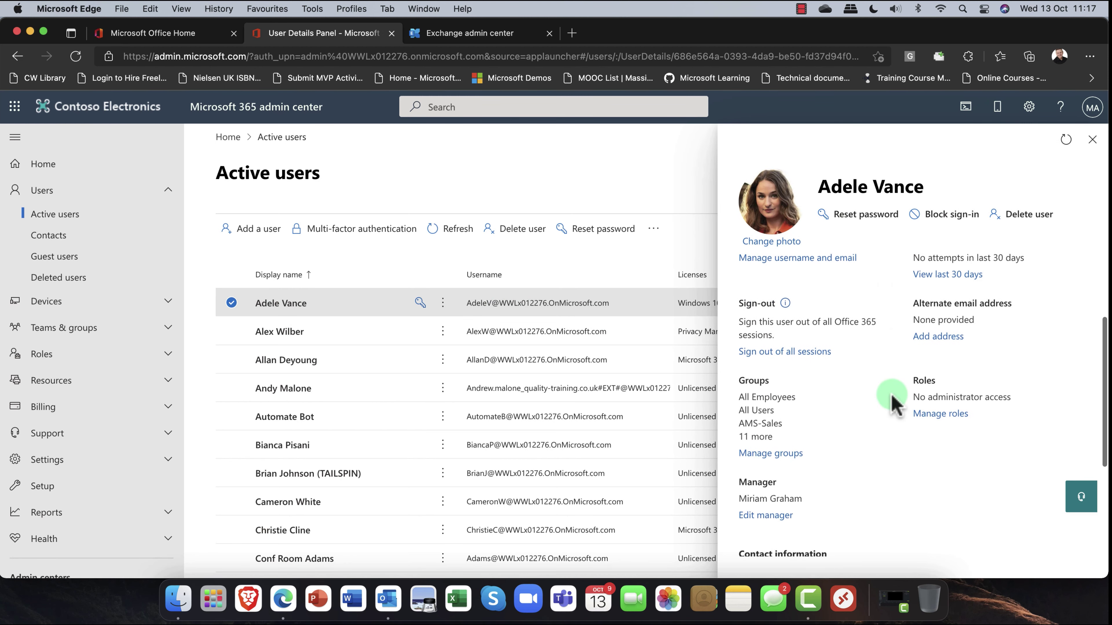
{"action": "scroll", "coordinate": [892, 397], "scroll_direction": "down", "scroll_amount": 6}
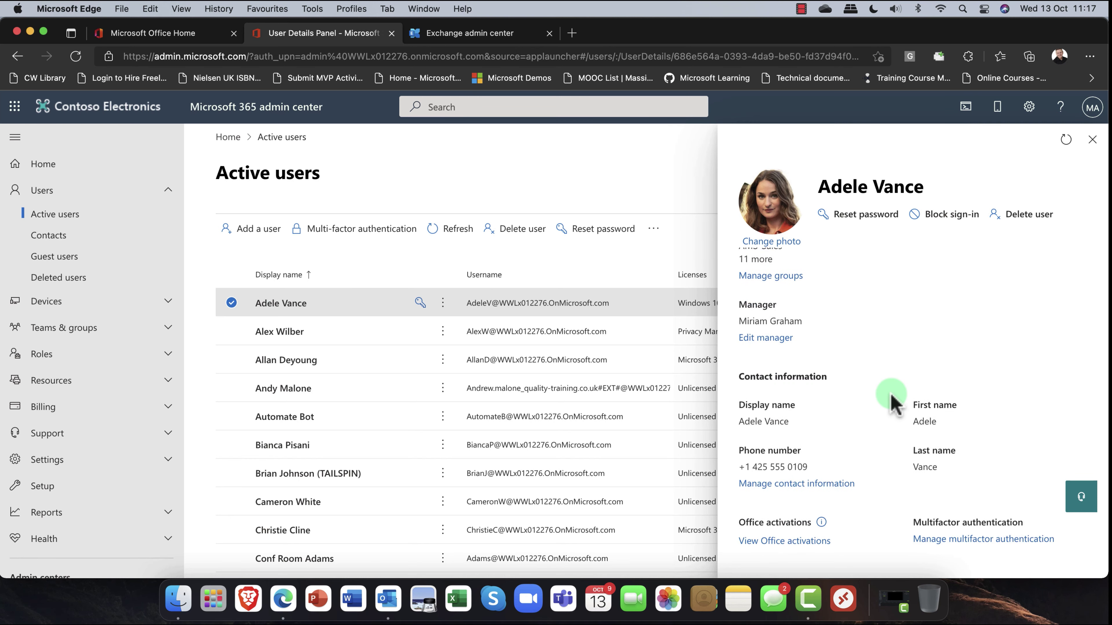
{"action": "scroll", "coordinate": [891, 396], "scroll_direction": "up", "scroll_amount": 3}
{"action": "scroll", "coordinate": [891, 397], "scroll_direction": "up", "scroll_amount": 4}
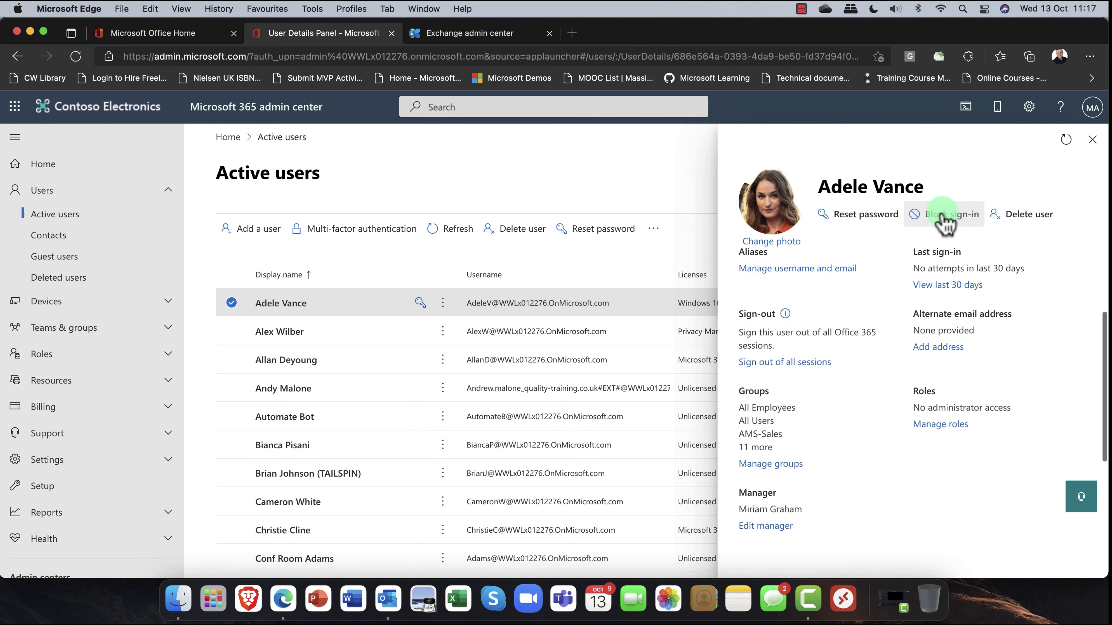
{"action": "scroll", "coordinate": [923, 267], "scroll_direction": "up", "scroll_amount": 5}
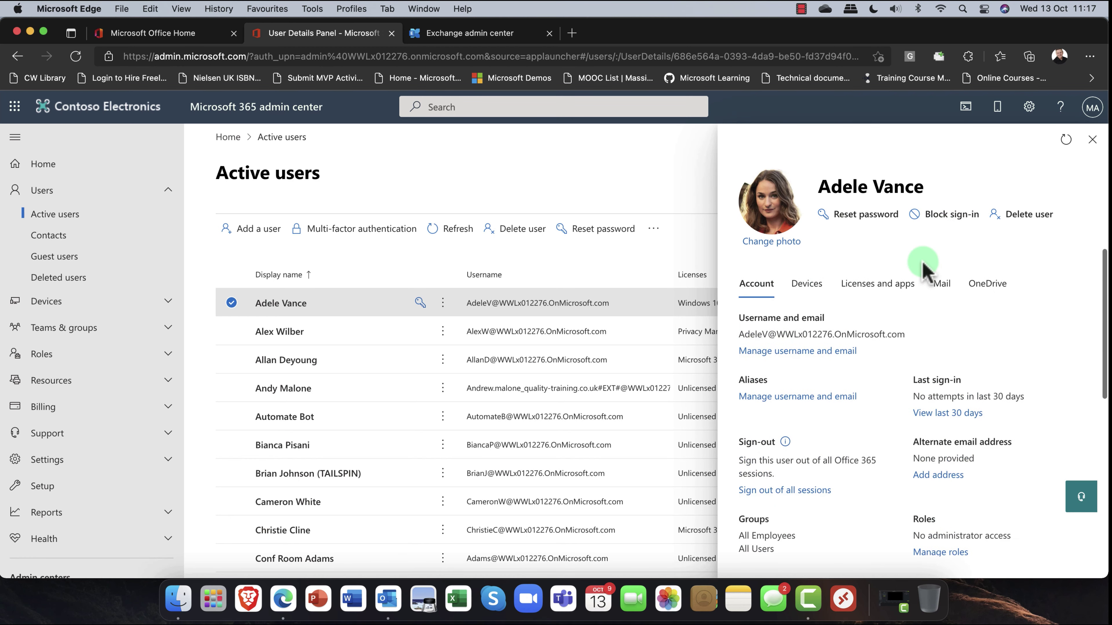
{"action": "left_click", "coordinate": [942, 286]}
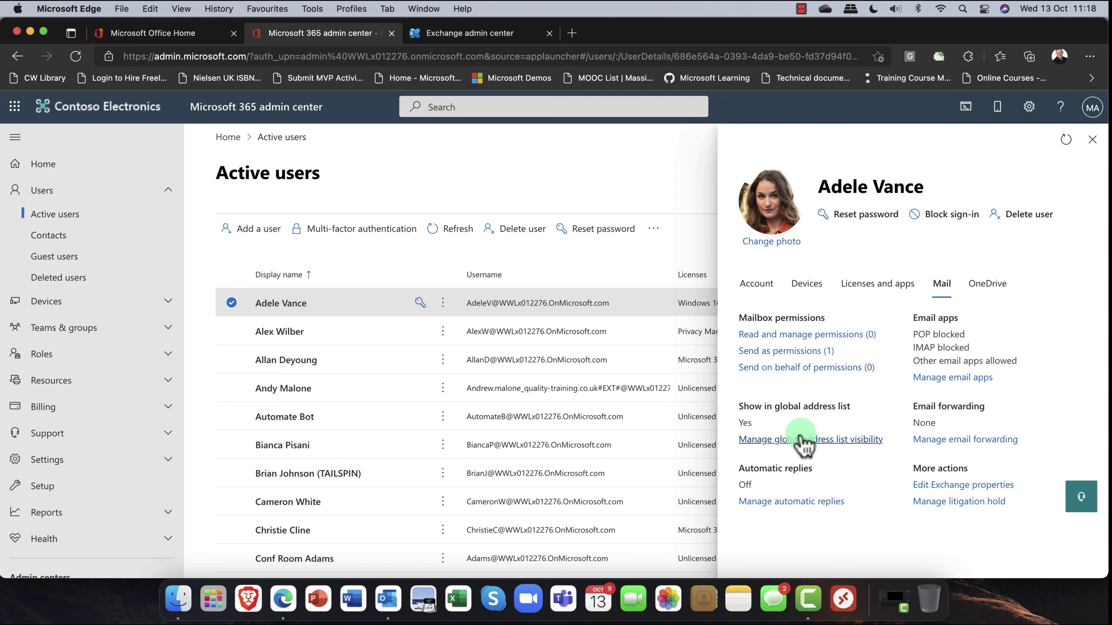
Switch to the Exchange admin center, close the open mailbox details and refresh the Mailboxes page.
{"action": "left_click", "coordinate": [442, 33]}
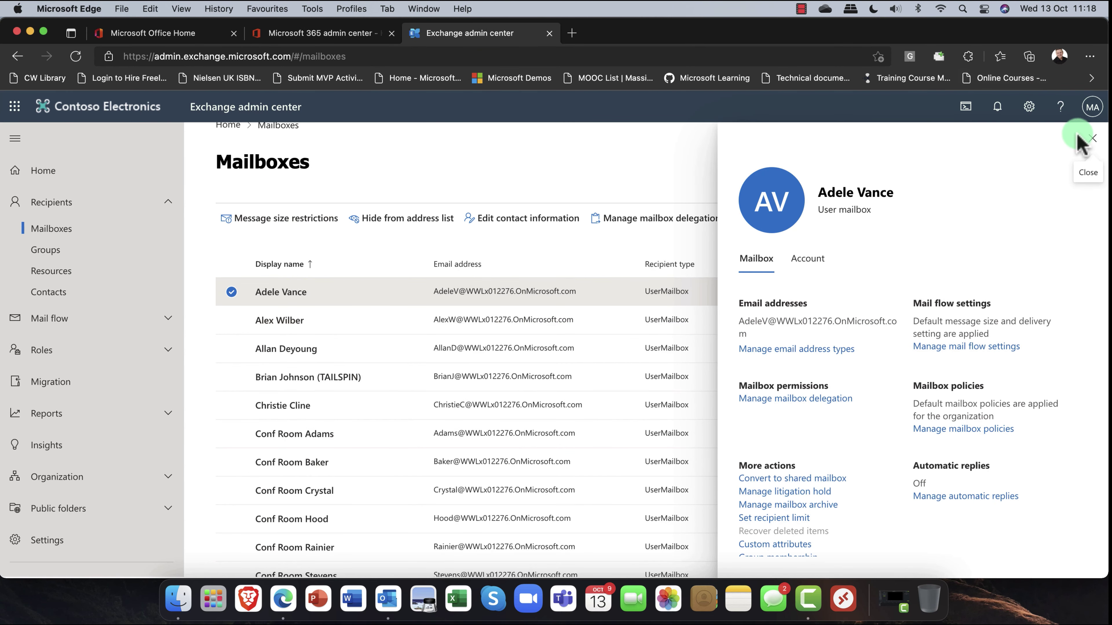
{"action": "left_click", "coordinate": [1092, 139]}
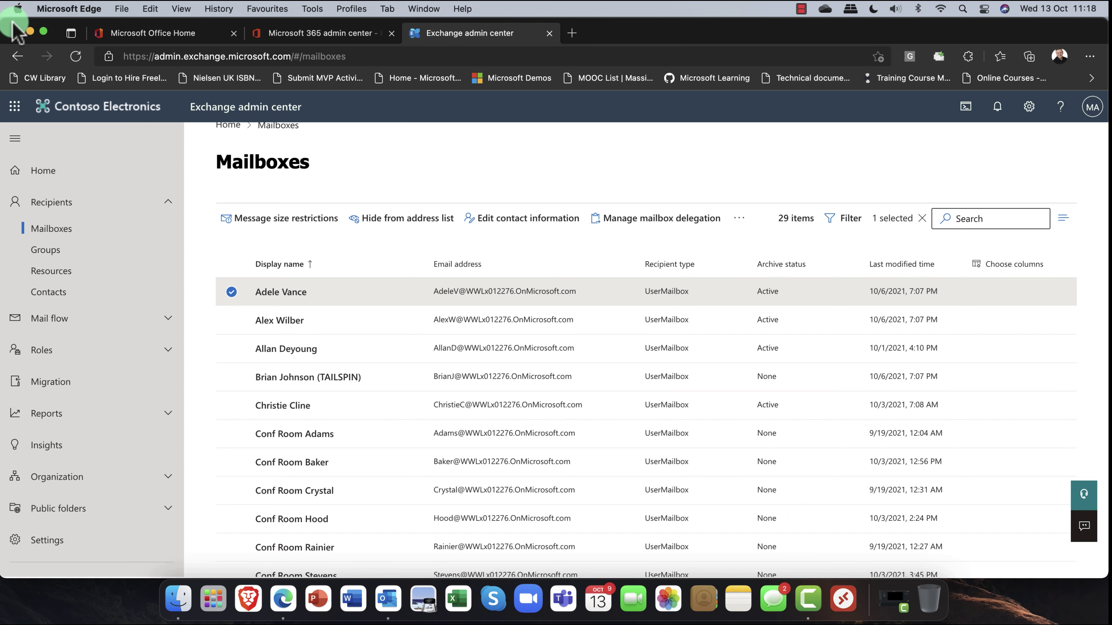
{"action": "left_click", "coordinate": [181, 8]}
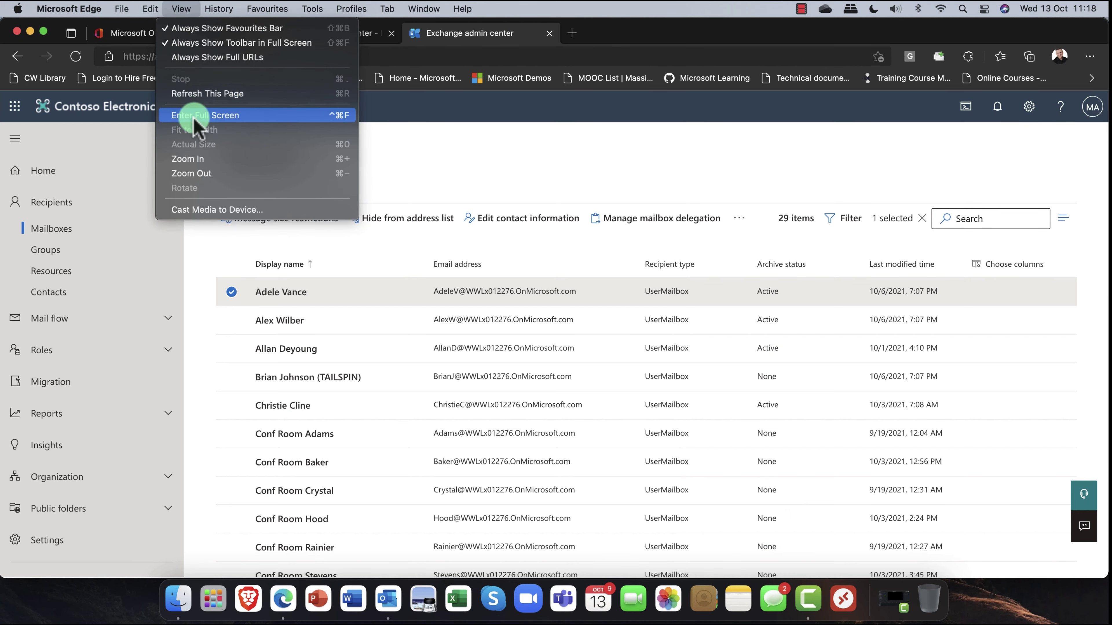
{"action": "left_click", "coordinate": [195, 94]}
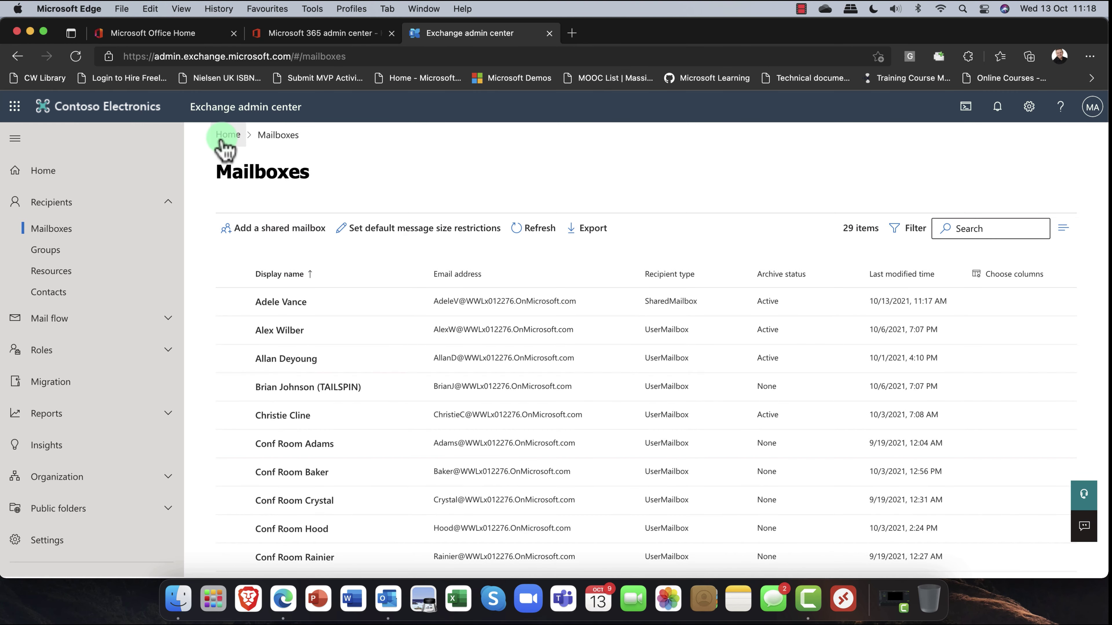
Convert the first listed shared mailbox back to a regular mailbox.
{"action": "left_click", "coordinate": [277, 308]}
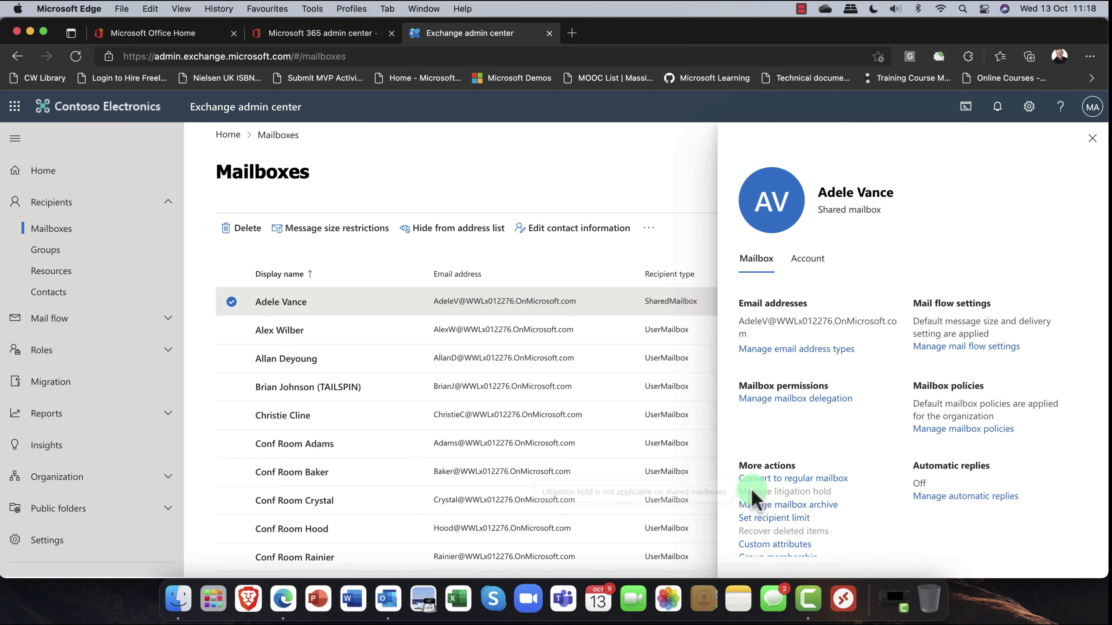
{"action": "mouse_move", "coordinate": [753, 487]}
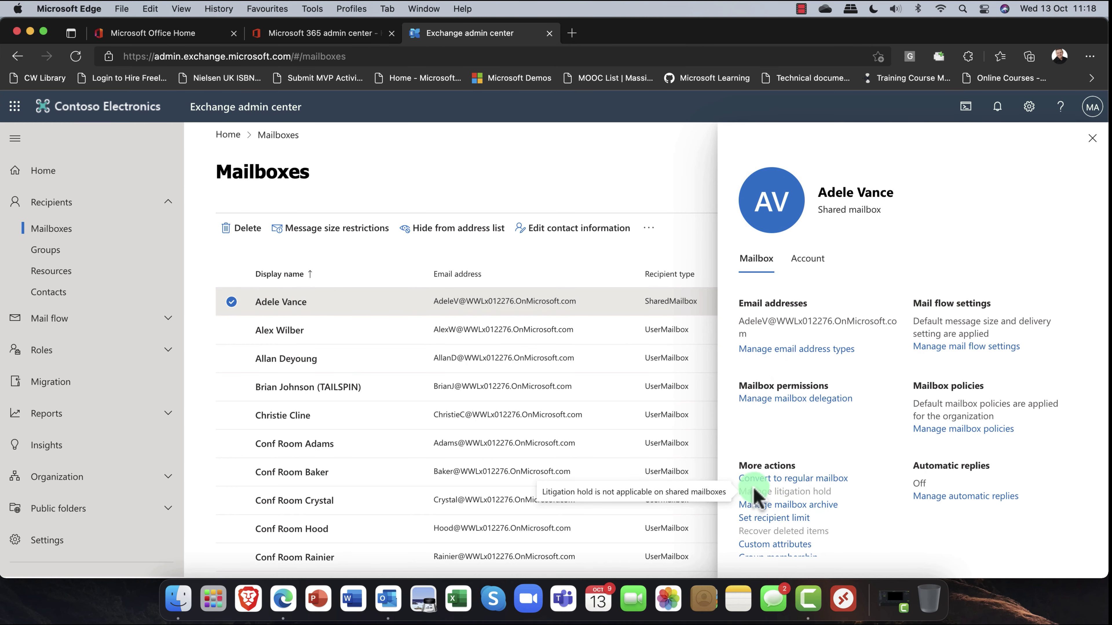
{"action": "left_click", "coordinate": [795, 479]}
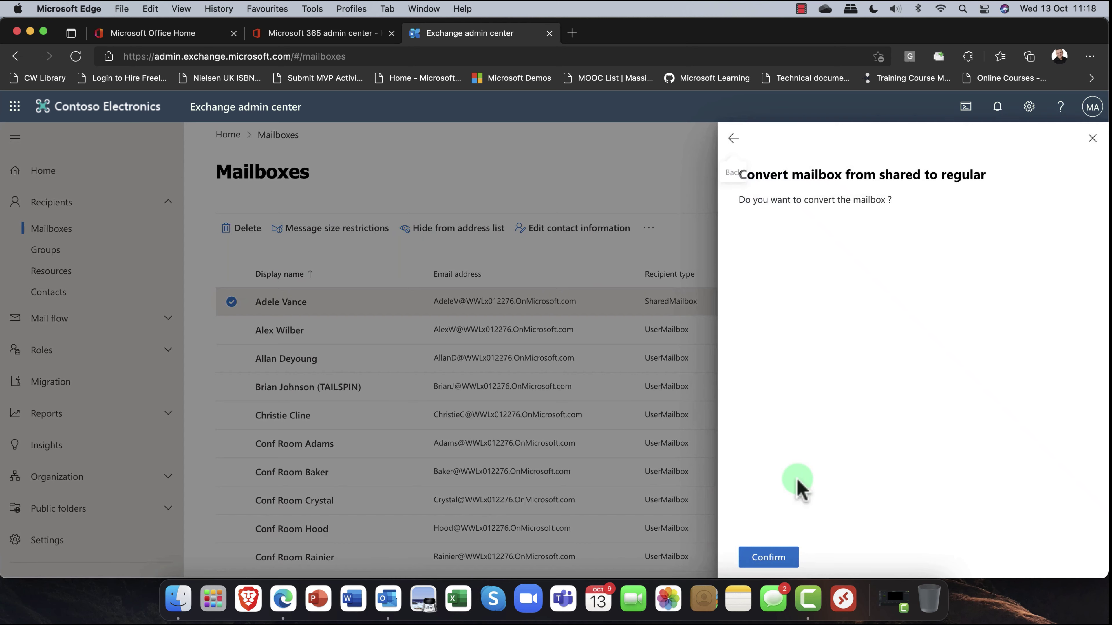
{"action": "left_click", "coordinate": [779, 560]}
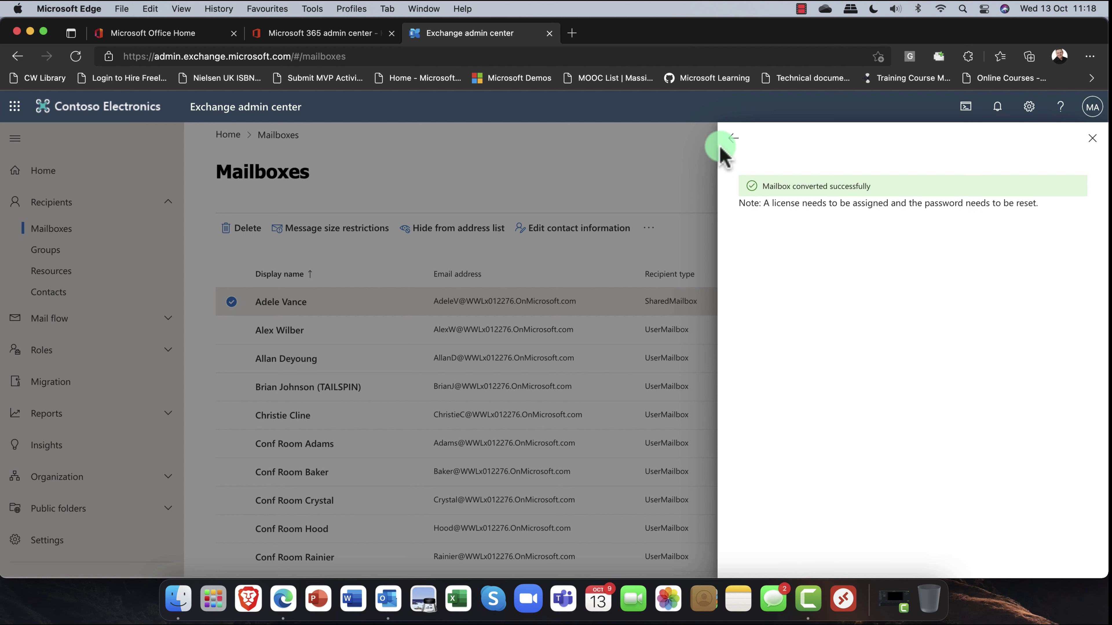
Leave the conversion page, close the mailbox details and reopen them to check the mailbox type and available settings.
{"action": "left_click", "coordinate": [734, 141]}
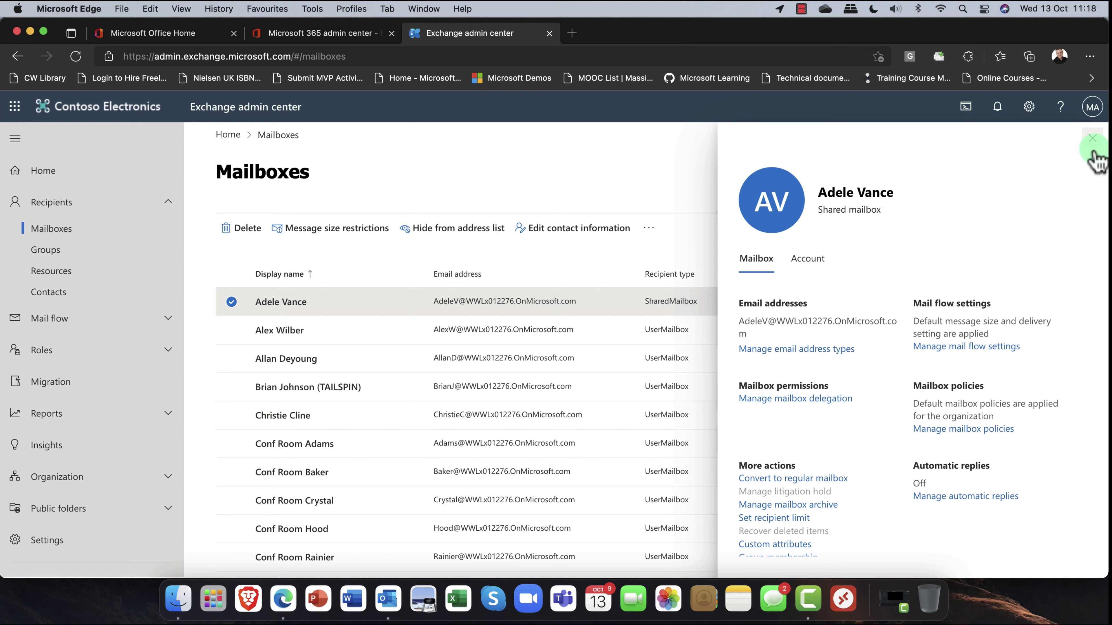
{"action": "left_click", "coordinate": [1092, 138]}
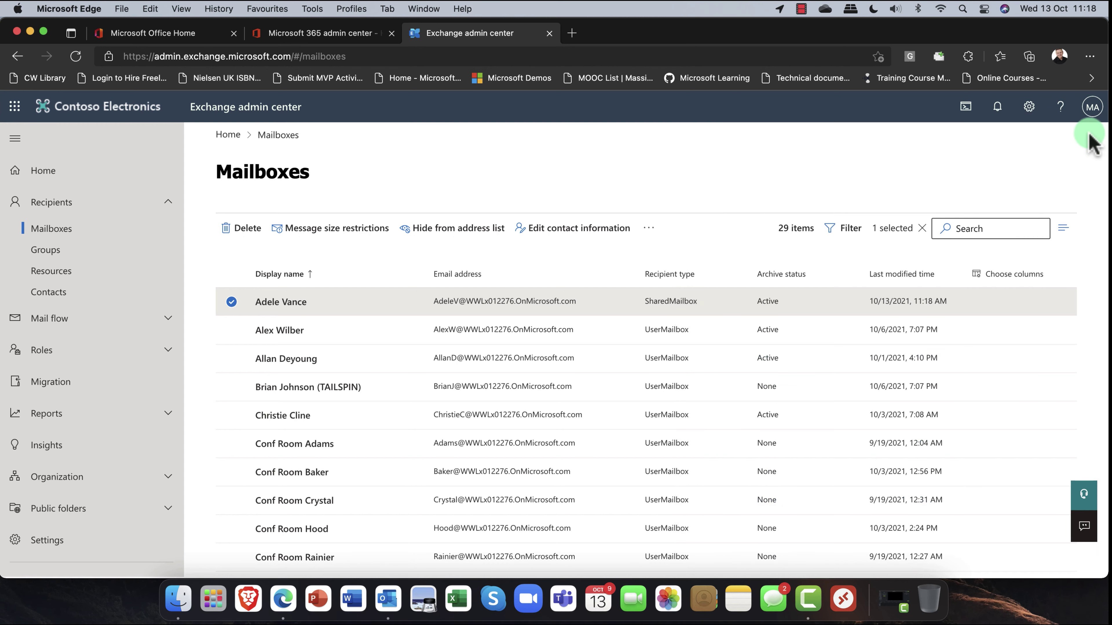
{"action": "left_click", "coordinate": [276, 303]}
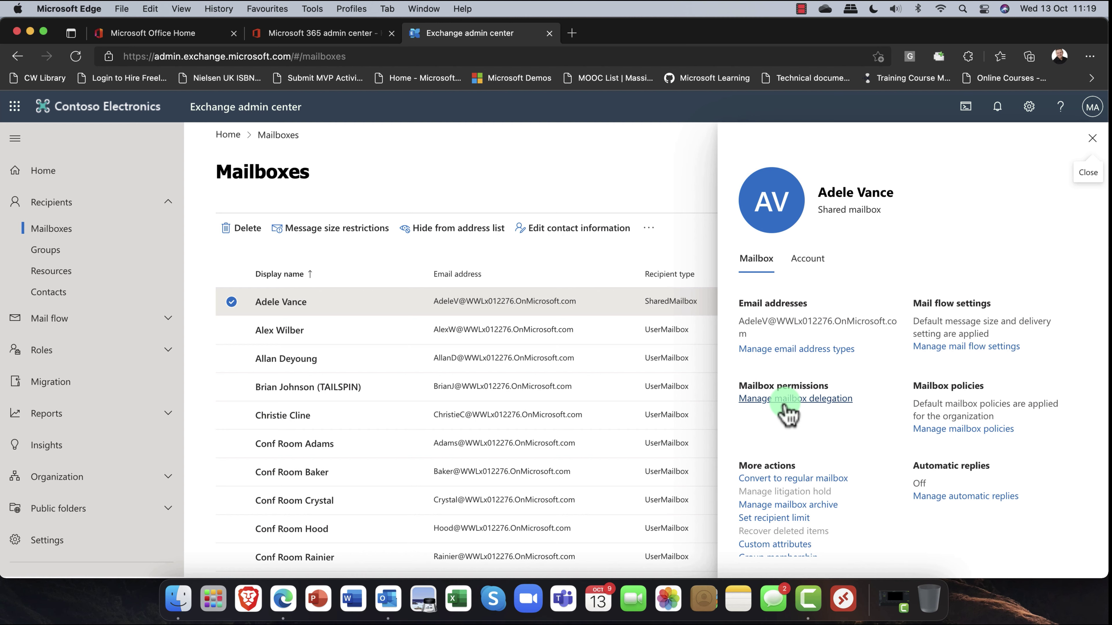
Check the litigation hold option in the first shared mailbox's details, close the details and deselect the mailbox.
{"action": "scroll", "coordinate": [790, 407], "scroll_direction": "down", "scroll_amount": 3}
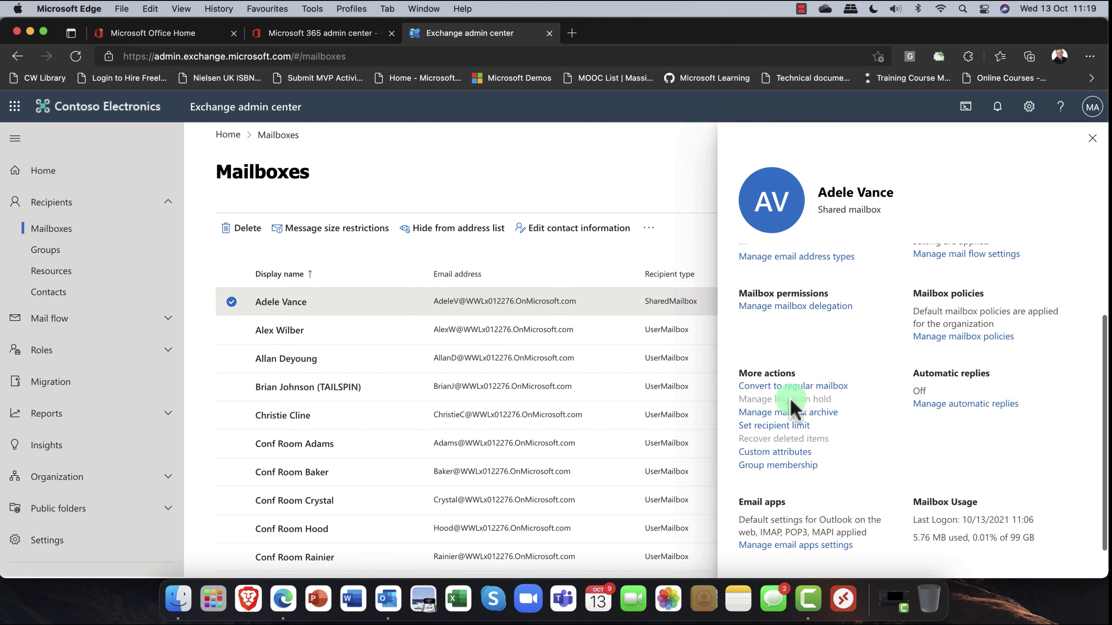
{"action": "mouse_move", "coordinate": [775, 405]}
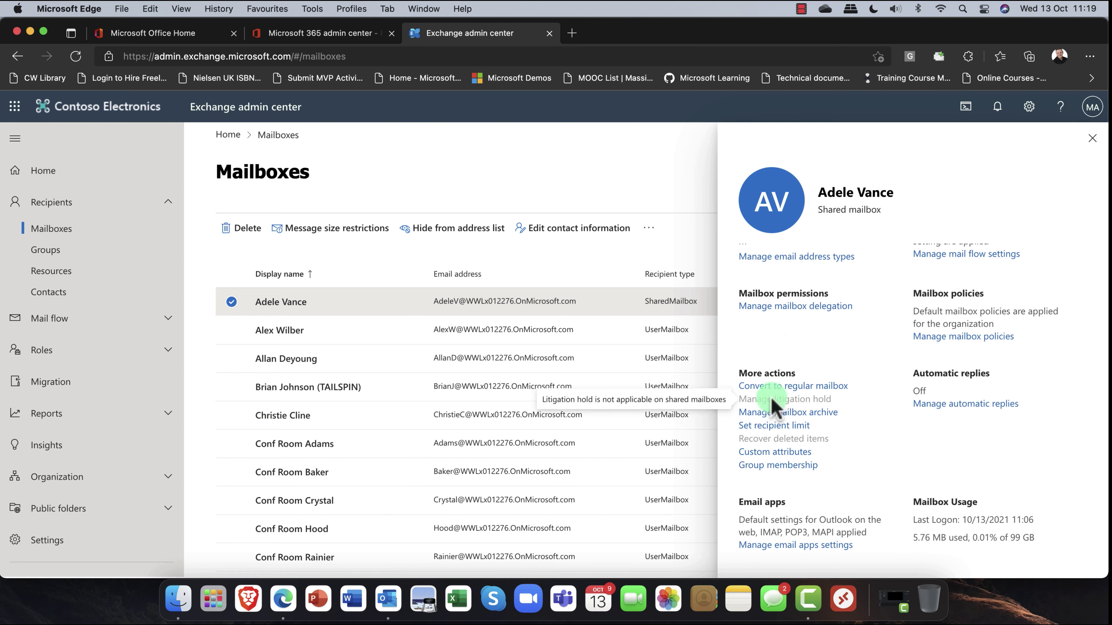
{"action": "left_click", "coordinate": [1092, 138]}
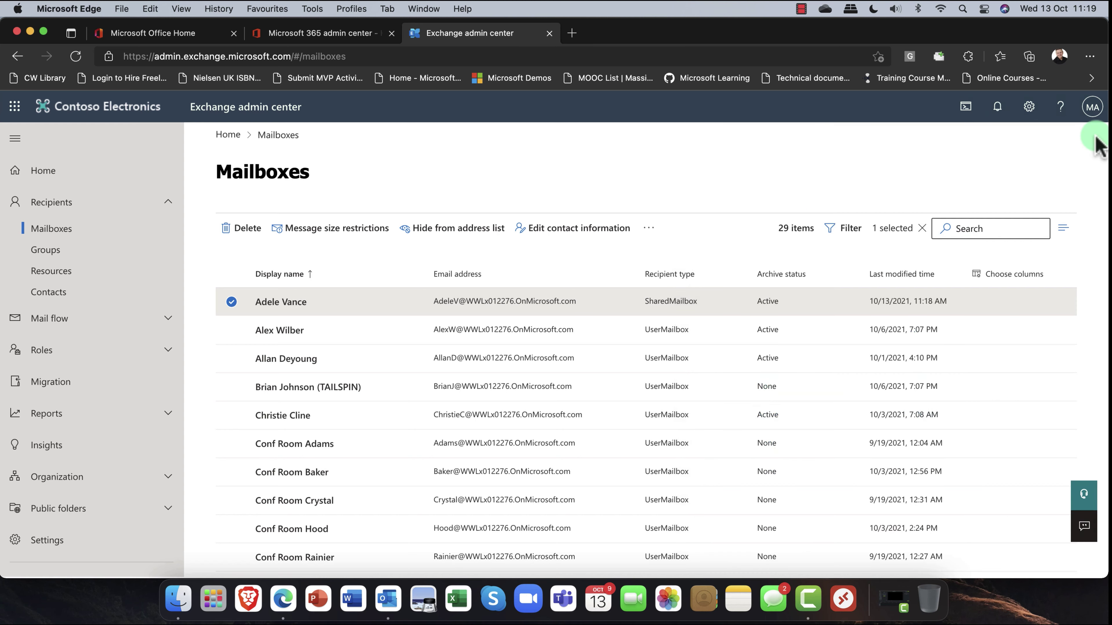
{"action": "left_click", "coordinate": [232, 302]}
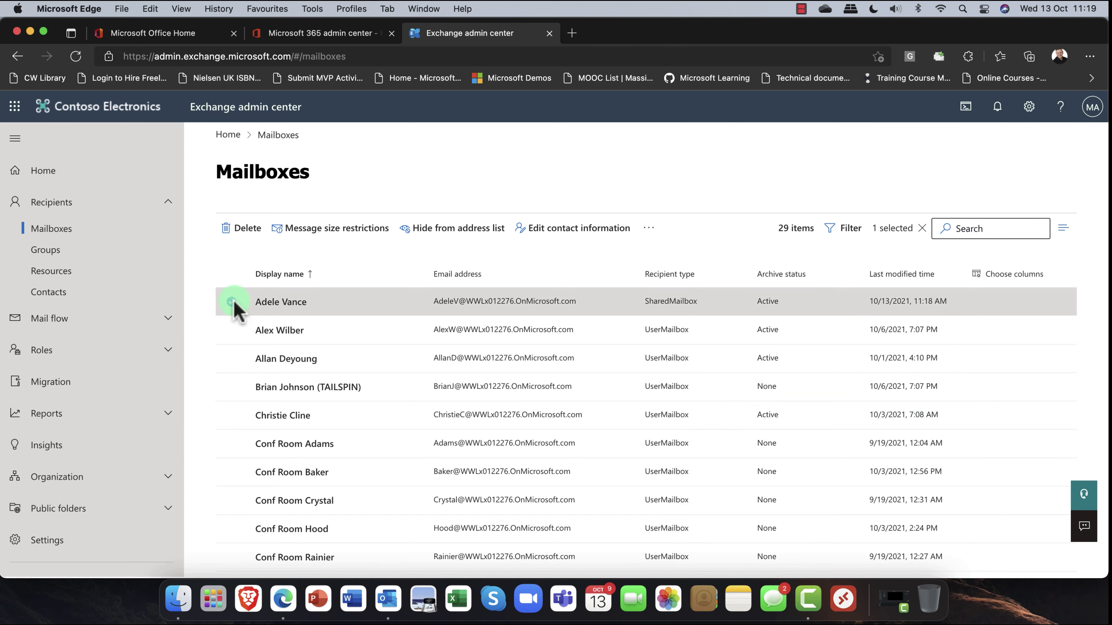
{"action": "left_click", "coordinate": [232, 301]}
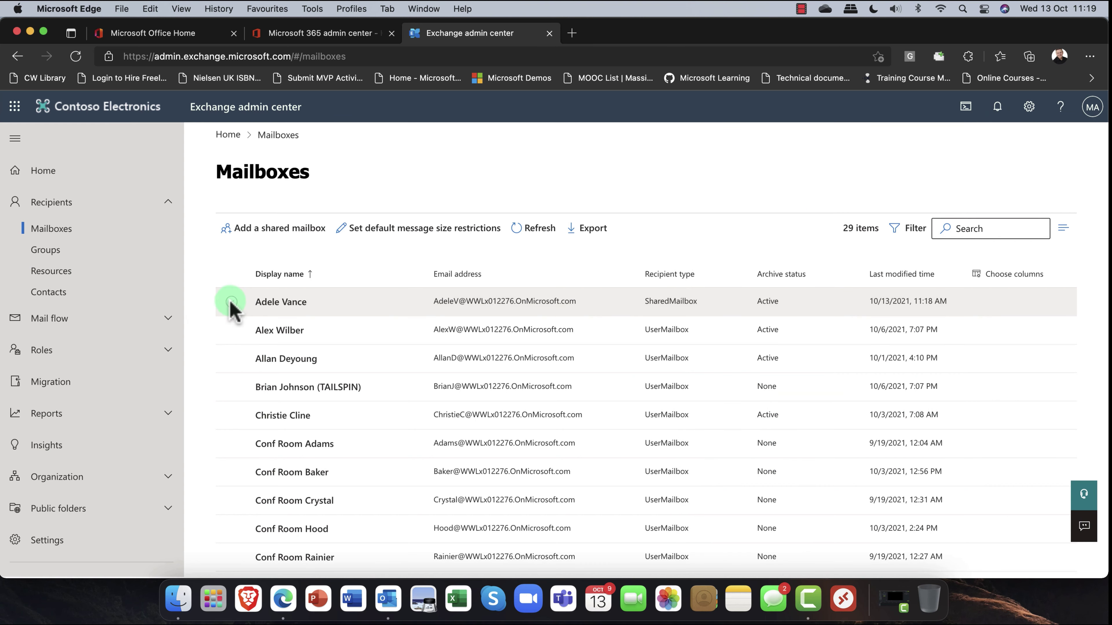
Open the third listed user mailbox, review its additional actions and mailbox archive settings, and return to its details.
{"action": "left_click", "coordinate": [281, 359]}
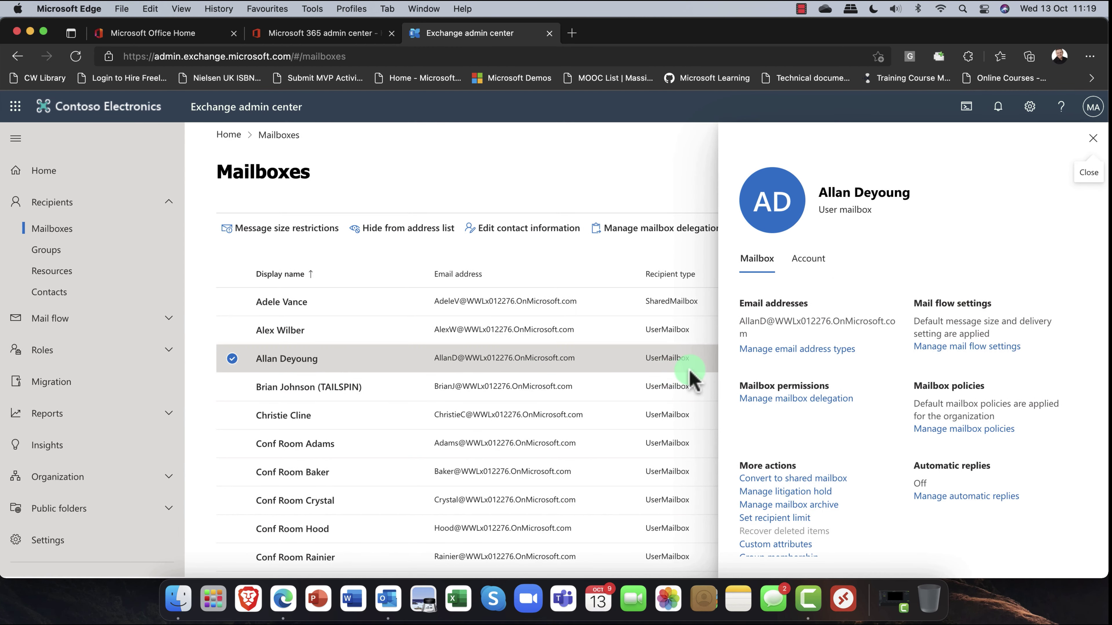
{"action": "left_click", "coordinate": [781, 373]}
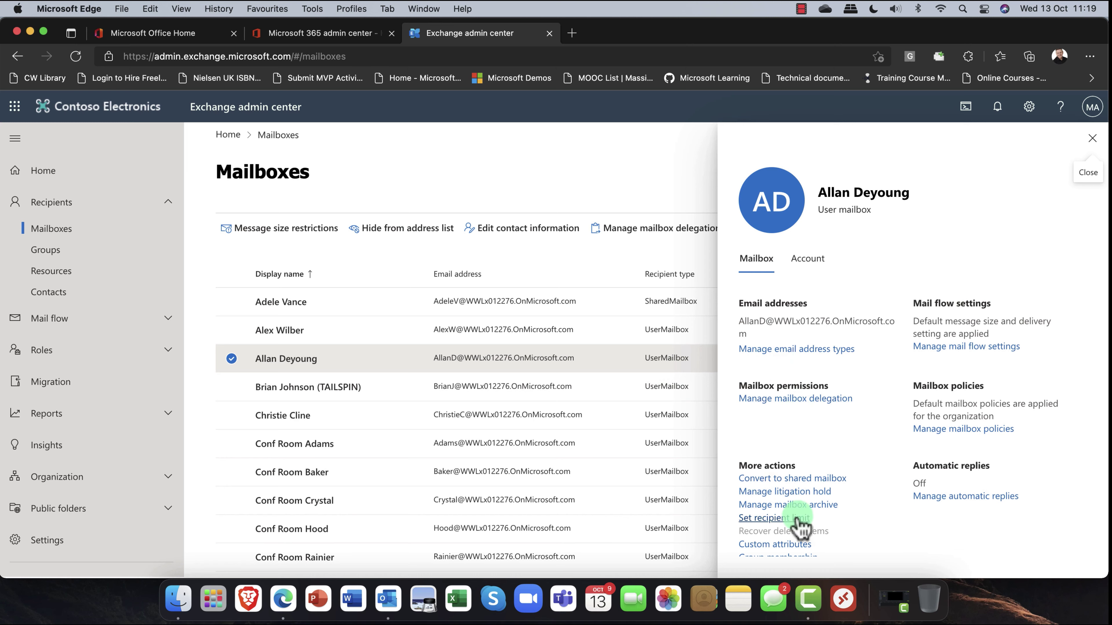
{"action": "left_click", "coordinate": [790, 493]}
{"action": "scroll", "coordinate": [798, 488], "scroll_direction": "down", "scroll_amount": 3}
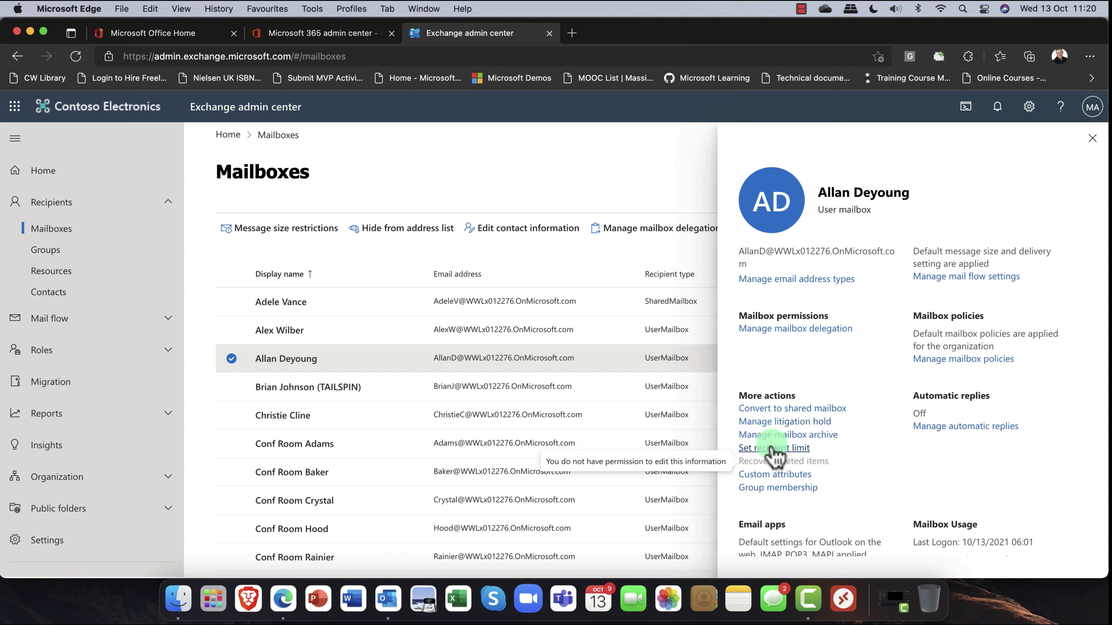
{"action": "left_click", "coordinate": [802, 438]}
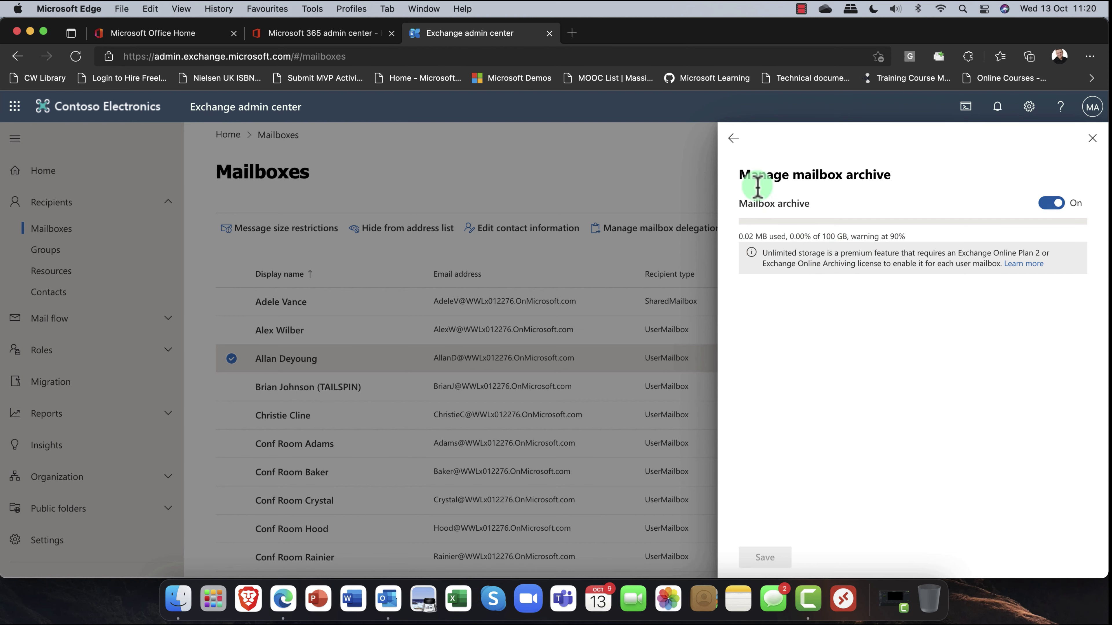
{"action": "left_click", "coordinate": [734, 139]}
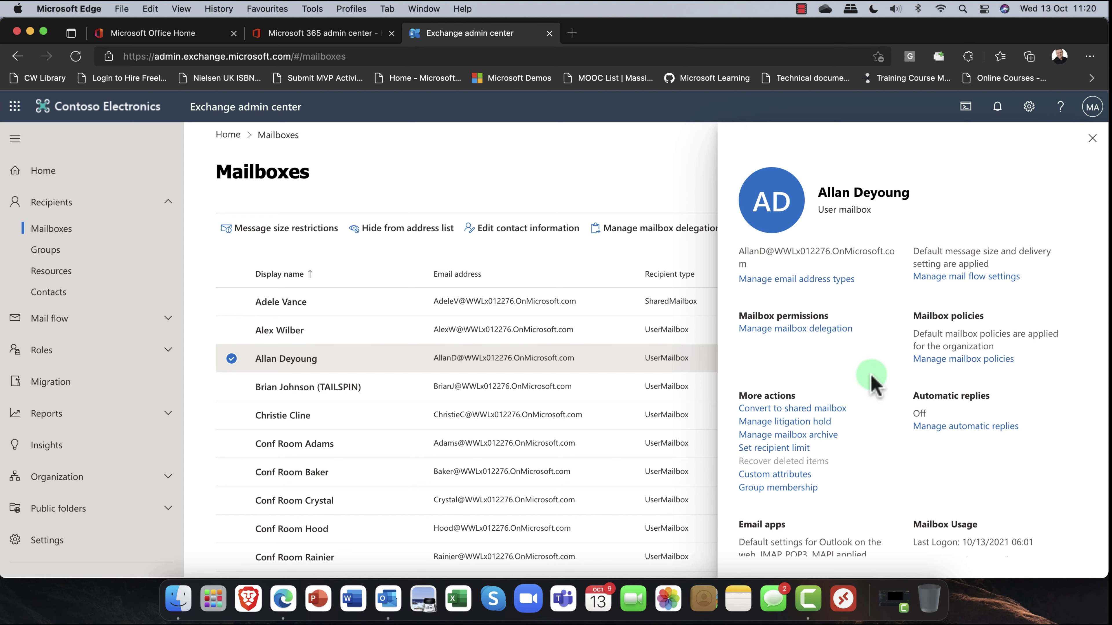
Review the mailbox usage with its last logon and the assigned mailbox policies of the open user mailbox.
{"action": "scroll", "coordinate": [867, 380], "scroll_direction": "down", "scroll_amount": 2}
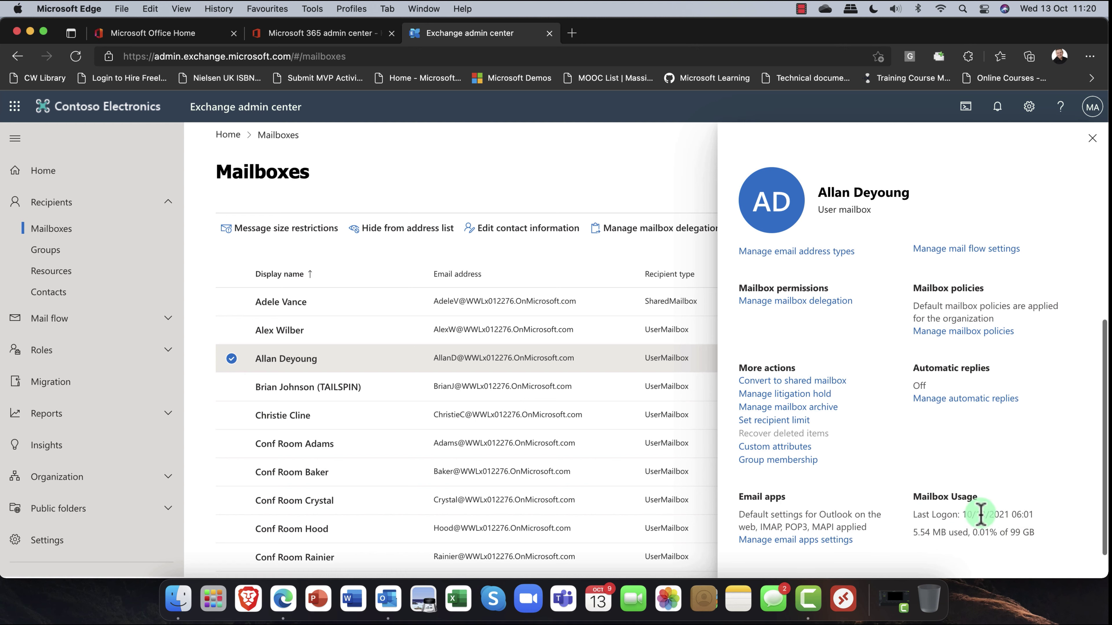
{"action": "left_click_drag", "start_coordinate": [962, 514], "coordinate": [1031, 518]}
{"action": "left_click", "coordinate": [999, 482]}
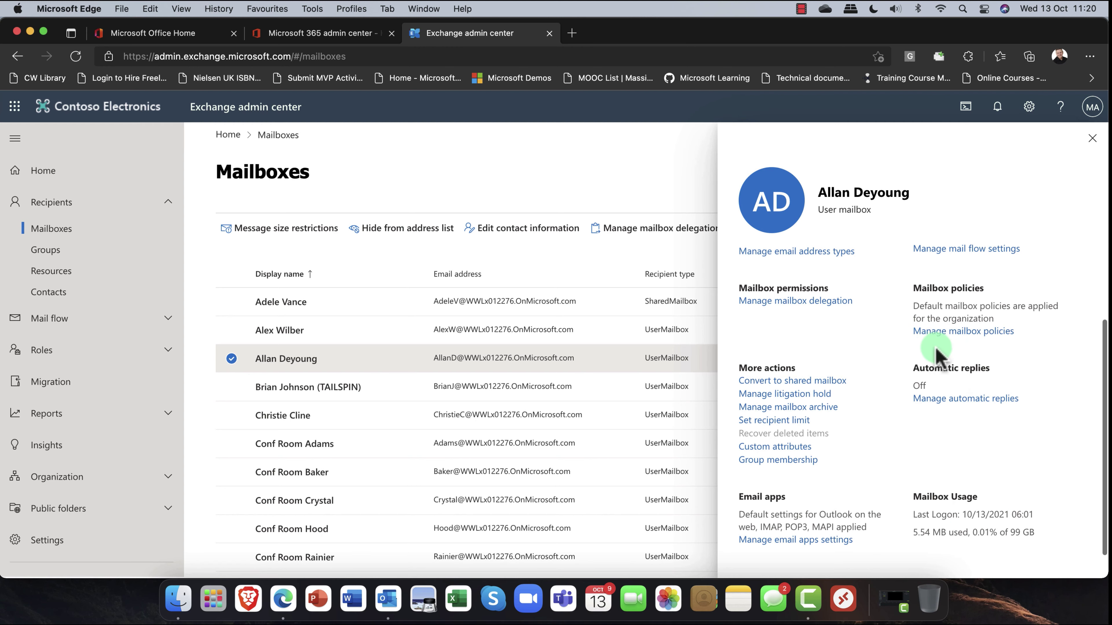
{"action": "left_click", "coordinate": [925, 329]}
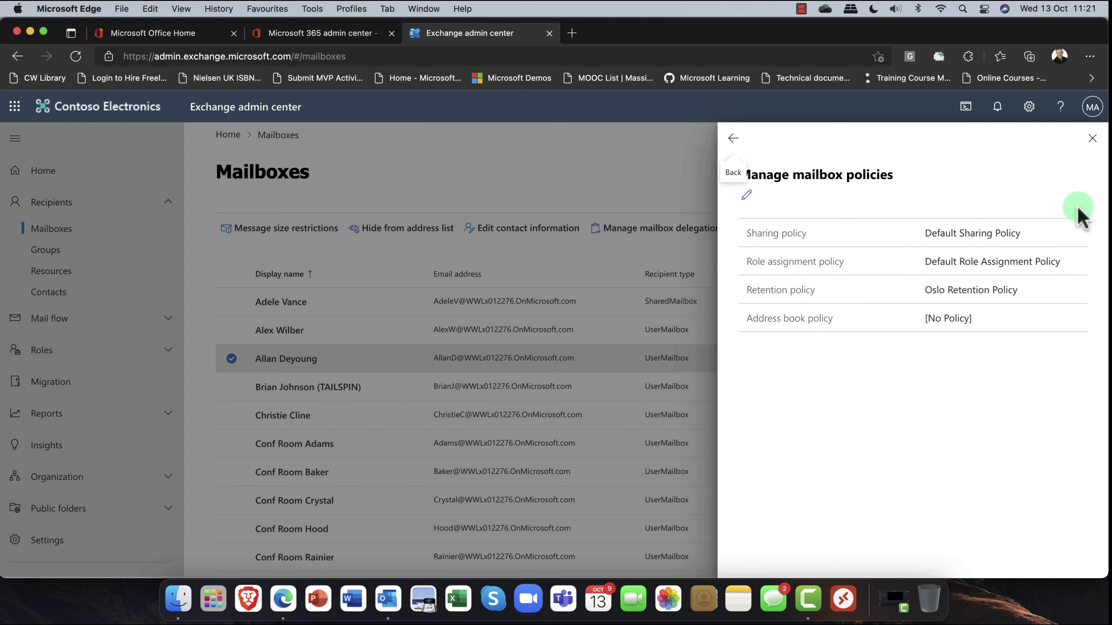
{"action": "left_click", "coordinate": [1091, 139]}
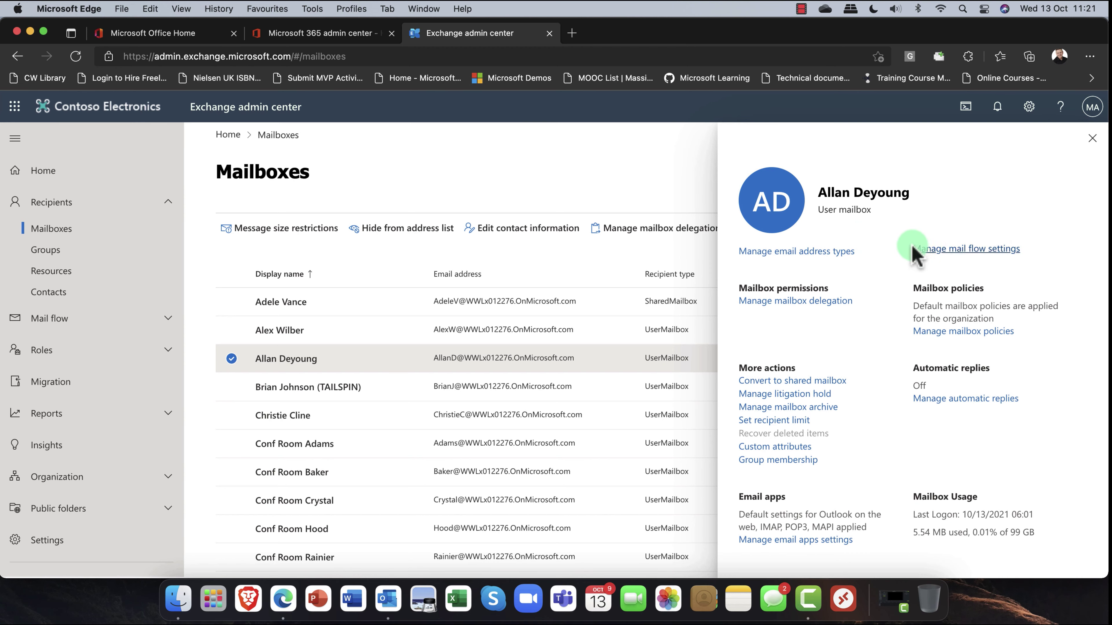
Review the user mailbox's mail flow settings and close its details without changing anything.
{"action": "left_click", "coordinate": [968, 251]}
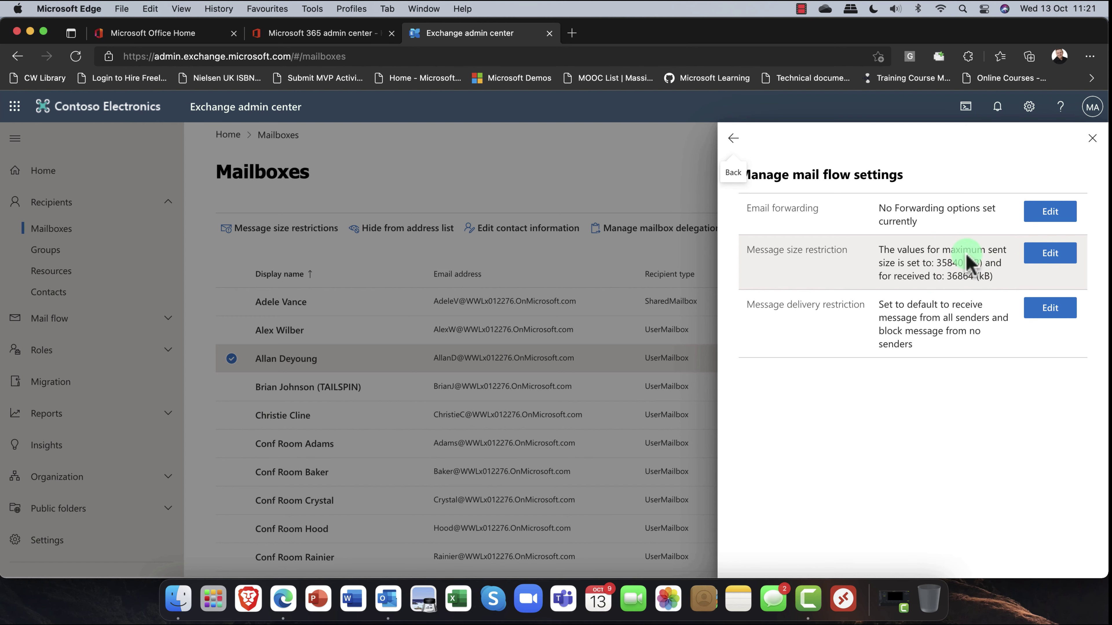
{"action": "left_click", "coordinate": [1091, 138]}
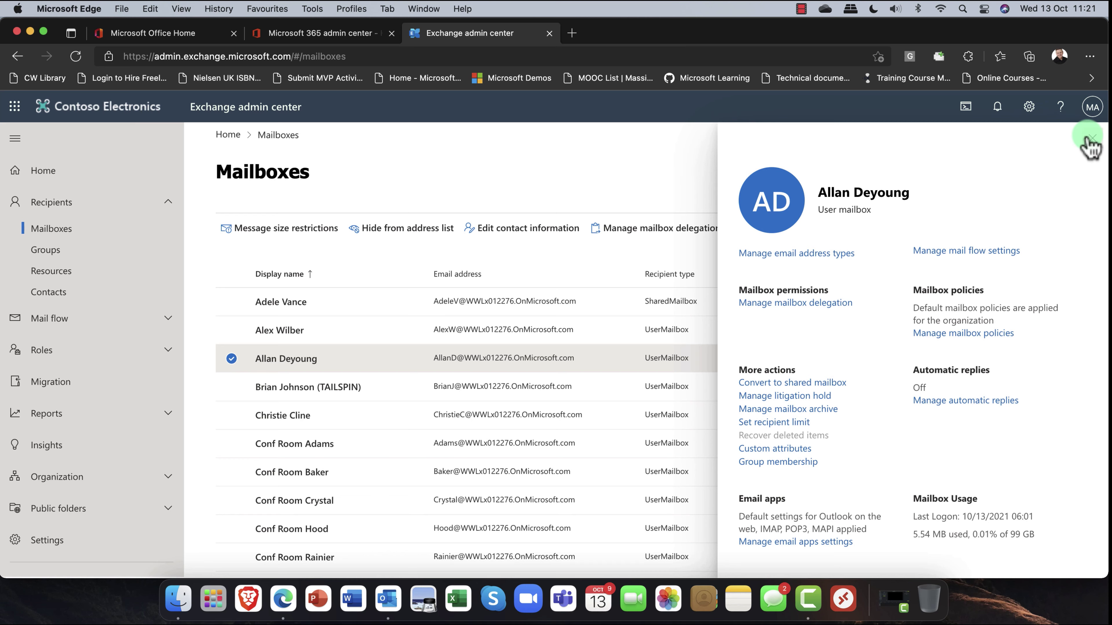
{"action": "left_click", "coordinate": [1092, 138]}
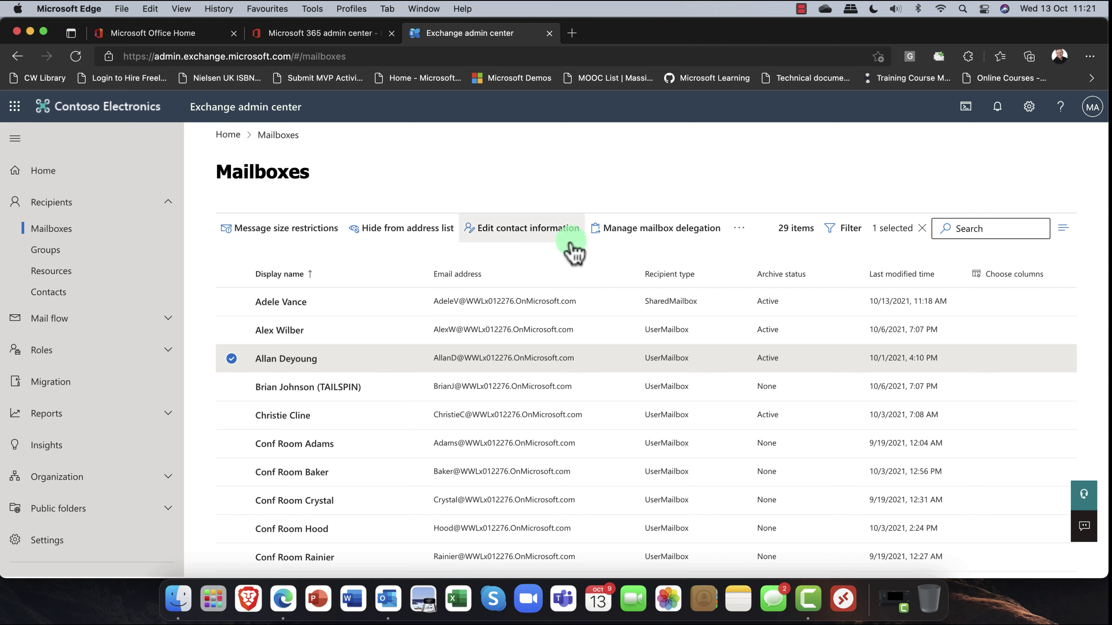
Deselect the third mailbox and select the first, second, fourth and fifth mailboxes to examine the available bulk actions.
{"action": "left_click", "coordinate": [231, 358]}
{"action": "left_click", "coordinate": [231, 330]}
{"action": "left_click", "coordinate": [231, 302]}
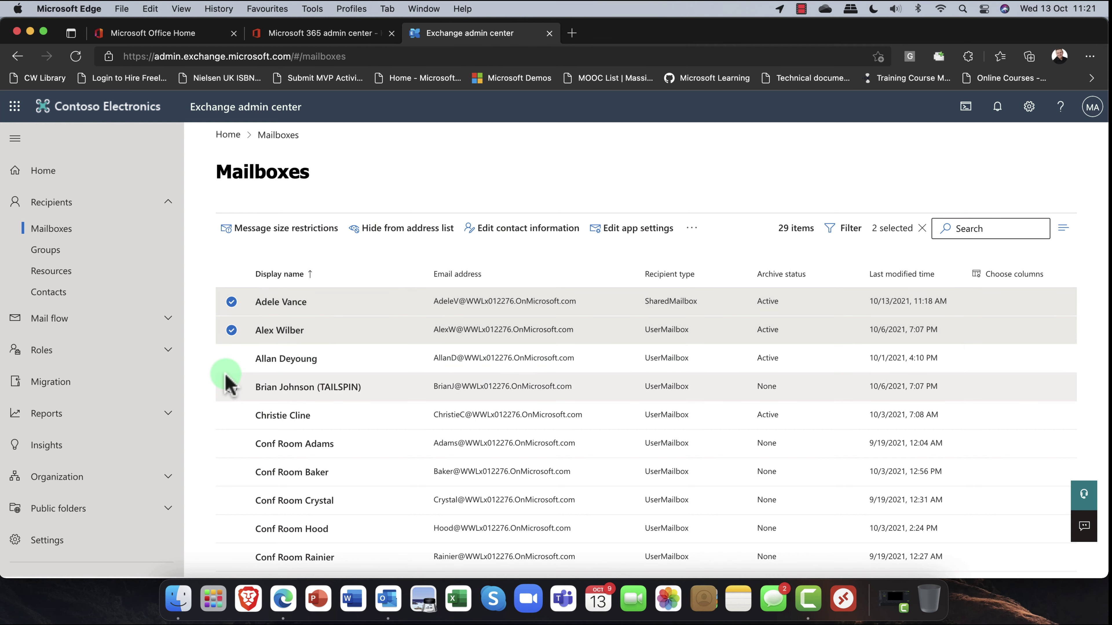
{"action": "left_click", "coordinate": [231, 387]}
{"action": "left_click", "coordinate": [231, 415]}
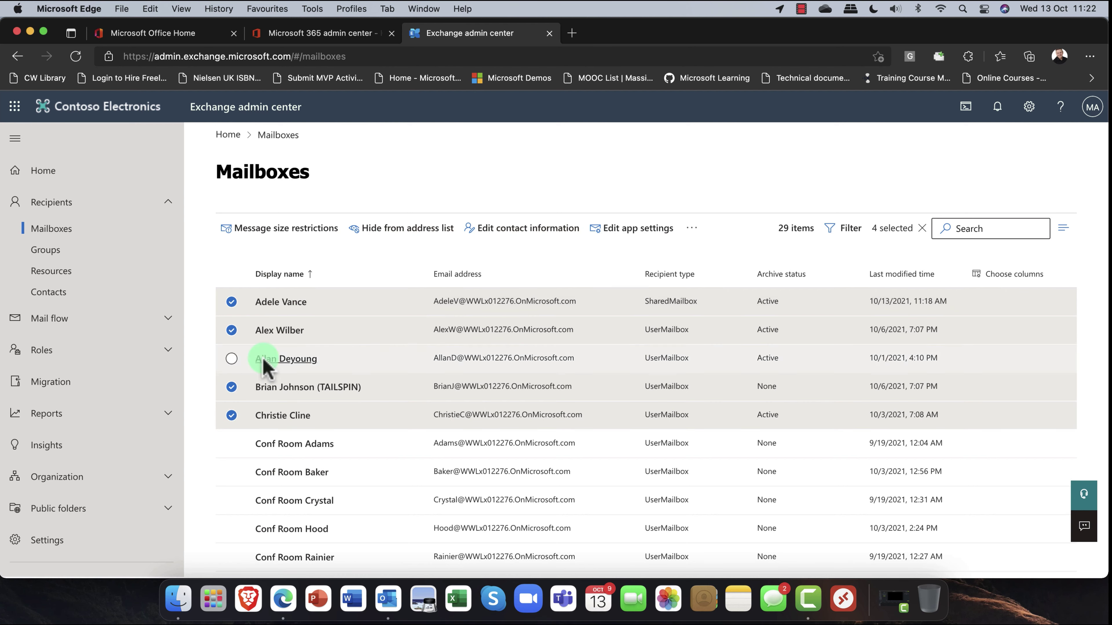
Reduce the selection to the first shared mailbox, examine its additional actions, then deselect it and close its details.
{"action": "left_click", "coordinate": [231, 415]}
{"action": "left_click", "coordinate": [231, 387]}
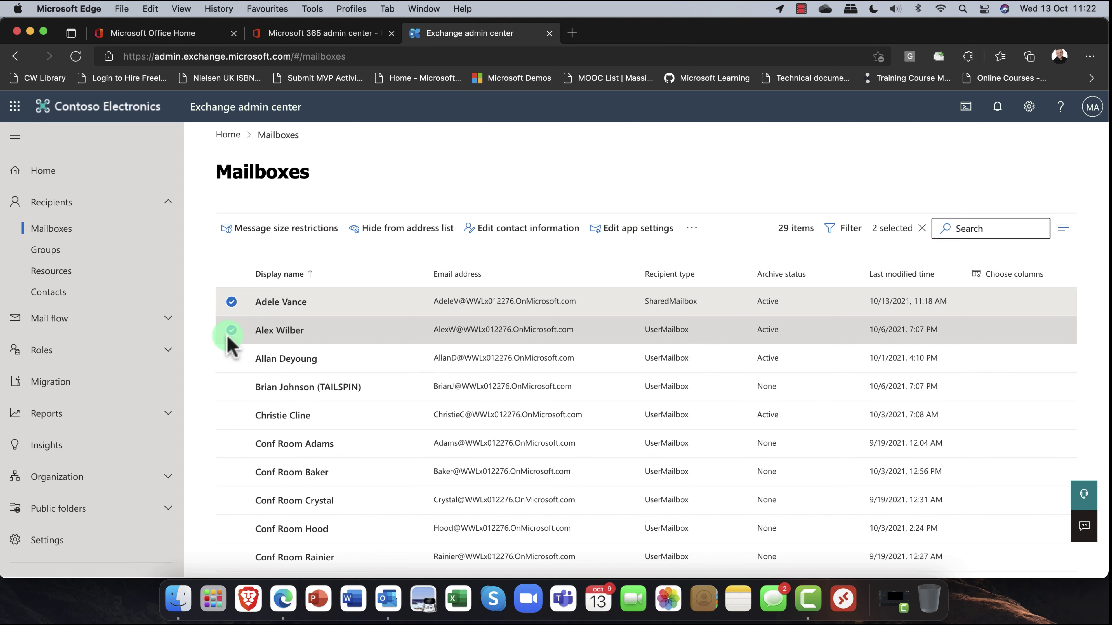
{"action": "left_click", "coordinate": [231, 331]}
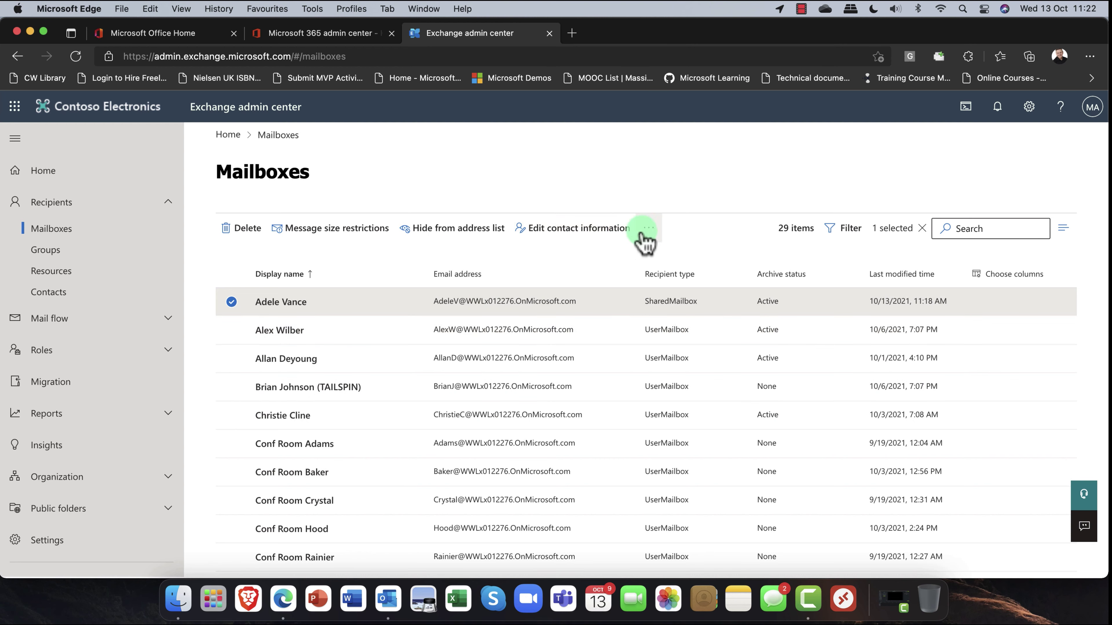
{"action": "left_click", "coordinate": [649, 229]}
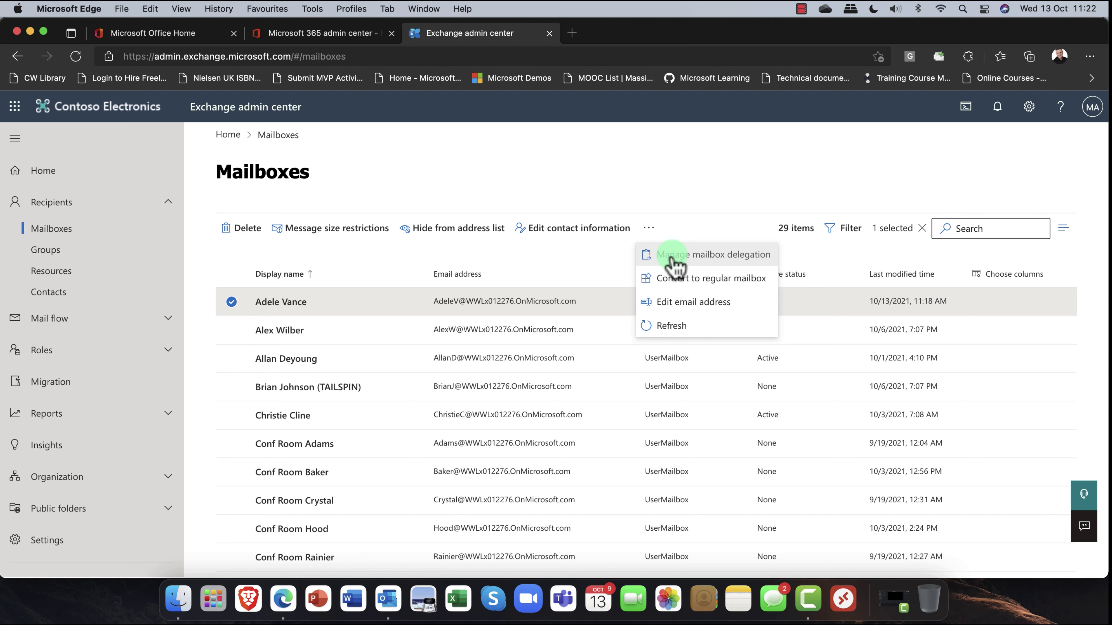
{"action": "left_click", "coordinate": [405, 199]}
{"action": "left_click", "coordinate": [222, 303]}
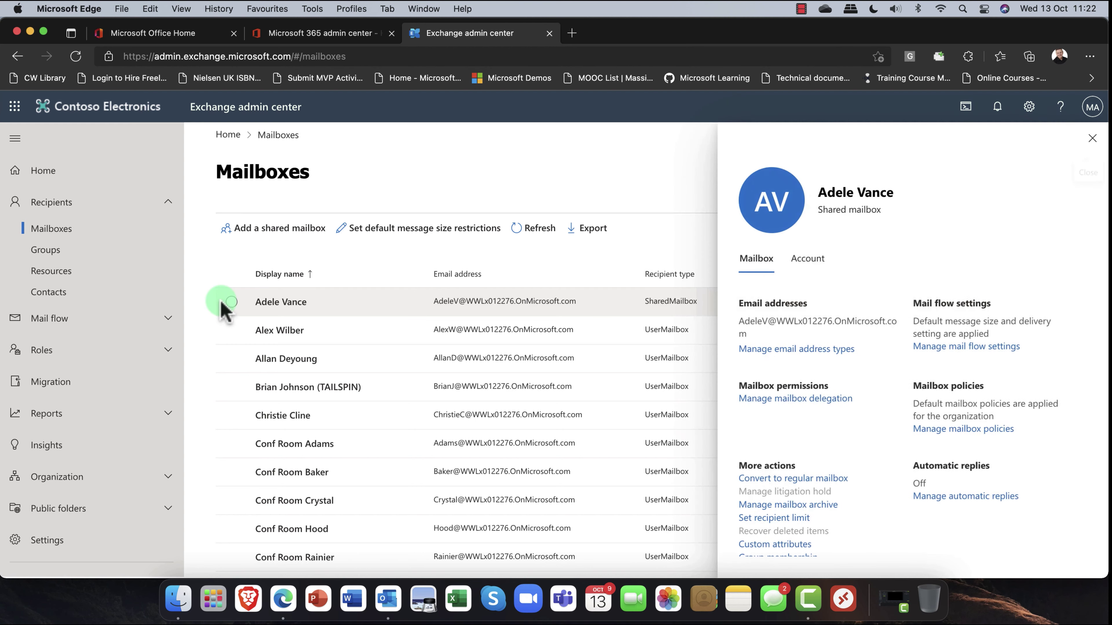
{"action": "left_click", "coordinate": [1092, 139]}
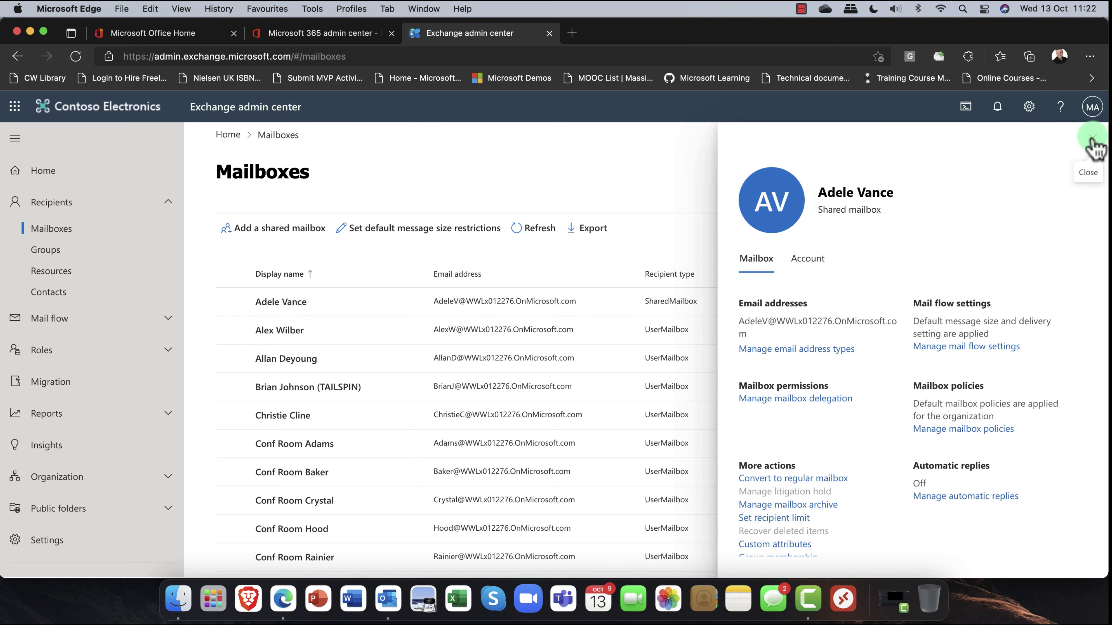
Open the Groups page and review the Microsoft 365, distribution list, mail-enabled security and dynamic distribution list groups.
{"action": "left_click", "coordinate": [41, 257]}
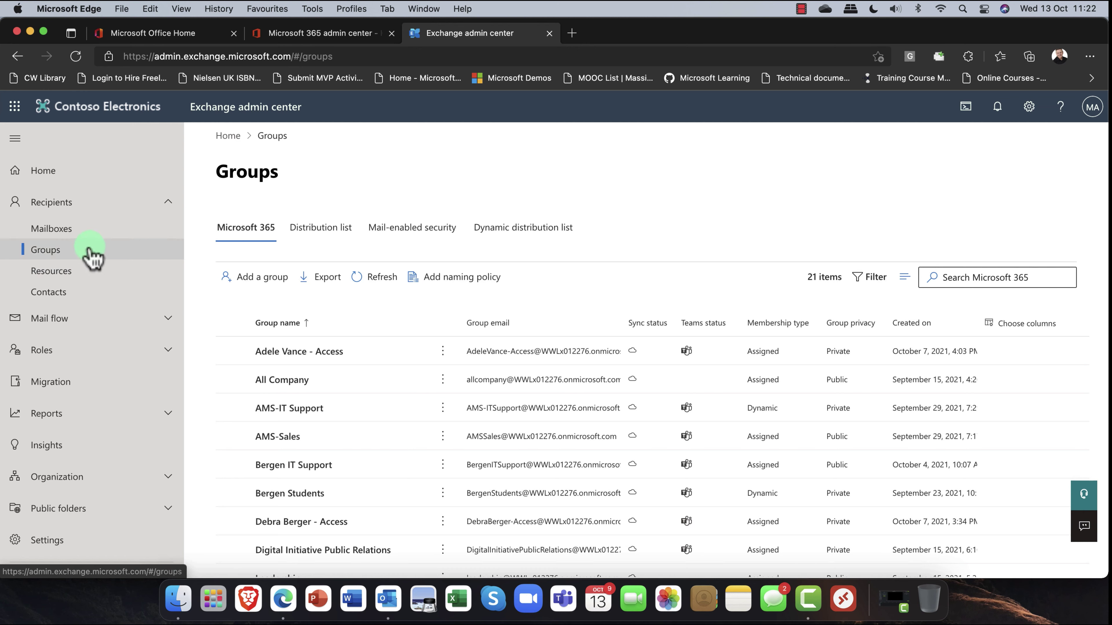
{"action": "left_click", "coordinate": [255, 224]}
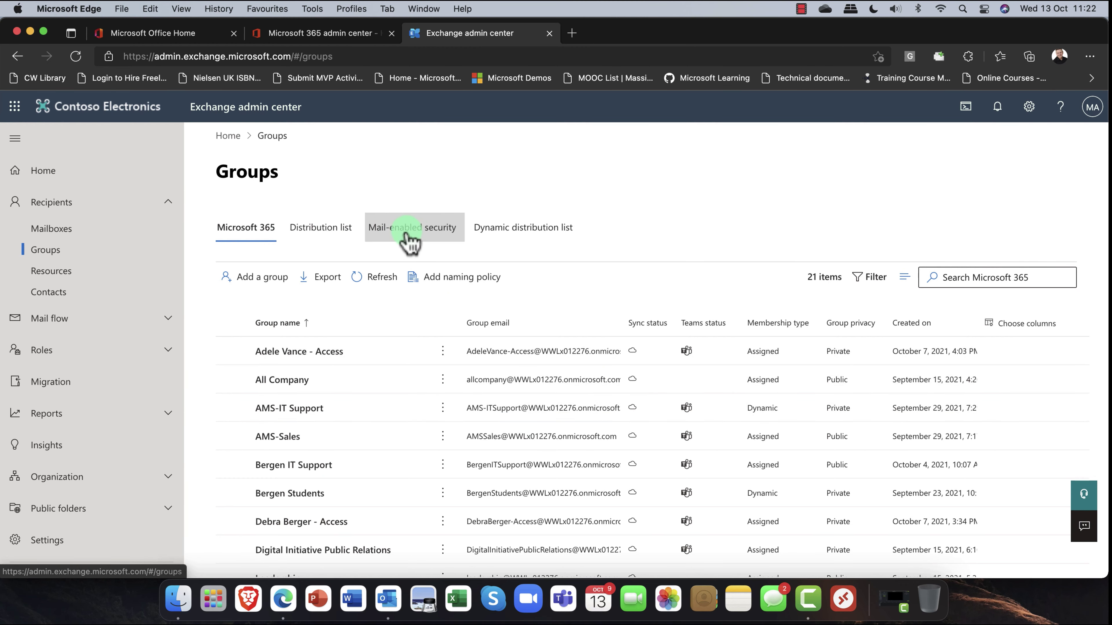
{"action": "left_click", "coordinate": [312, 237]}
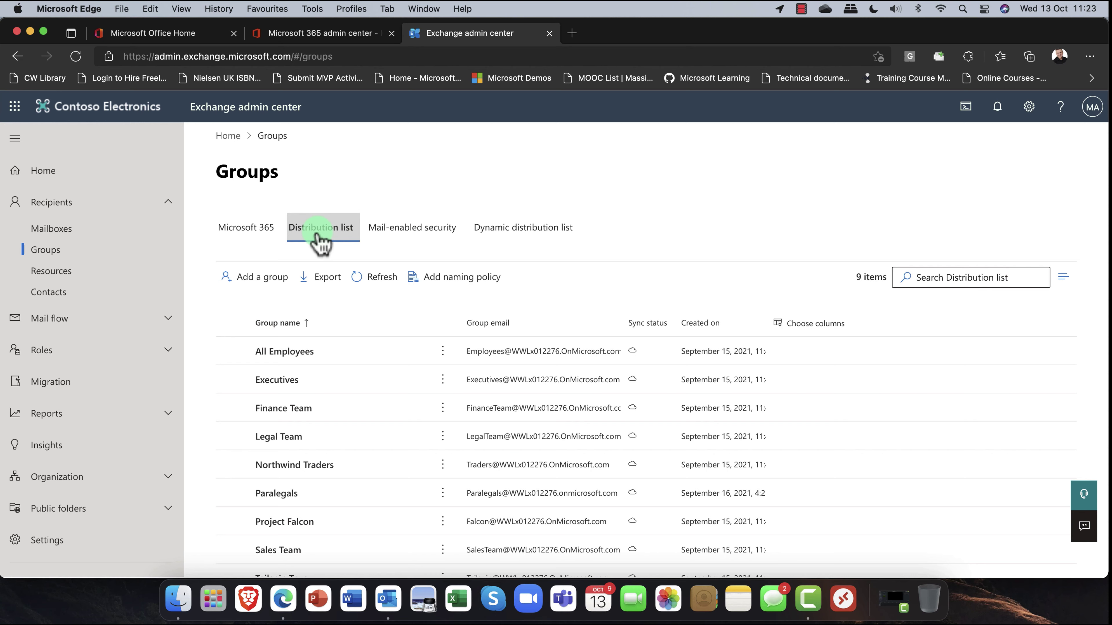
{"action": "left_click", "coordinate": [402, 236]}
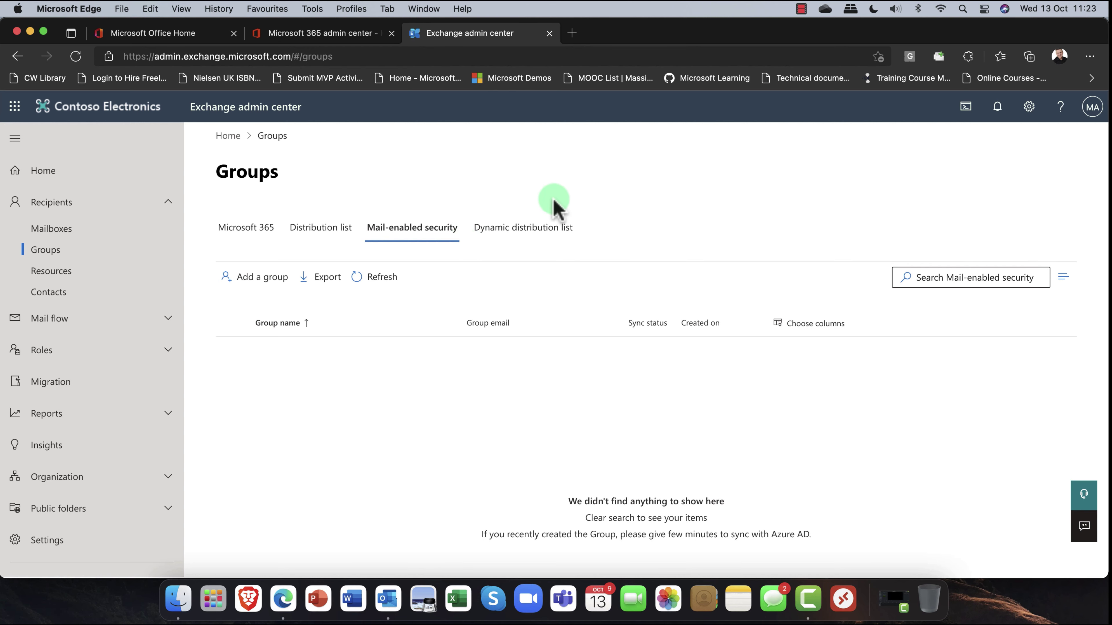
{"action": "left_click", "coordinate": [531, 233]}
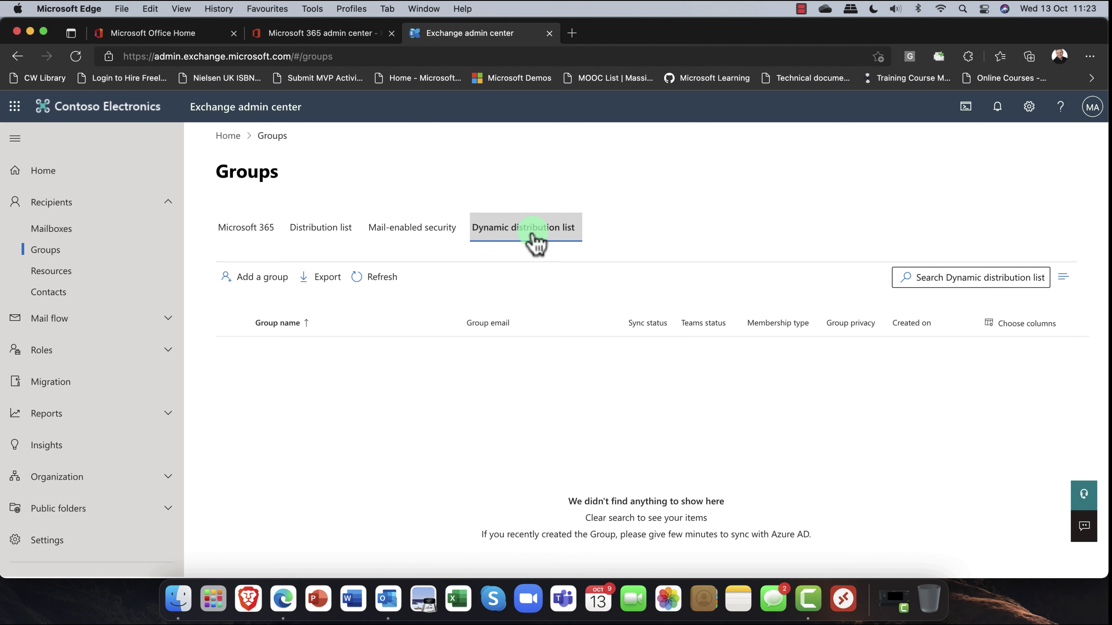
Start adding a group of type Dynamic distribution and name it Oslo Marketers, leaving the description empty.
{"action": "left_click", "coordinate": [255, 276]}
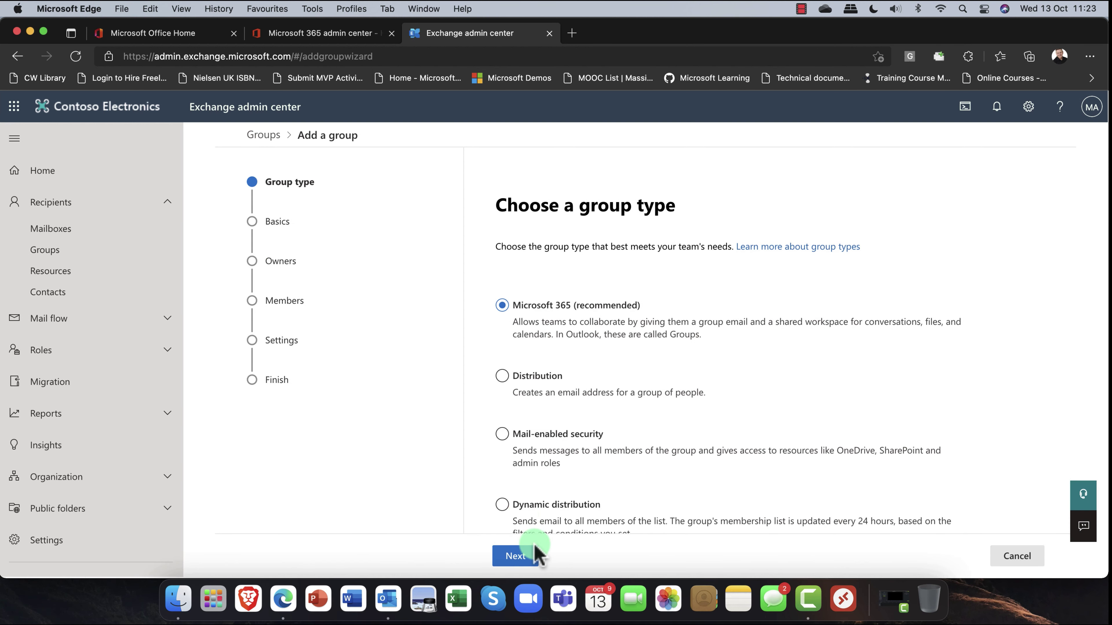
{"action": "left_click", "coordinate": [516, 506]}
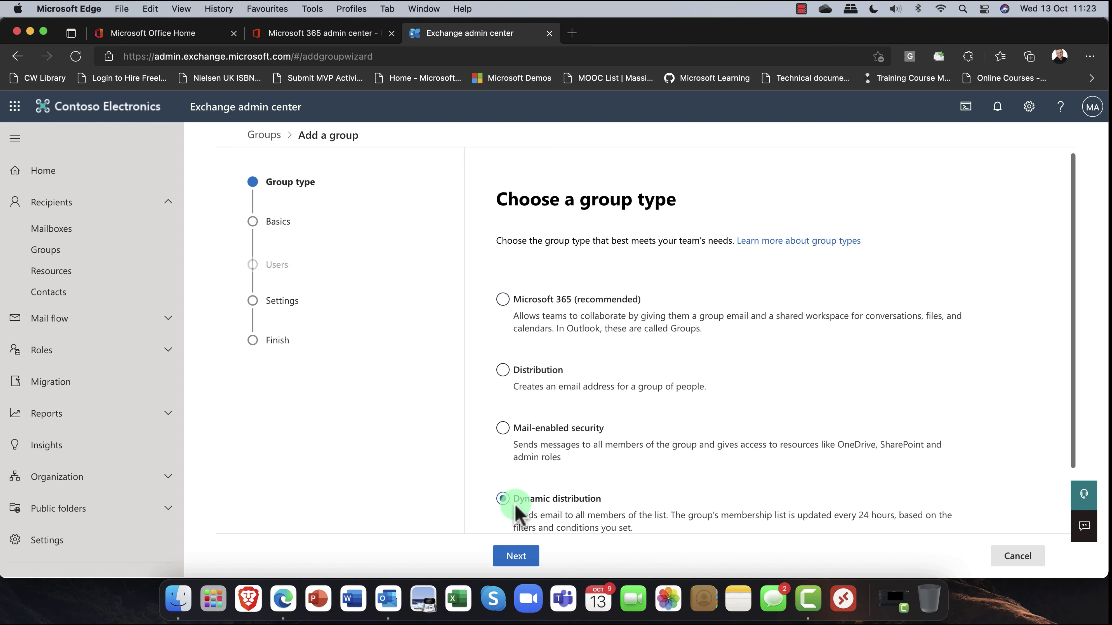
{"action": "scroll", "coordinate": [564, 491], "scroll_direction": "down", "scroll_amount": 2}
{"action": "scroll", "coordinate": [565, 491], "scroll_direction": "down", "scroll_amount": 2}
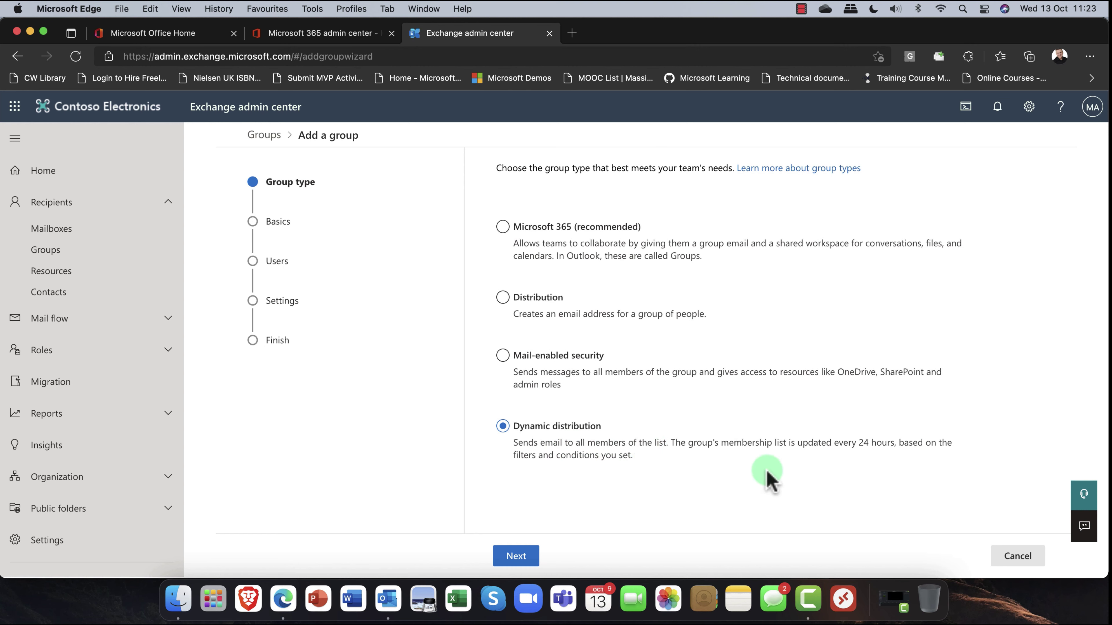
{"action": "left_click", "coordinate": [517, 556]}
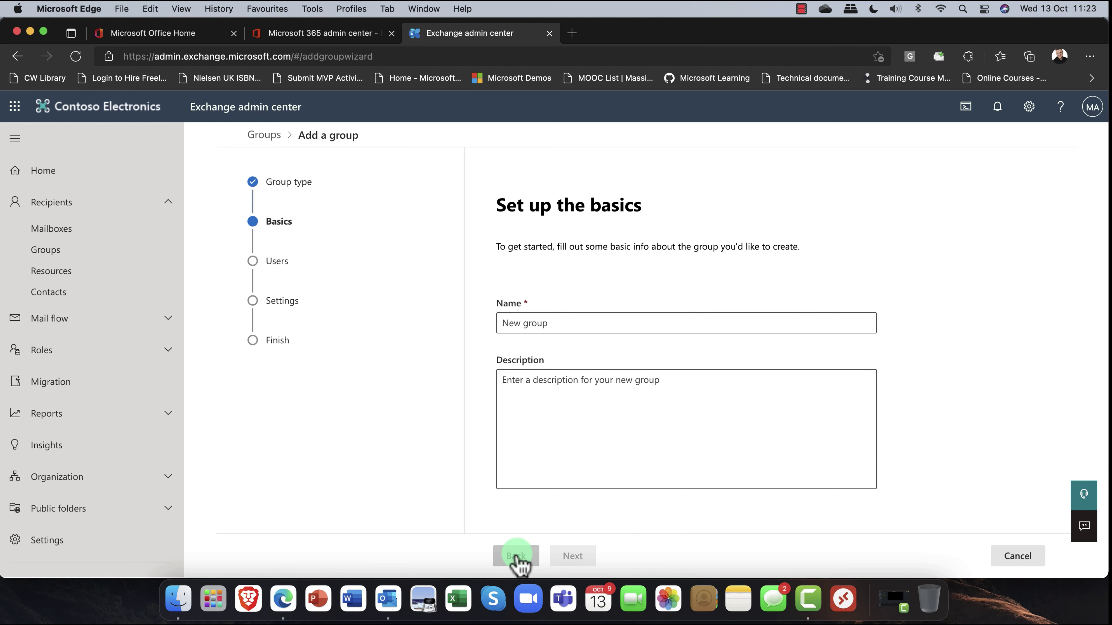
{"action": "left_click", "coordinate": [545, 323]}
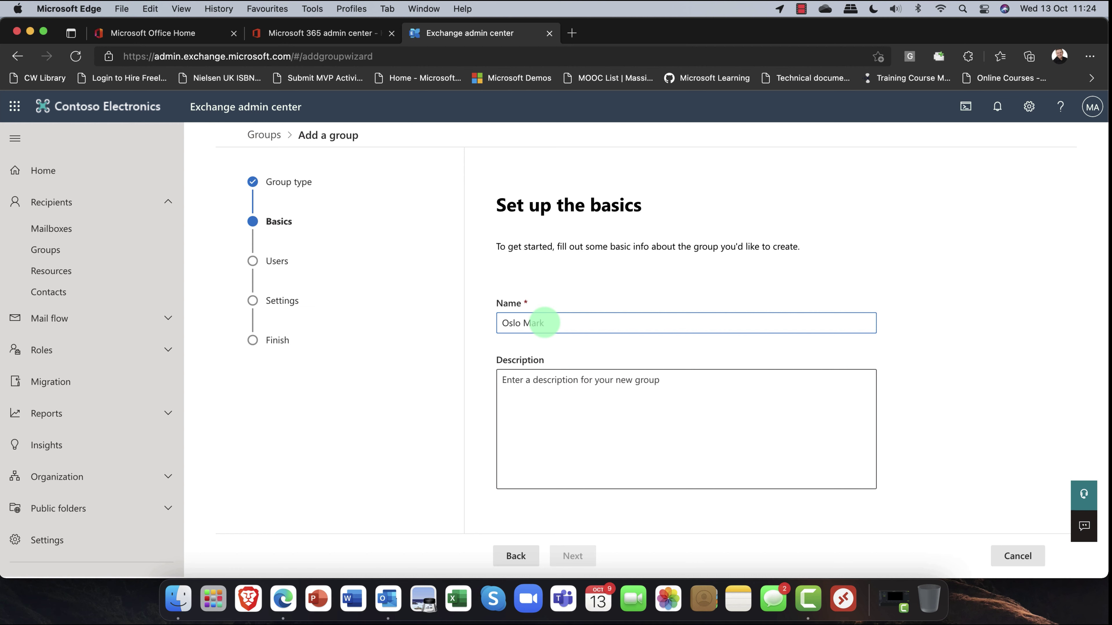
{"action": "left_click", "coordinate": [510, 445]}
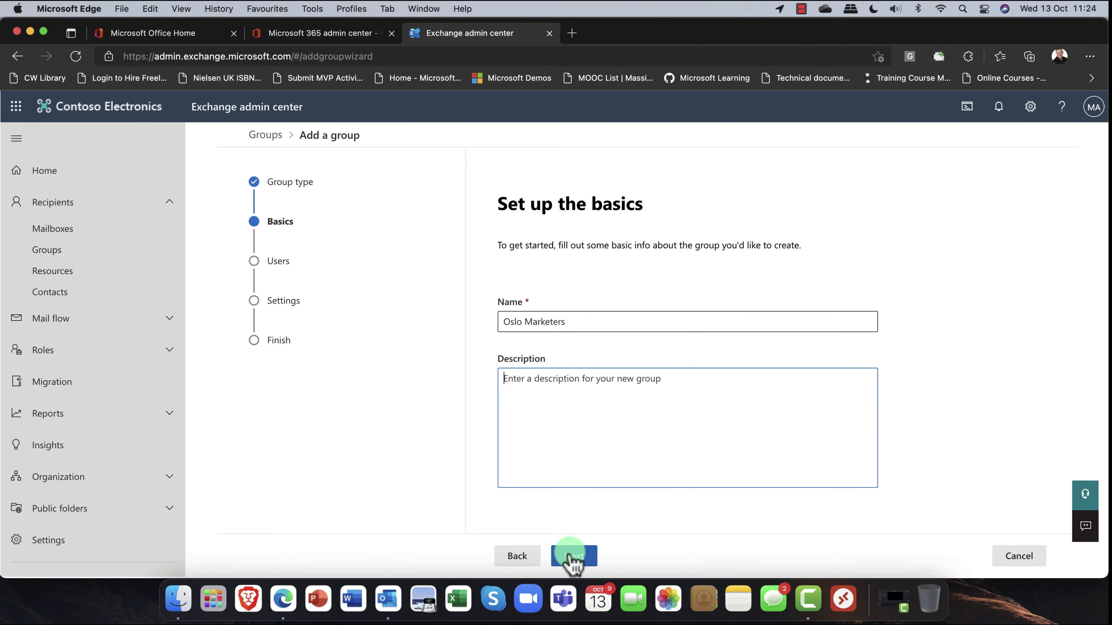
Accept the group's basic info and assign the owner by entering the person's first name.
{"action": "left_click", "coordinate": [573, 556]}
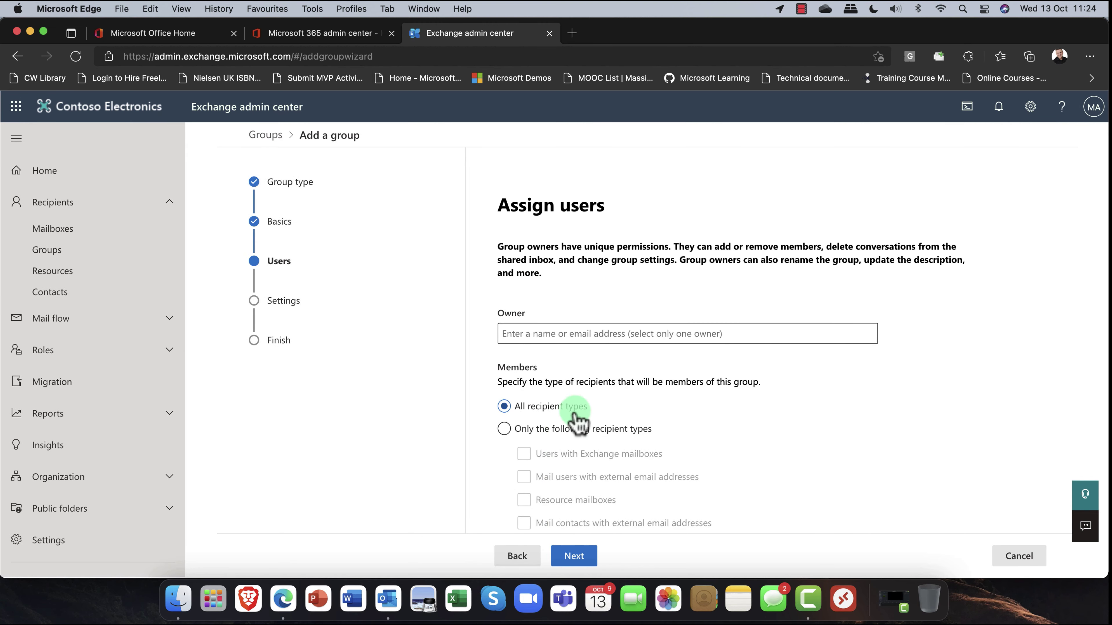
{"action": "left_click", "coordinate": [552, 331]}
{"action": "type", "text": "m"}
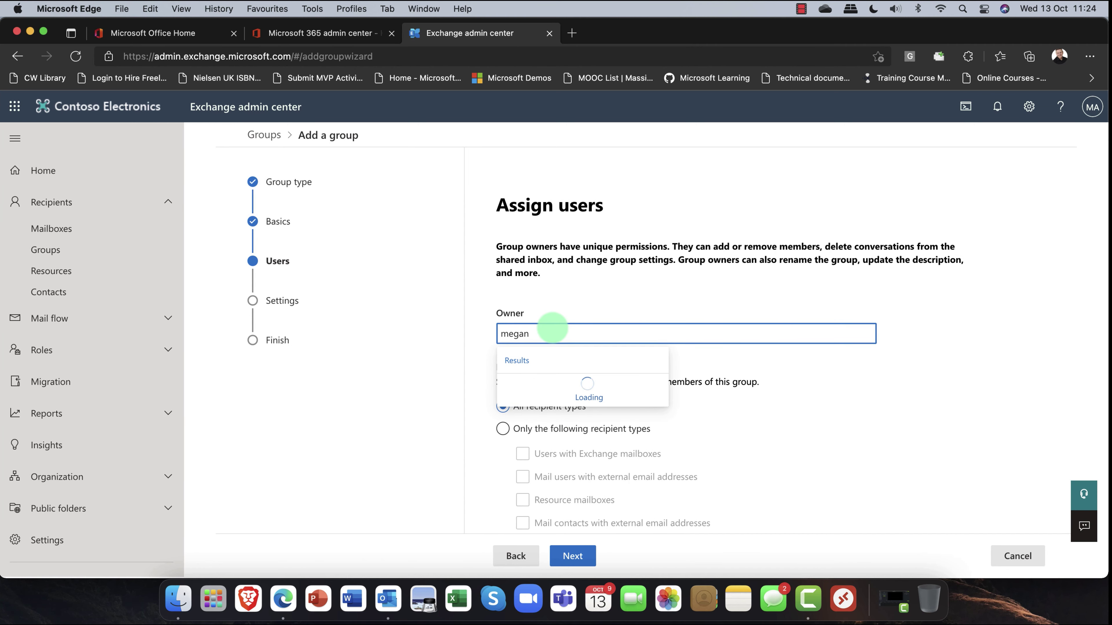
{"action": "type", "text": "egan"}
{"action": "key", "text": "Return"}
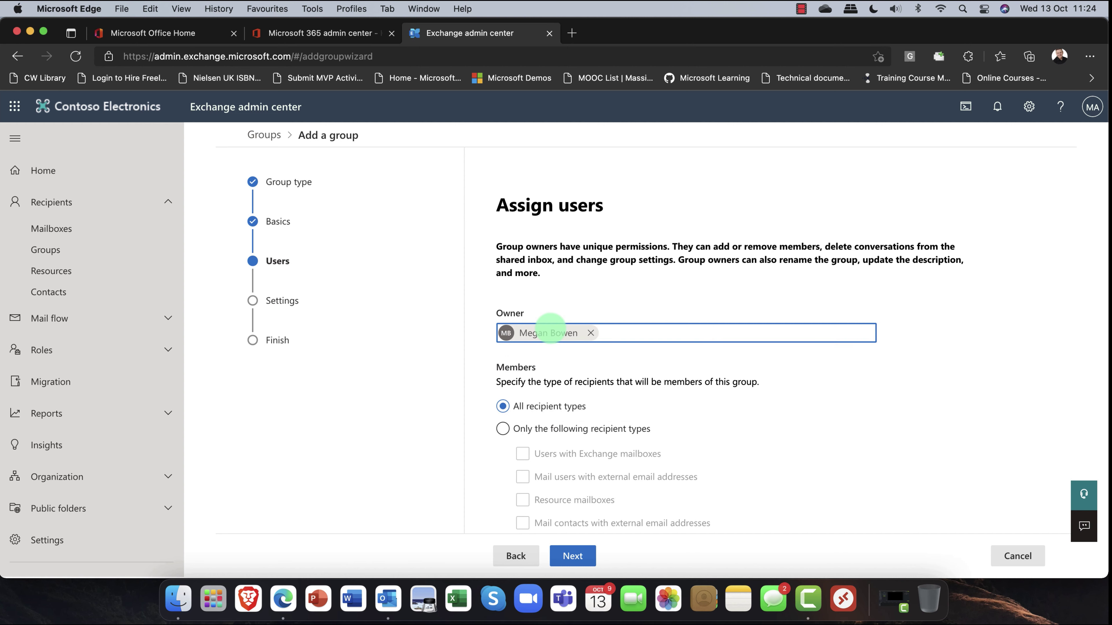
Restrict the group's members to specific recipient types, including only Mail-enabled groups.
{"action": "scroll", "coordinate": [539, 370], "scroll_direction": "down", "scroll_amount": 3}
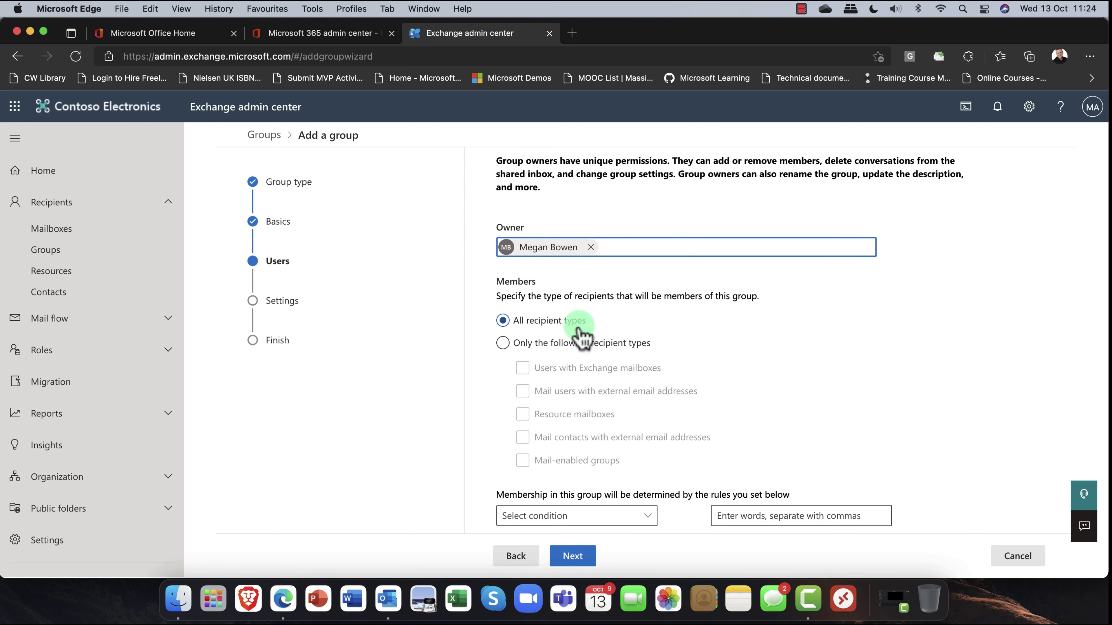
{"action": "left_click", "coordinate": [495, 344]}
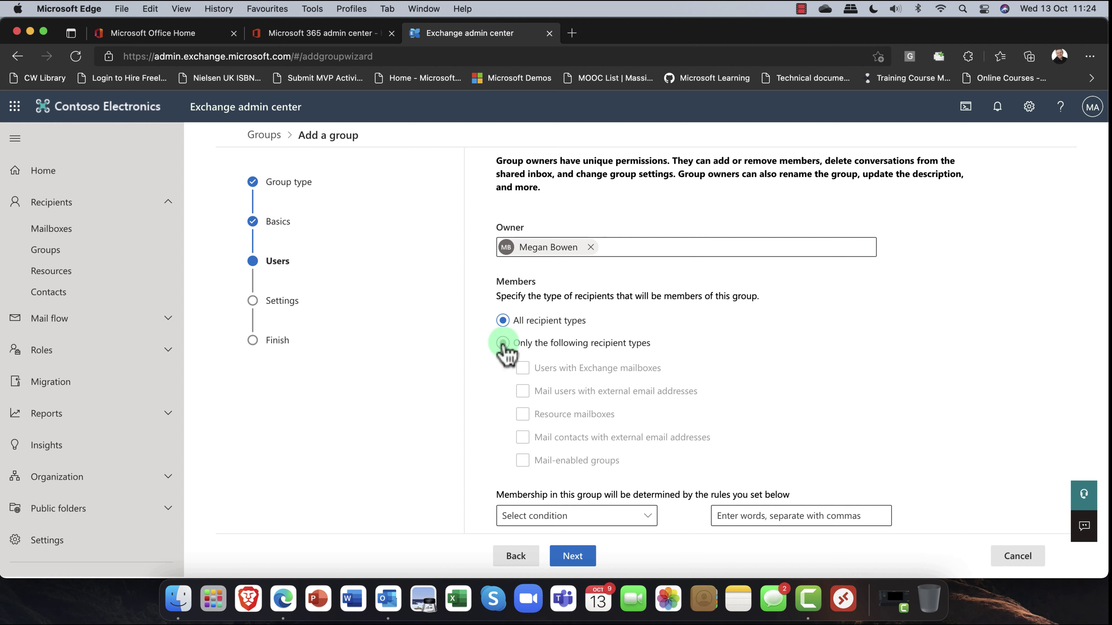
{"action": "left_click", "coordinate": [565, 371]}
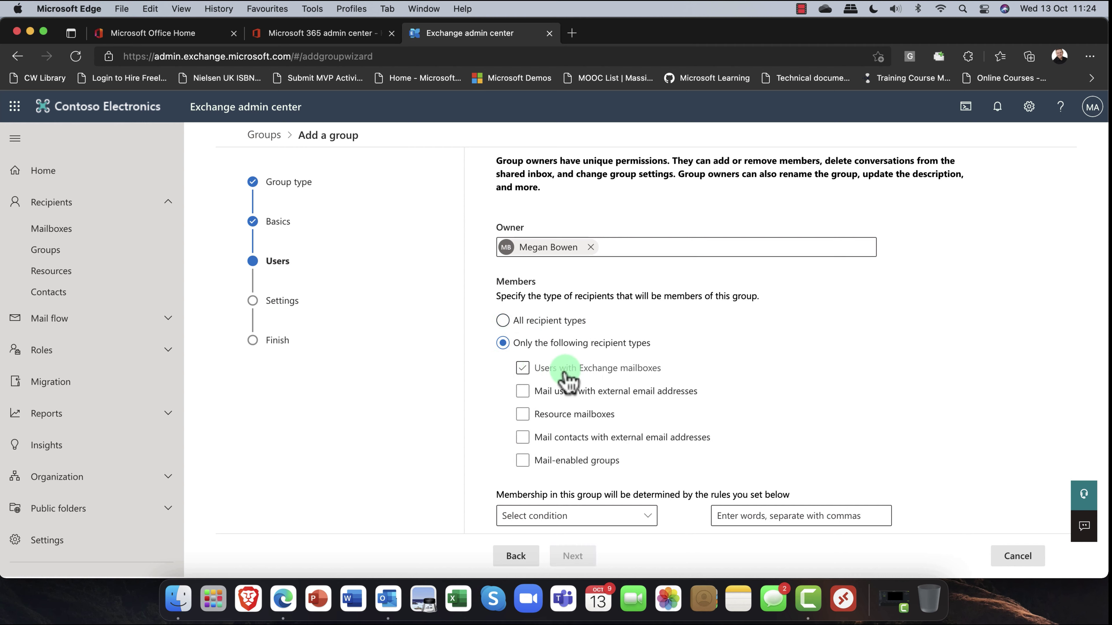
{"action": "left_click", "coordinate": [564, 373]}
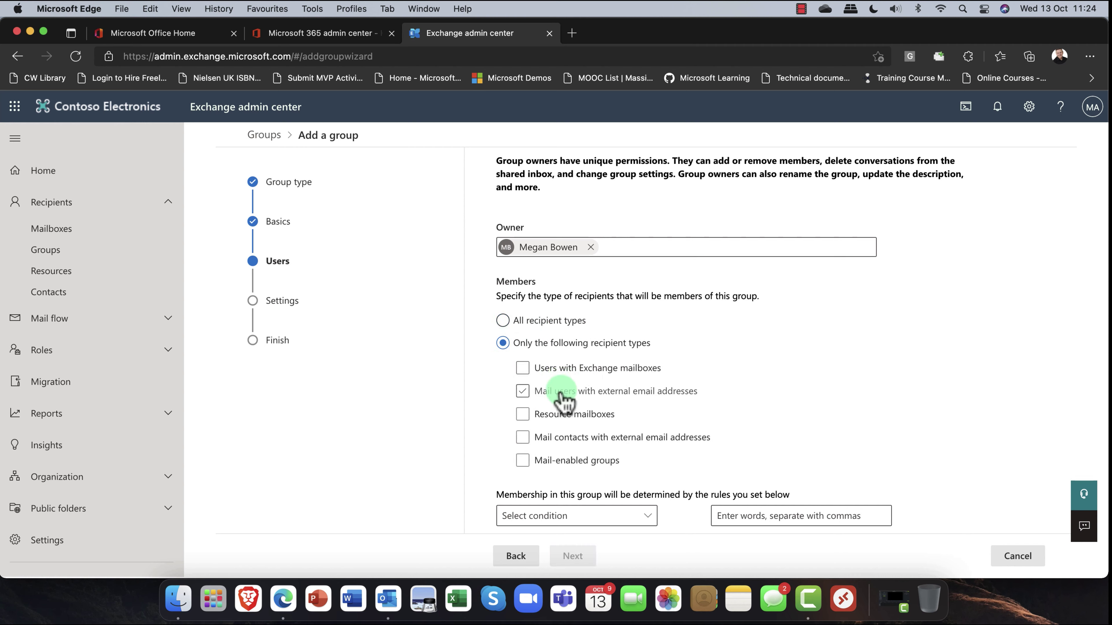
{"action": "left_click", "coordinate": [568, 392]}
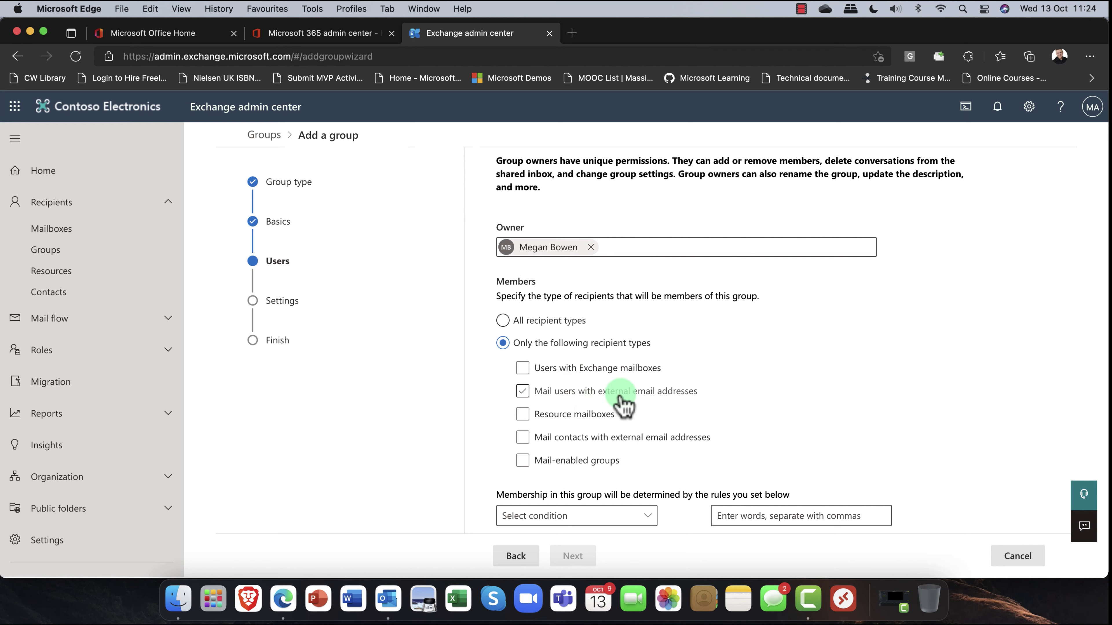
{"action": "left_click", "coordinate": [669, 393]}
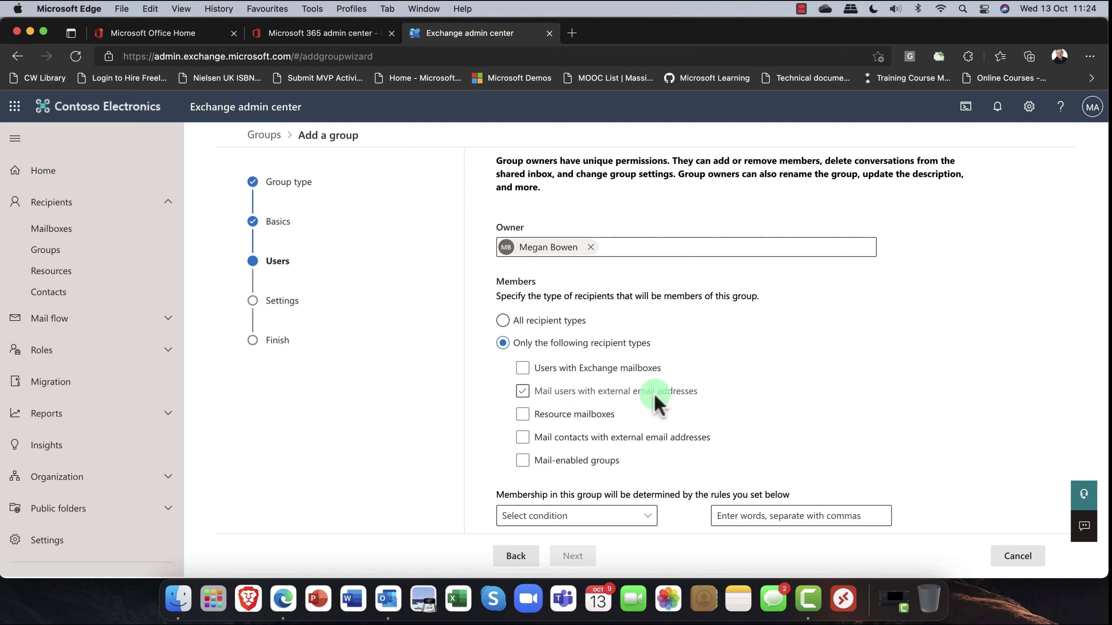
{"action": "left_click", "coordinate": [554, 417]}
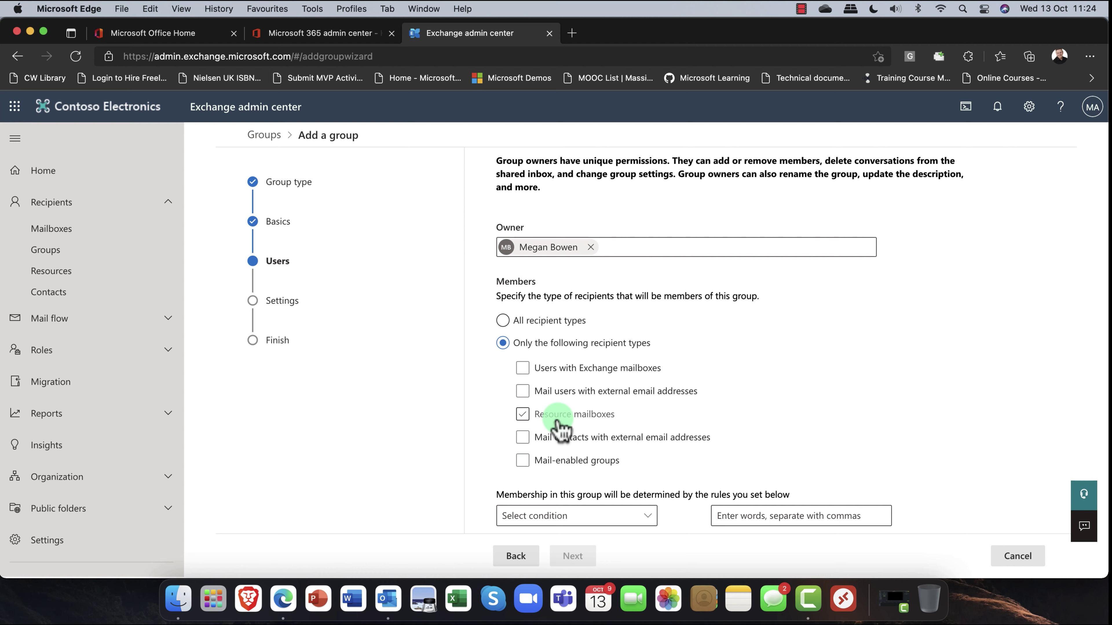
{"action": "left_click", "coordinate": [557, 420]}
{"action": "left_click", "coordinate": [553, 440]}
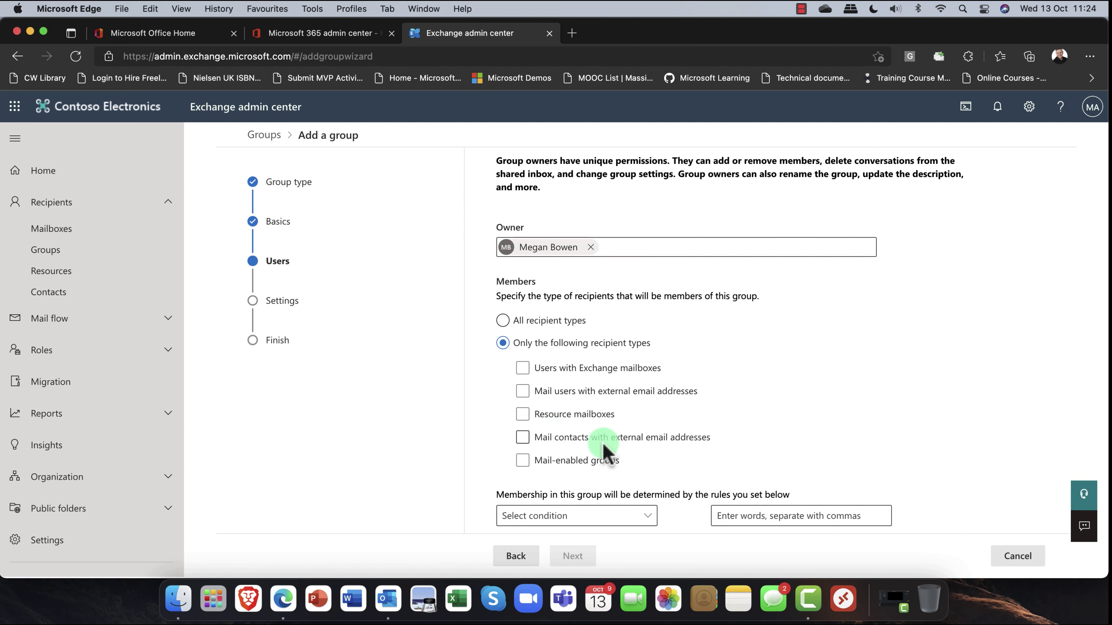
{"action": "left_click", "coordinate": [684, 440]}
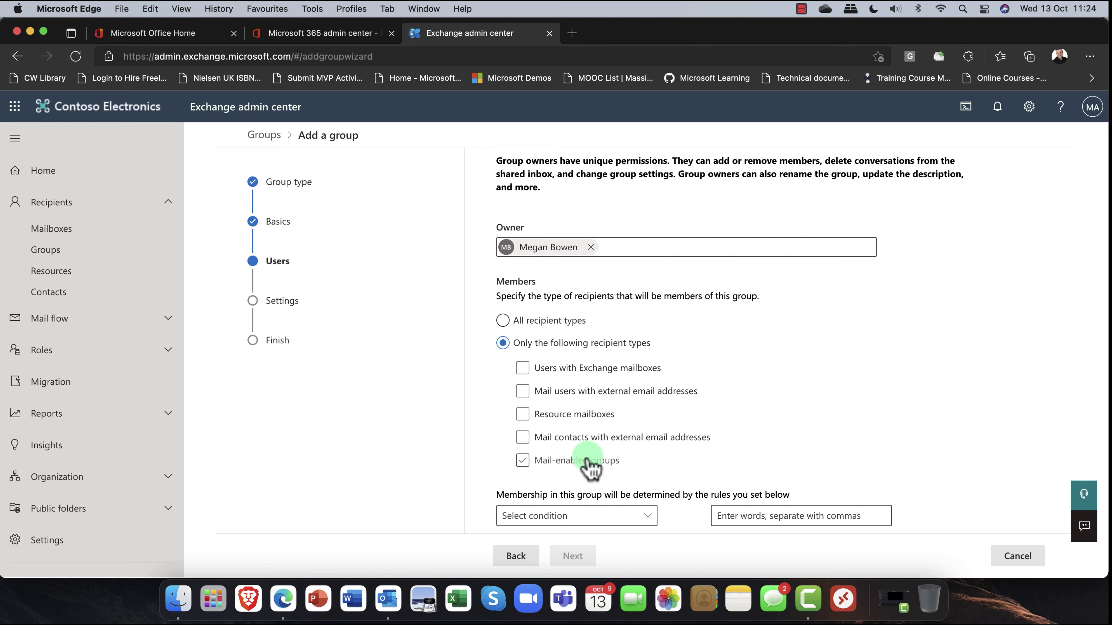
{"action": "left_click", "coordinate": [566, 460]}
{"action": "left_click", "coordinate": [523, 460]}
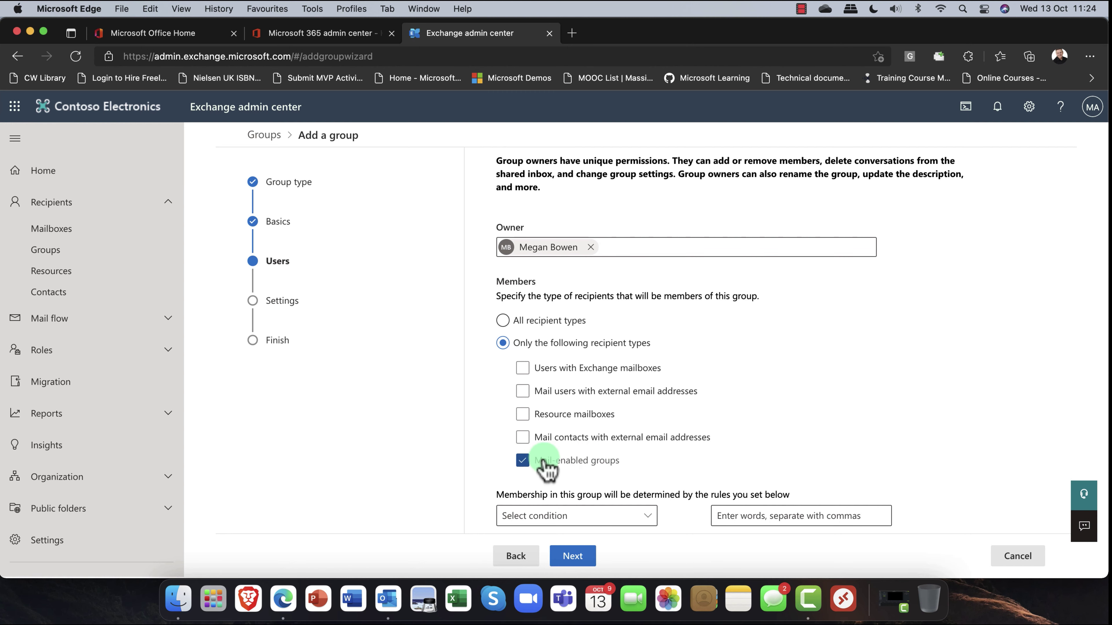
Add a membership rule with the Department condition set to sales and continue to the group settings.
{"action": "scroll", "coordinate": [558, 453], "scroll_direction": "down", "scroll_amount": 2}
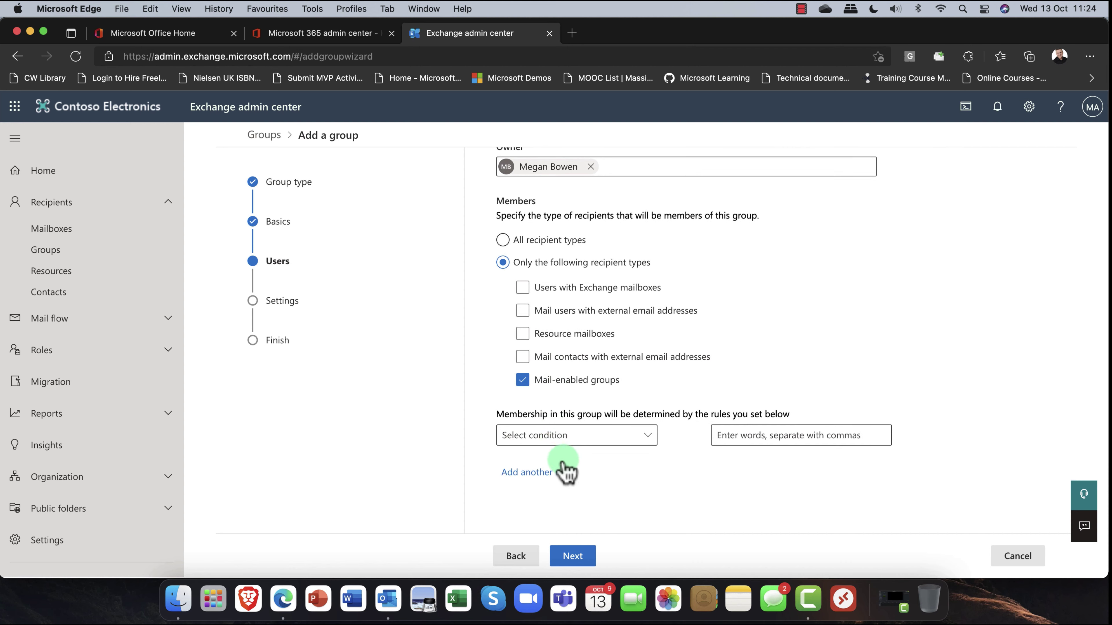
{"action": "left_click", "coordinate": [641, 438]}
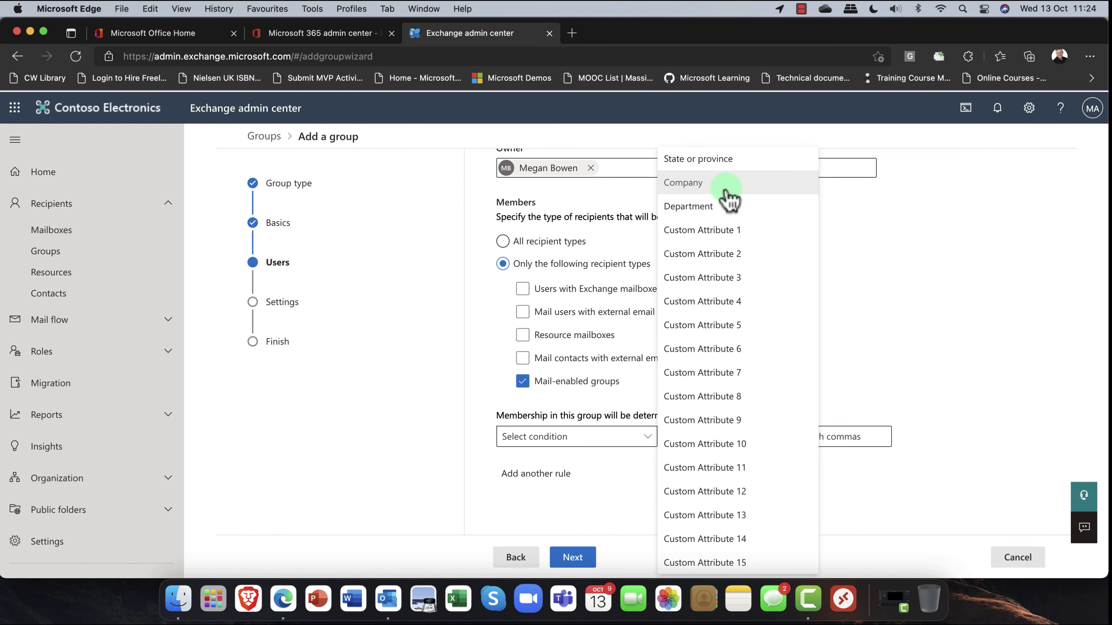
{"action": "left_click", "coordinate": [707, 209]}
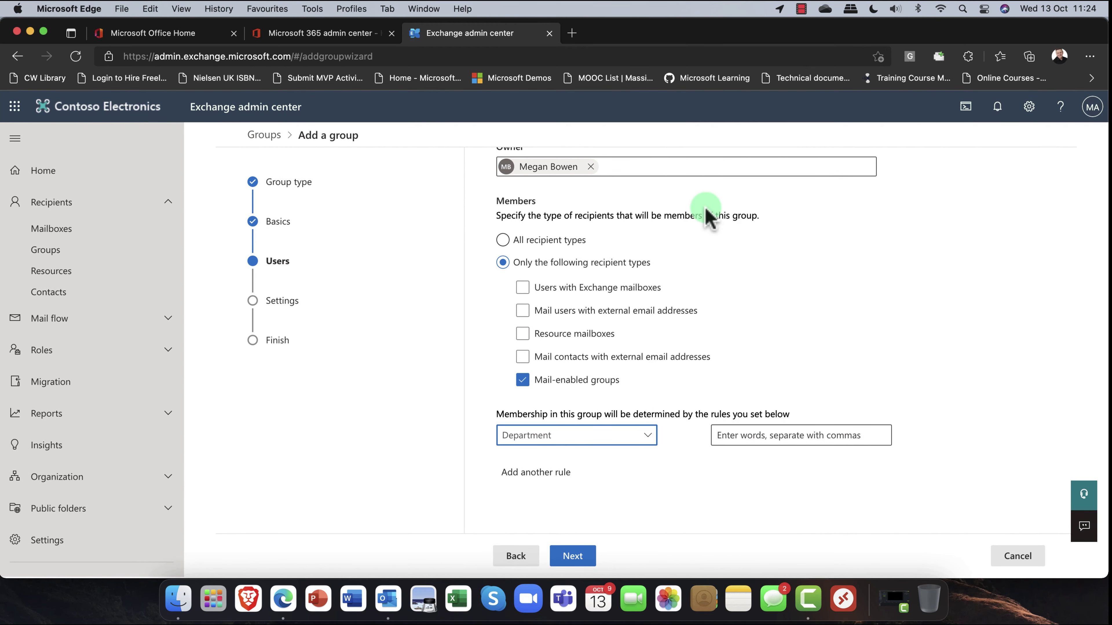
{"action": "left_click", "coordinate": [784, 435]}
{"action": "type", "text": "sales"}
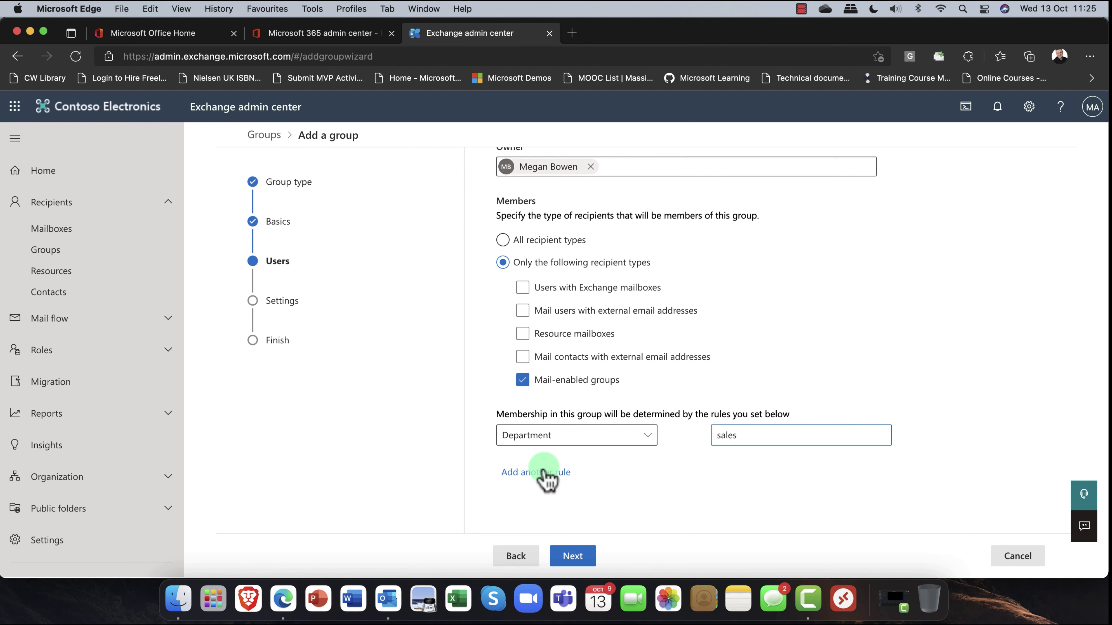
{"action": "left_click", "coordinate": [574, 557]}
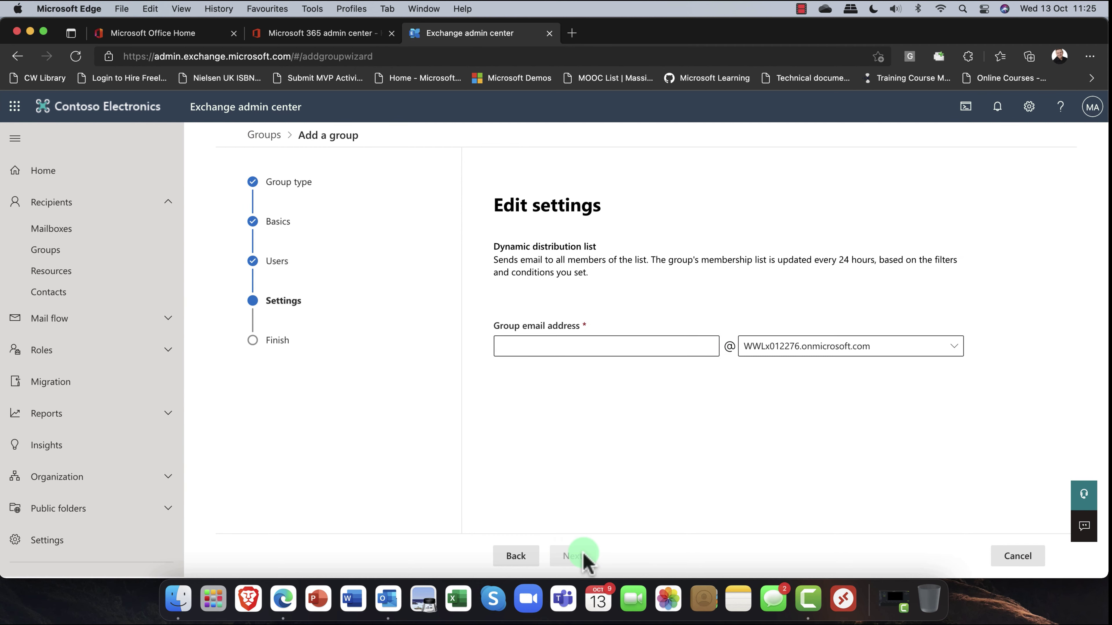
Give the group the email alias Oslomarketers on the default domain, then create the group and close the wizard.
{"action": "left_click", "coordinate": [521, 346]}
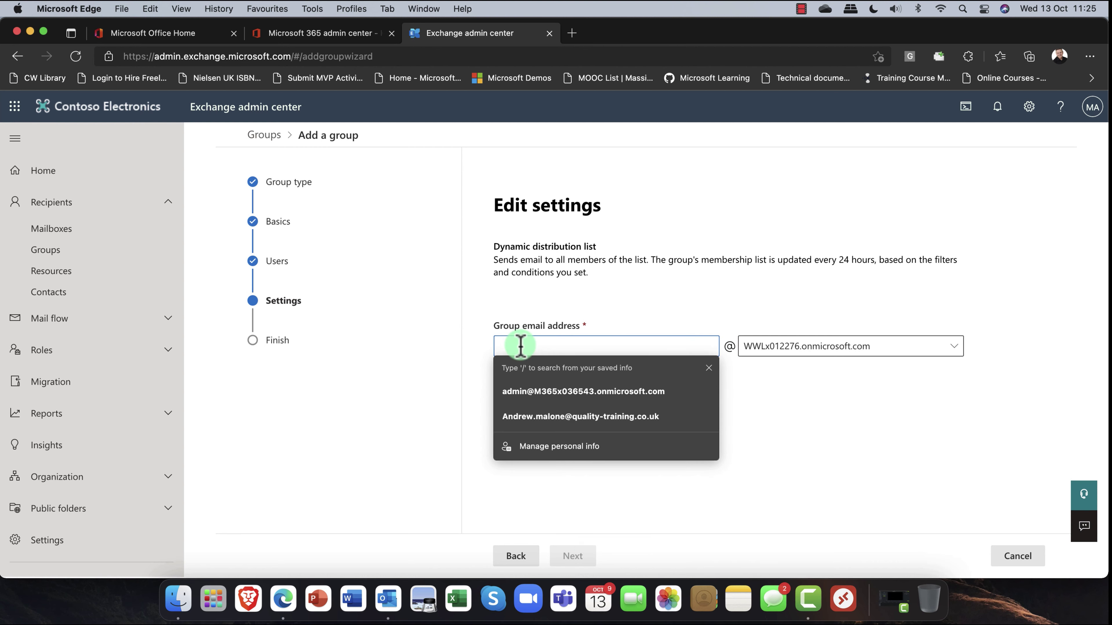
{"action": "type", "text": "Oslomarketers"}
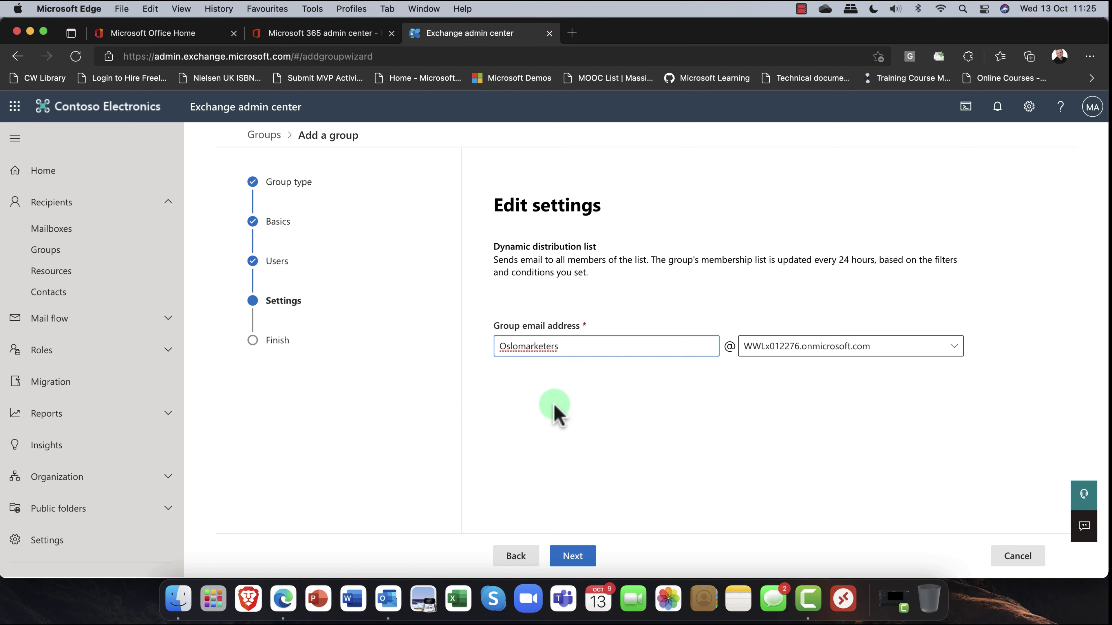
{"action": "left_click", "coordinate": [557, 414]}
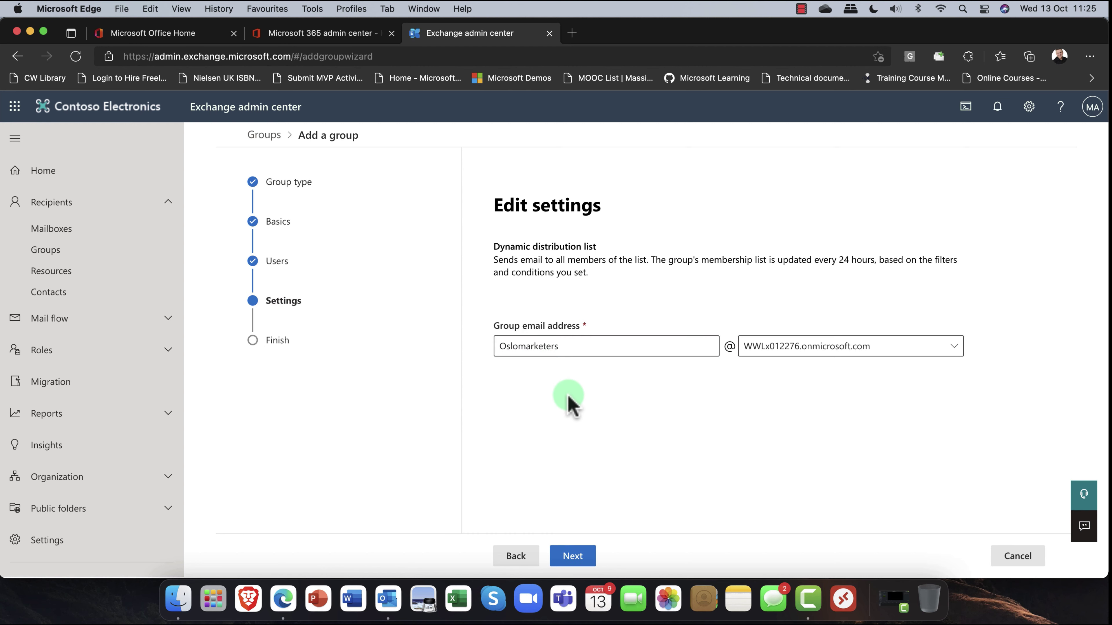
{"action": "left_click", "coordinate": [570, 557]}
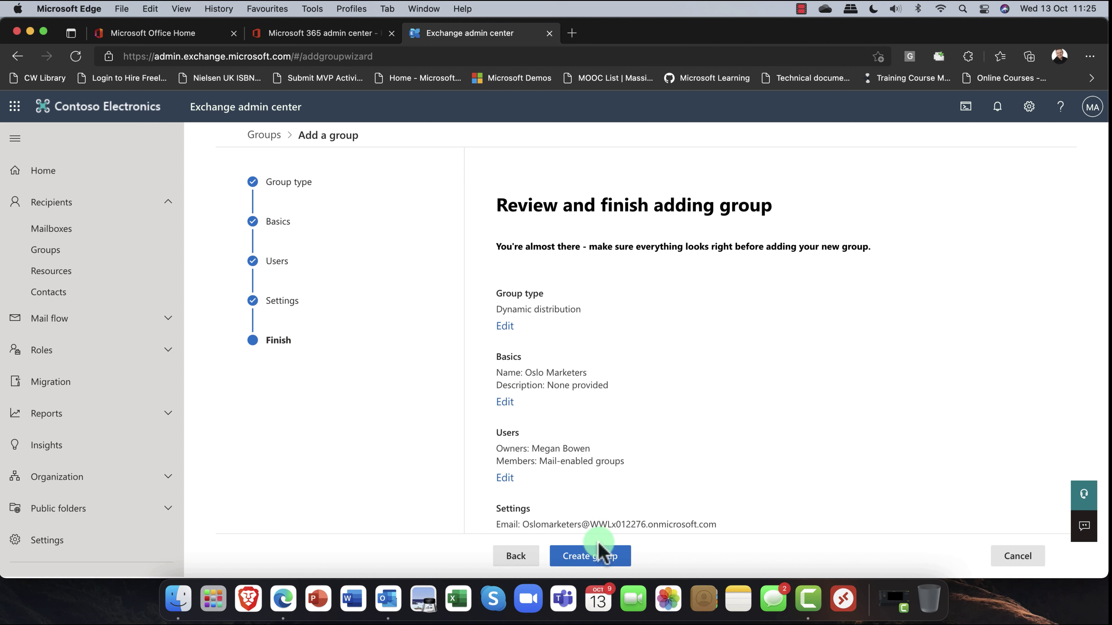
{"action": "left_click", "coordinate": [595, 562]}
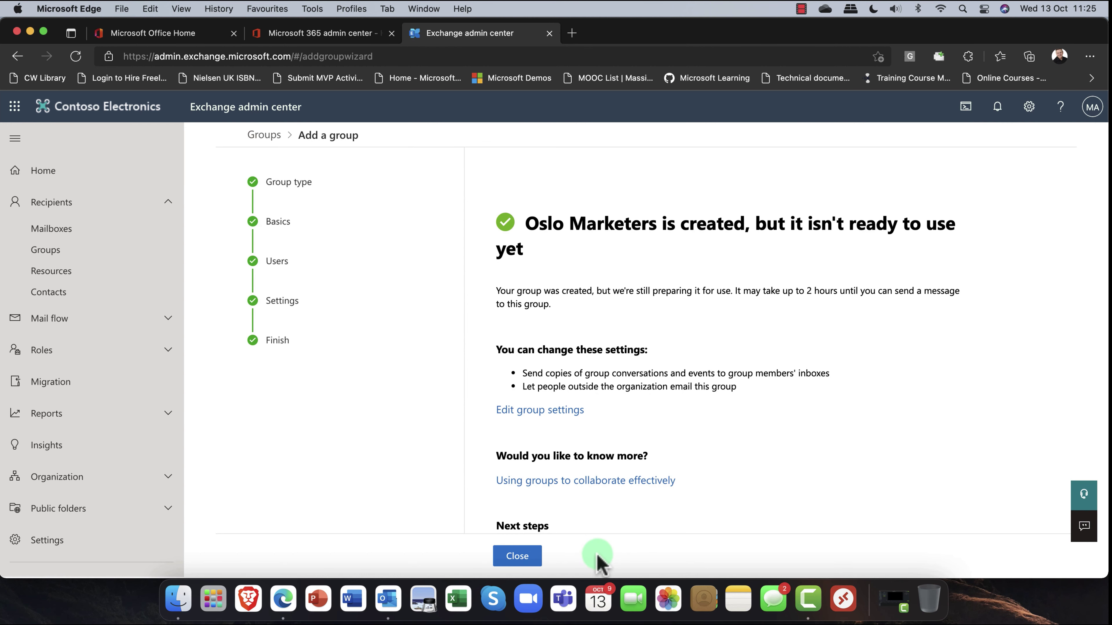
{"action": "left_click", "coordinate": [528, 565]}
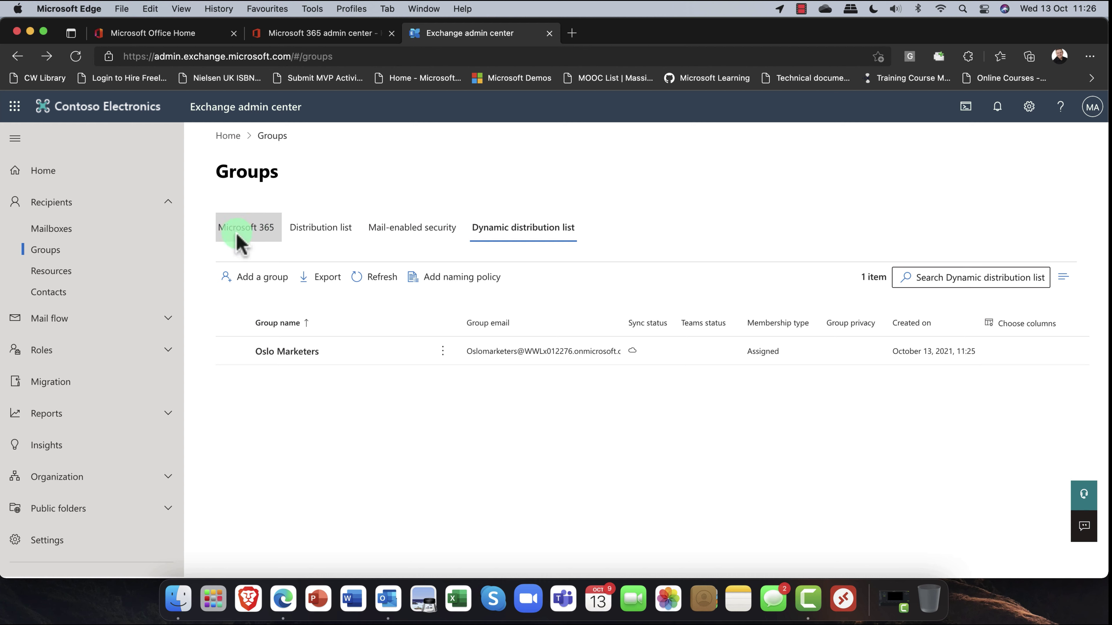
Open the group naming policy, examine its prefix and suffix options, and close it without saving.
{"action": "left_click", "coordinate": [453, 283]}
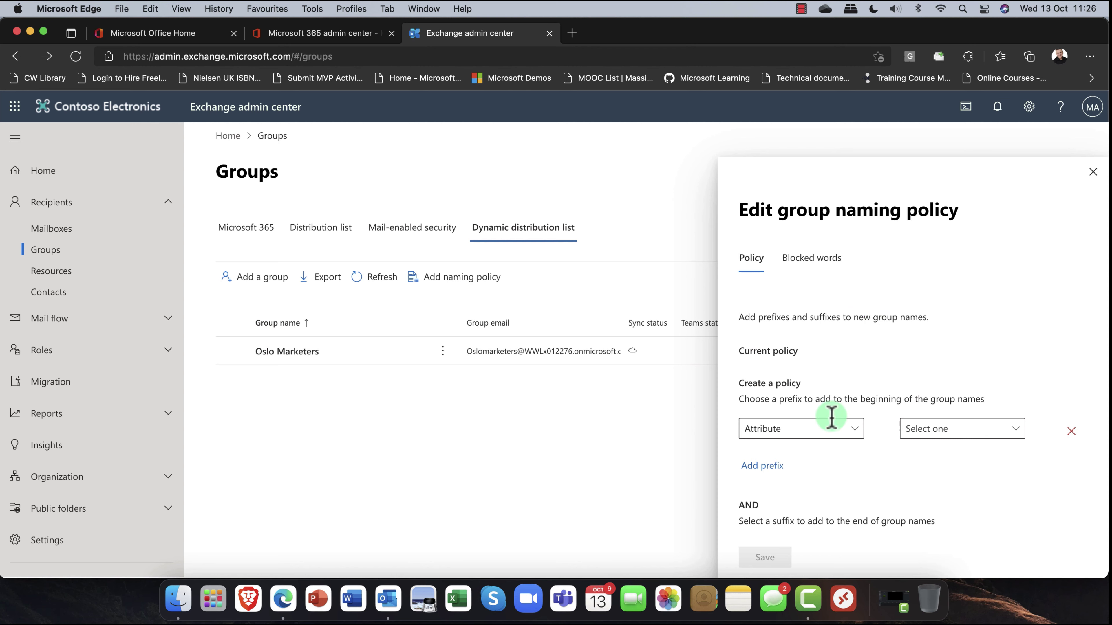
{"action": "left_click", "coordinate": [852, 432]}
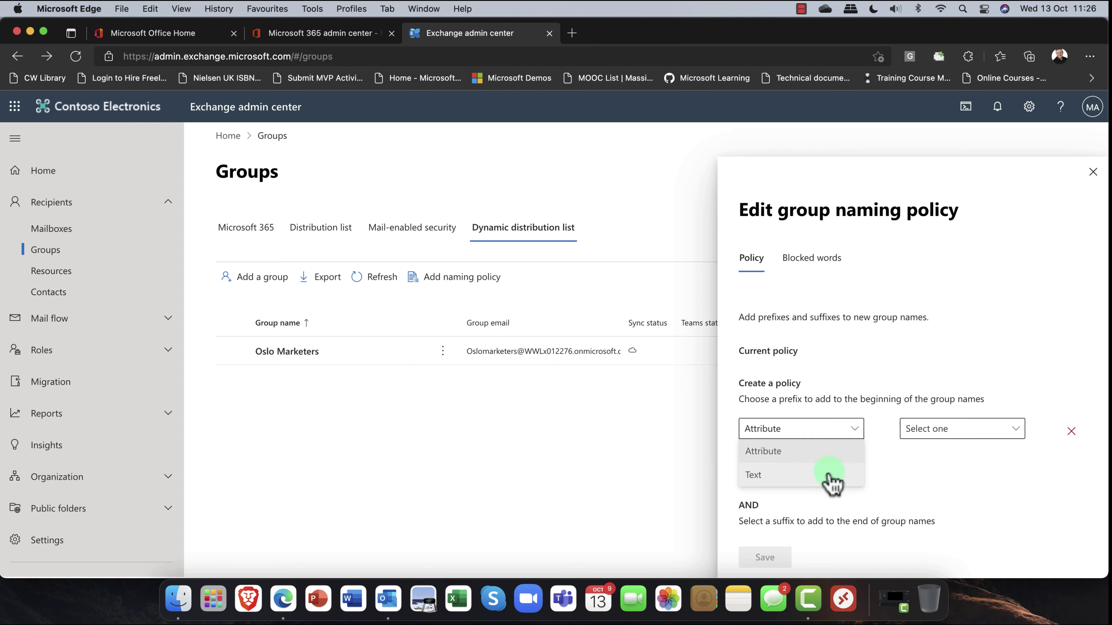
{"action": "left_click", "coordinate": [908, 480]}
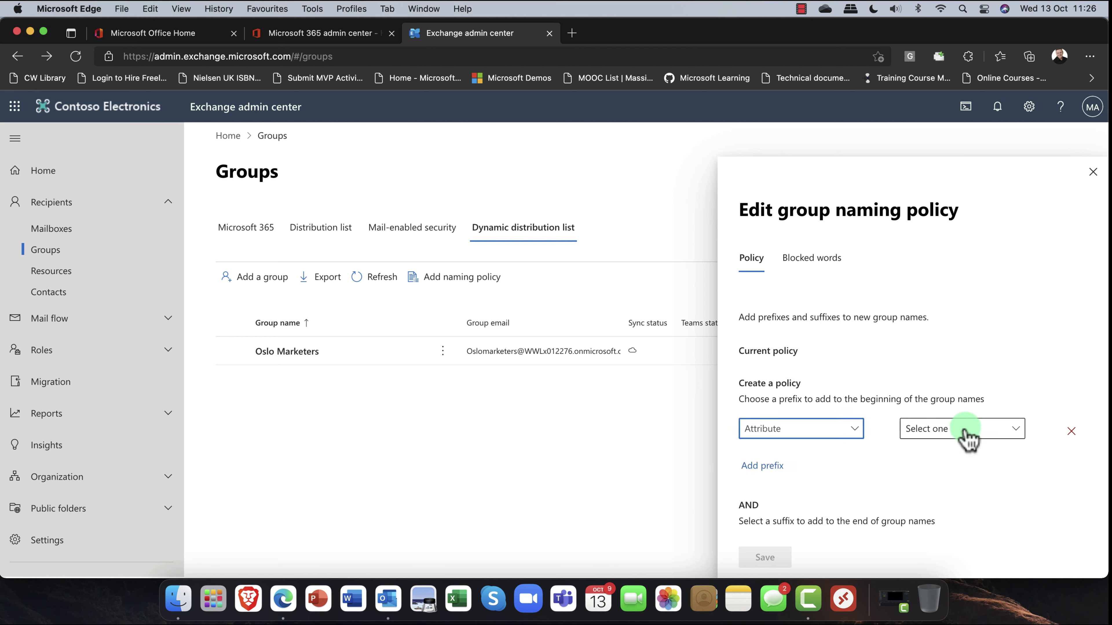
{"action": "scroll", "coordinate": [886, 475], "scroll_direction": "down", "scroll_amount": 5}
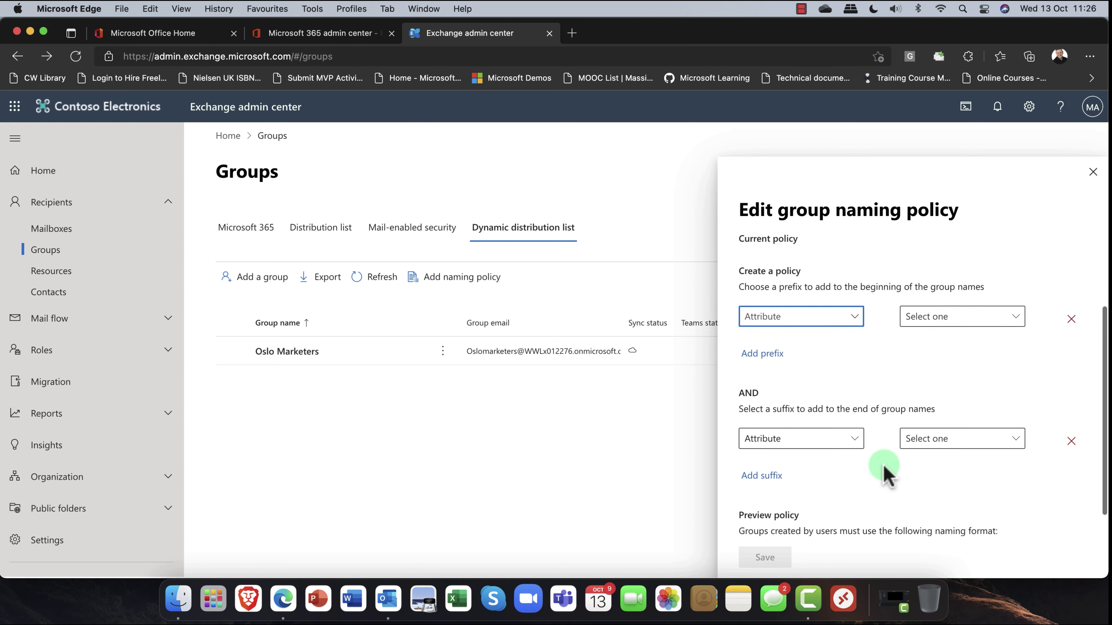
{"action": "scroll", "coordinate": [875, 466], "scroll_direction": "down", "scroll_amount": 2}
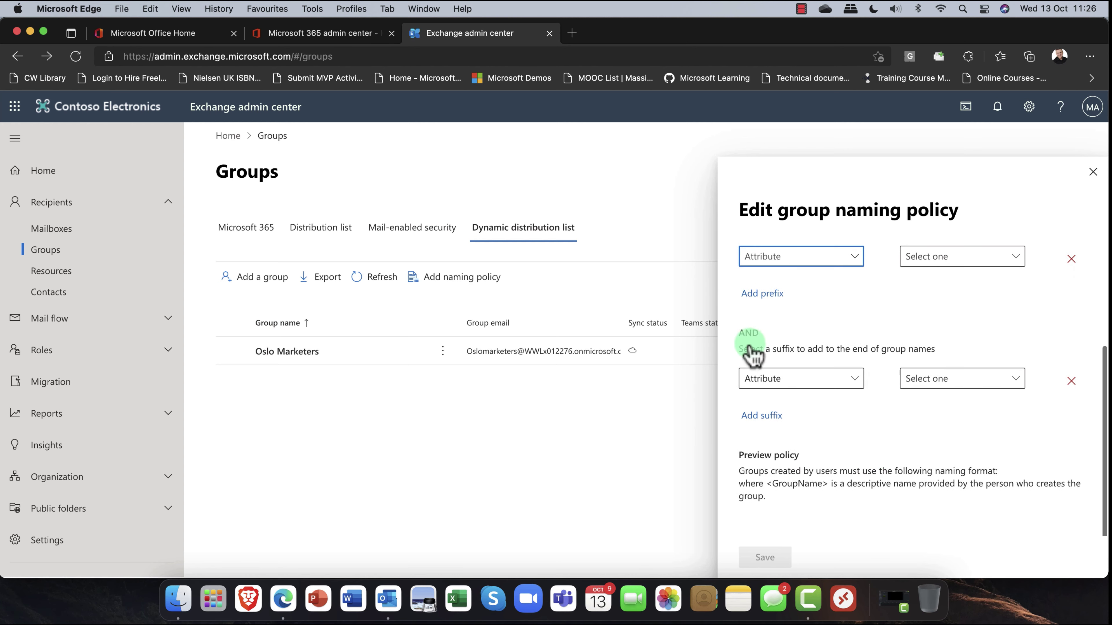
{"action": "scroll", "coordinate": [787, 381], "scroll_direction": "up", "scroll_amount": 6}
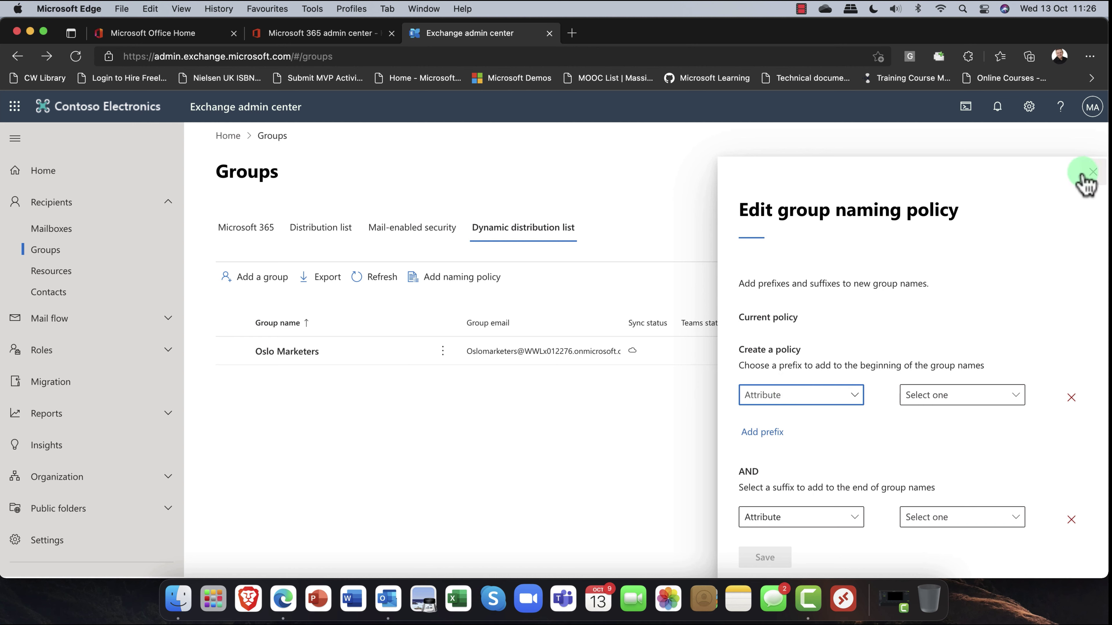
{"action": "left_click", "coordinate": [1091, 172]}
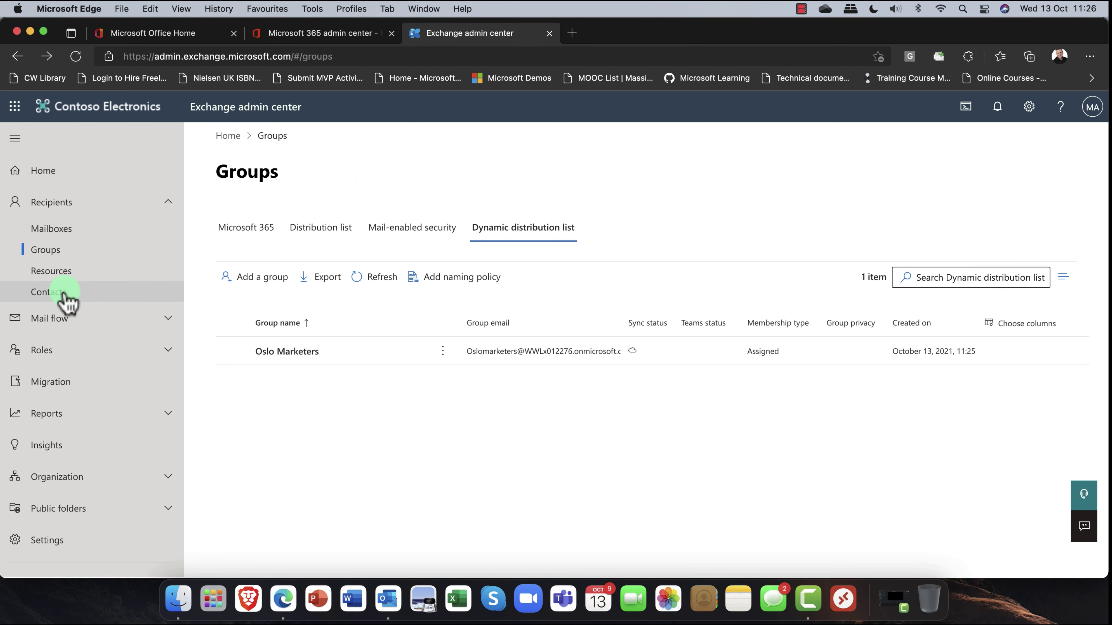
Open the Resources page, review the basic info fields for a new resource mailbox, and close the form without creating one.
{"action": "left_click", "coordinate": [57, 280]}
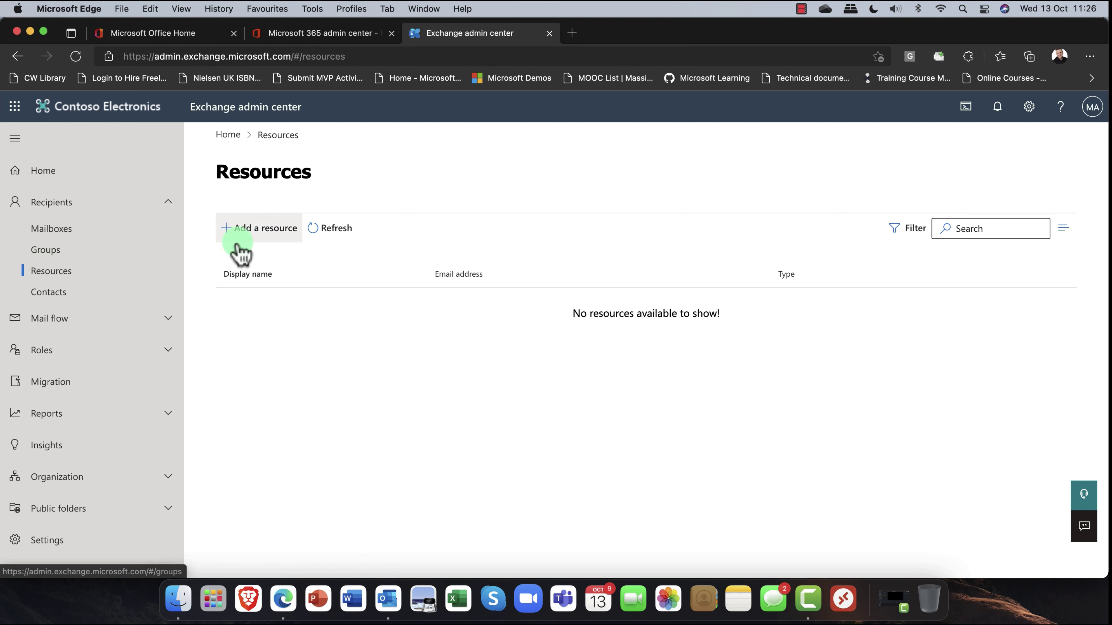
{"action": "left_click", "coordinate": [263, 225]}
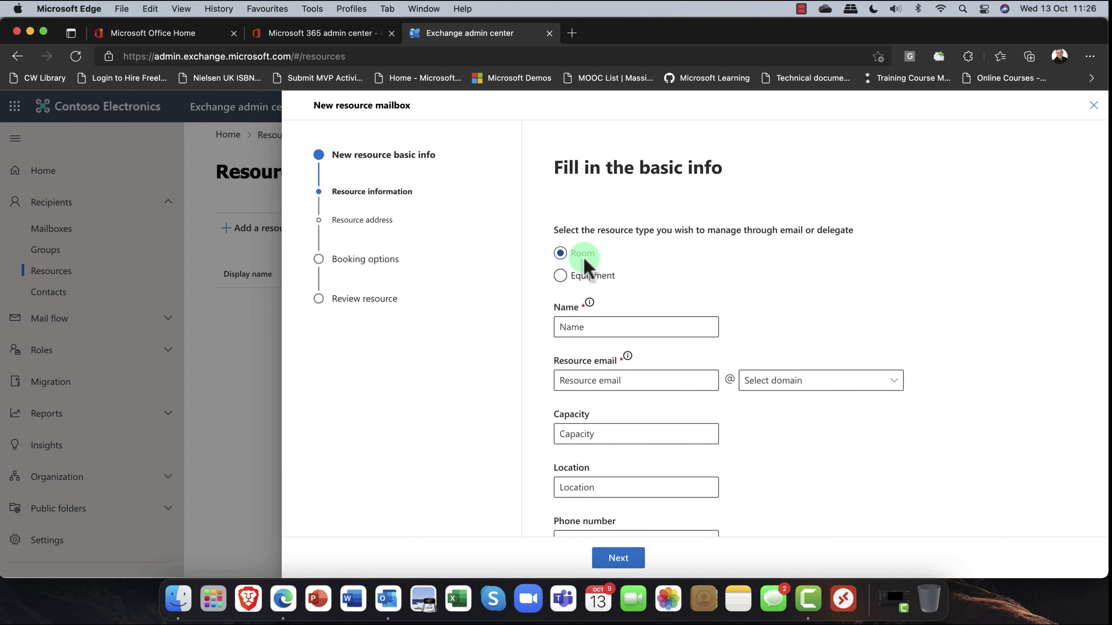
{"action": "scroll", "coordinate": [582, 256], "scroll_direction": "down", "scroll_amount": 3}
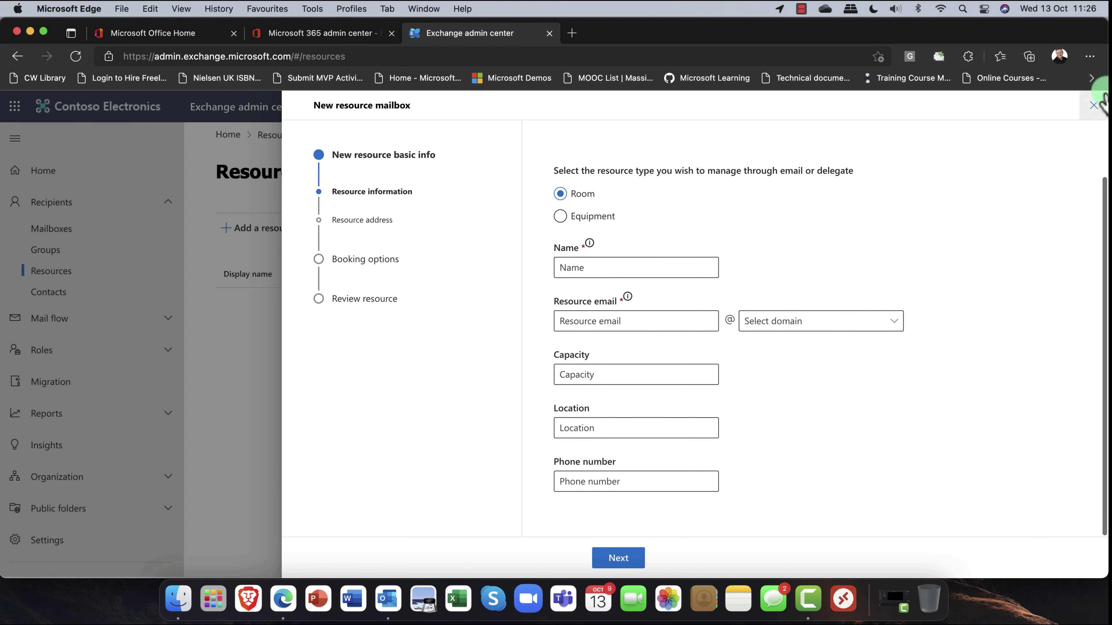
{"action": "left_click", "coordinate": [1094, 105]}
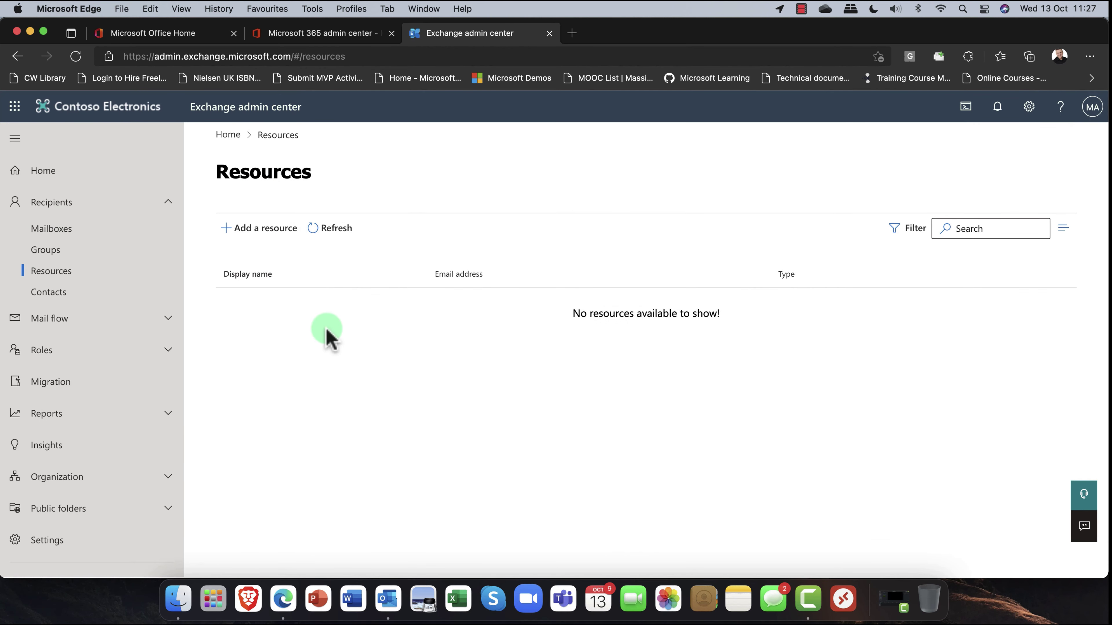